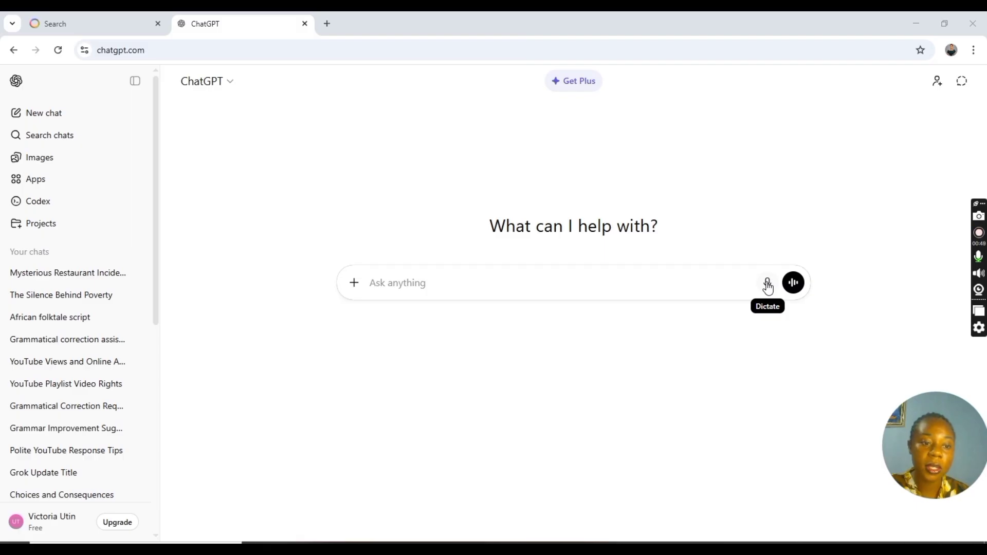
- Dictate and send the plot about a hungry young lady who falls ill at a restaurant, allowing microphone access while visiting the site
left_click(768, 288)
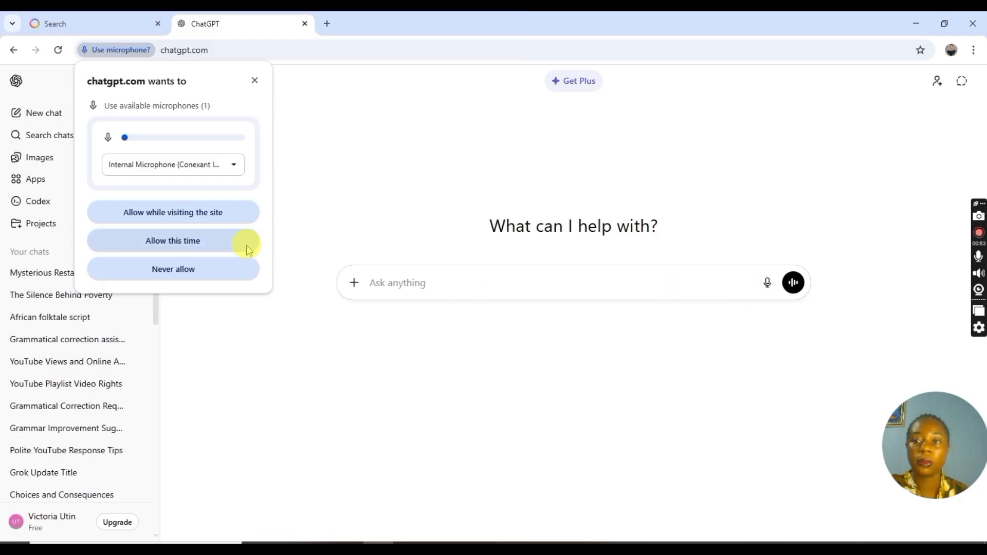
left_click(214, 211)
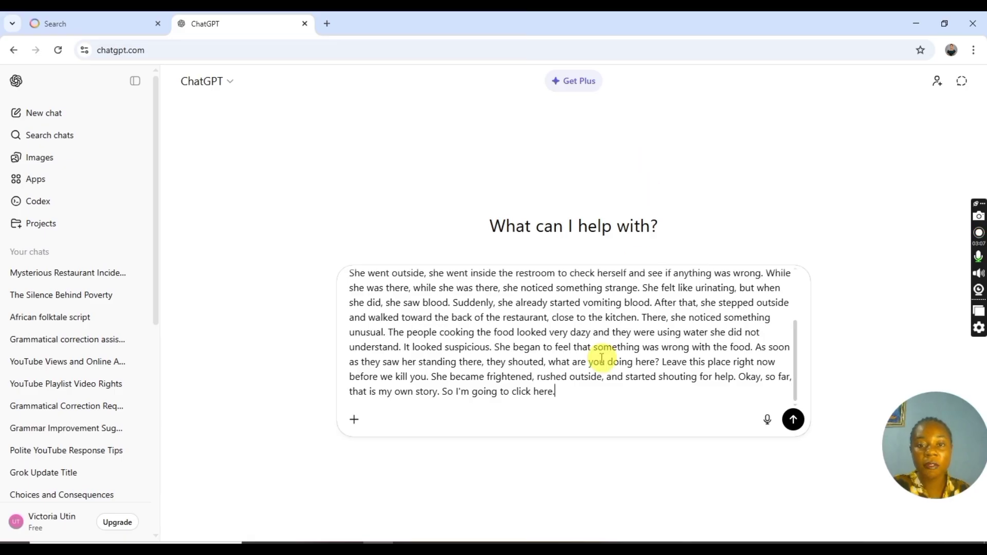
scroll(602, 359, "up", 3)
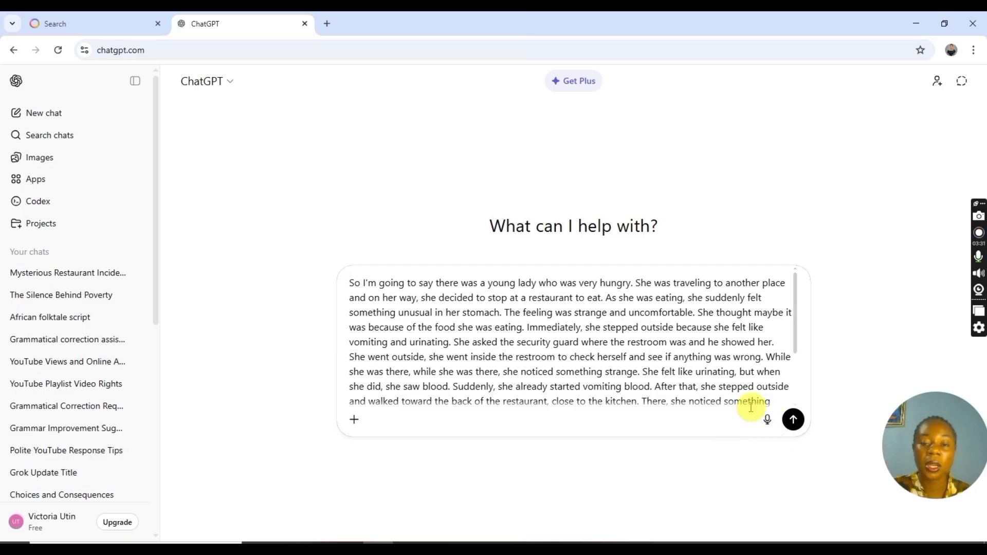
scroll(449, 382, "down", 1)
key("Return")
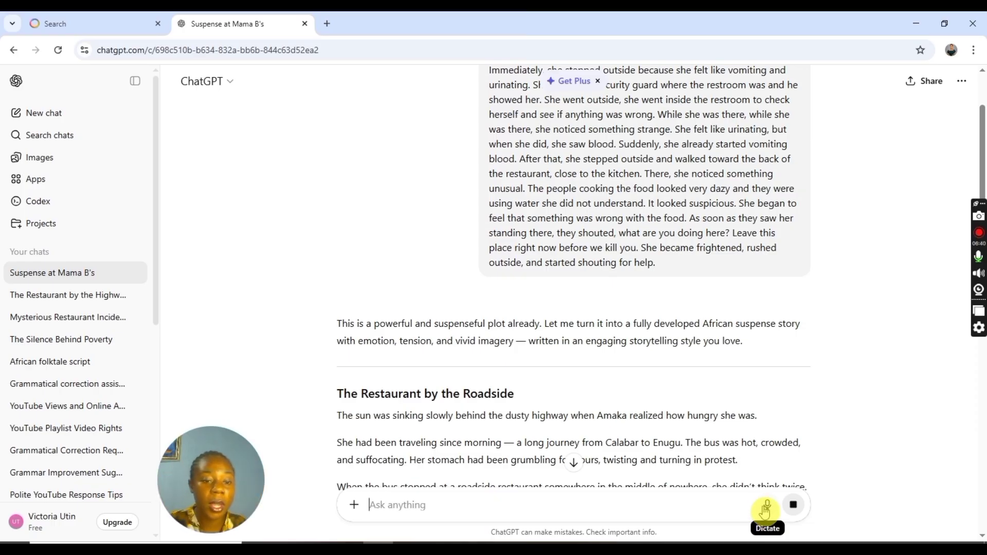
- Dictate and send a request for a relatable, novel-like African folktale based on the script, in simple English a six-year-old could understand
left_click(769, 509)
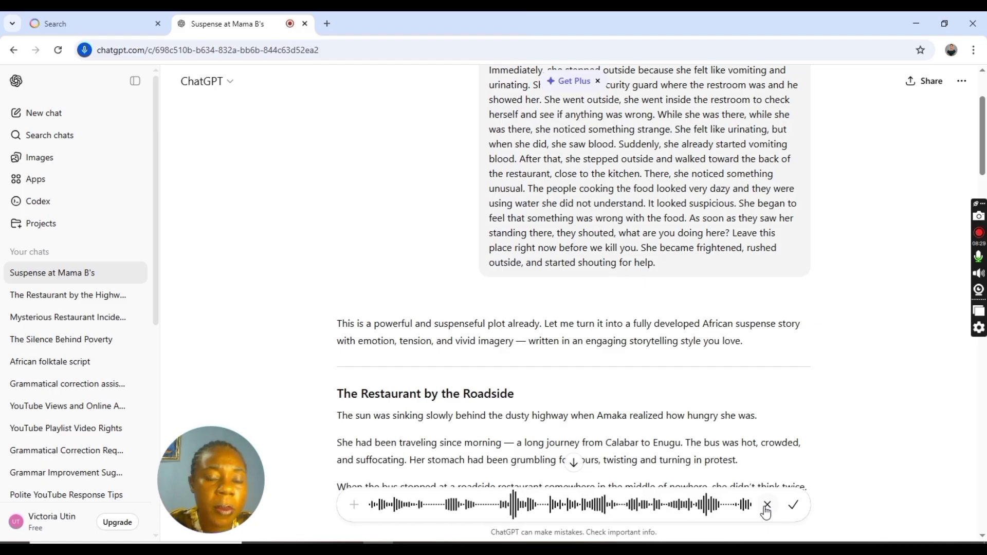
left_click(795, 506)
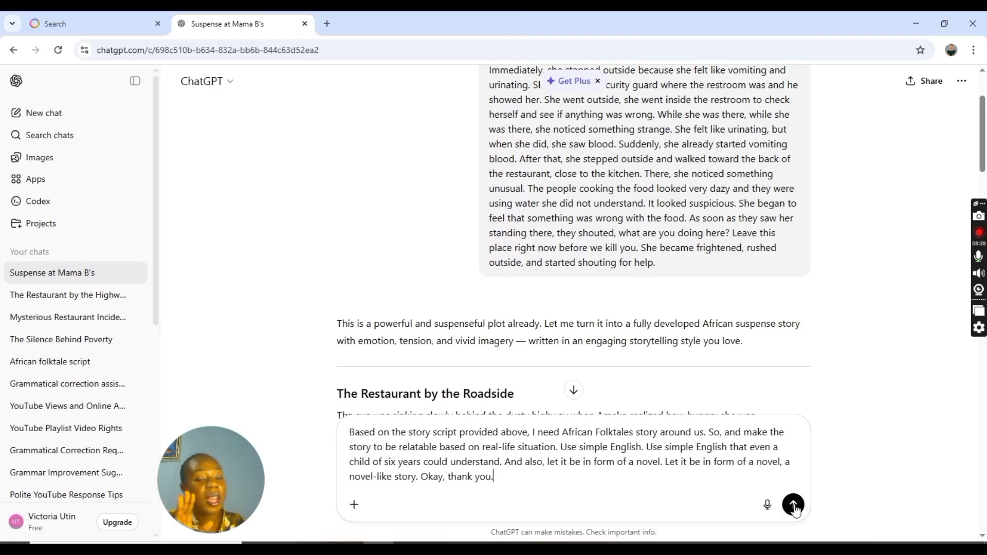
left_click(795, 506)
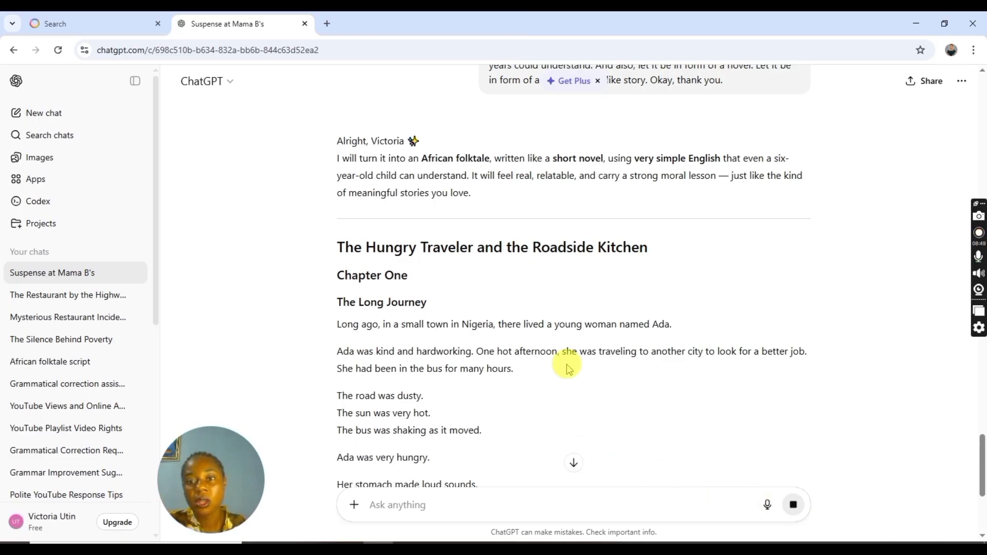
- Review the original plot prompt, the first suspense version, and the opening of the folktale reply in the conversation
scroll(657, 149, "down", 20)
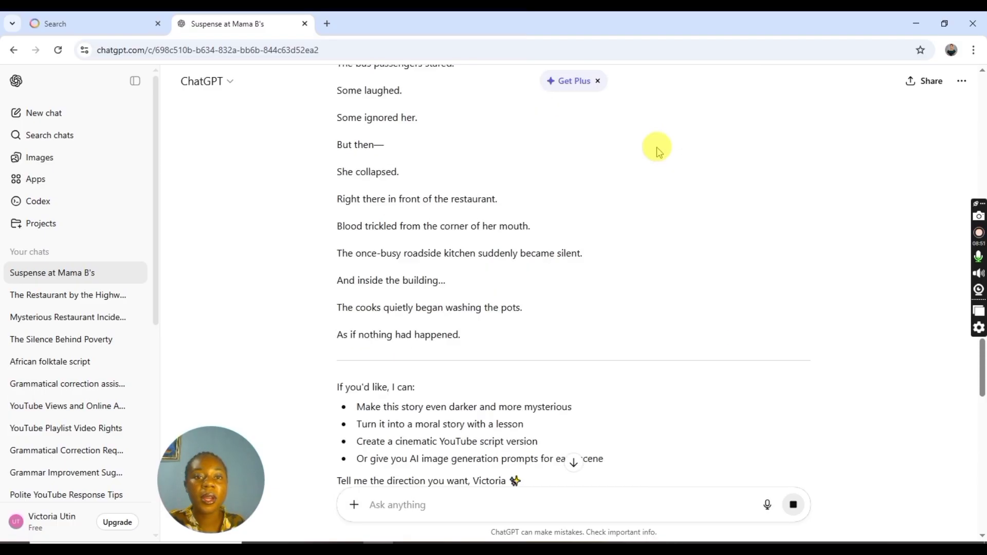
scroll(657, 152, "up", 15)
scroll(655, 151, "up", 15)
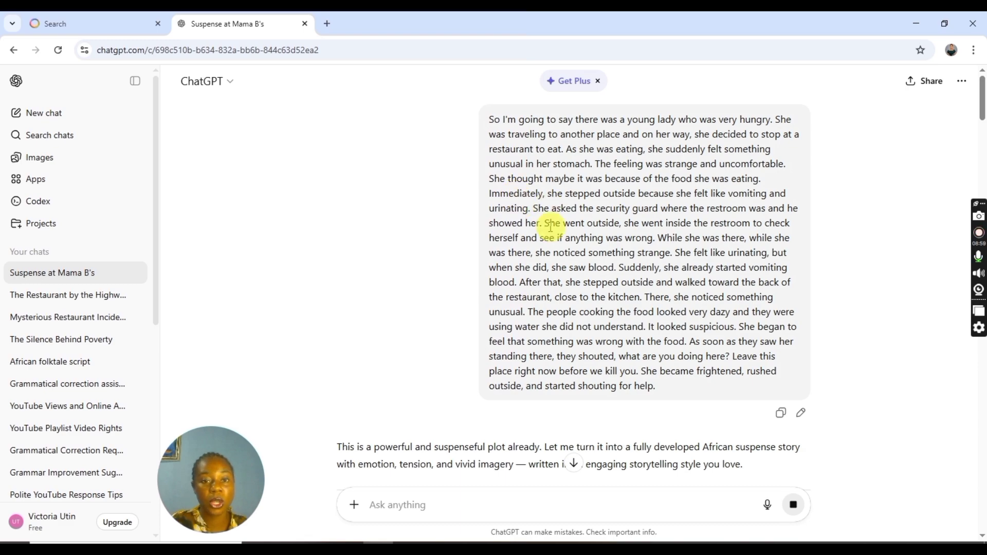
scroll(551, 220, "down", 12)
scroll(550, 247, "down", 20)
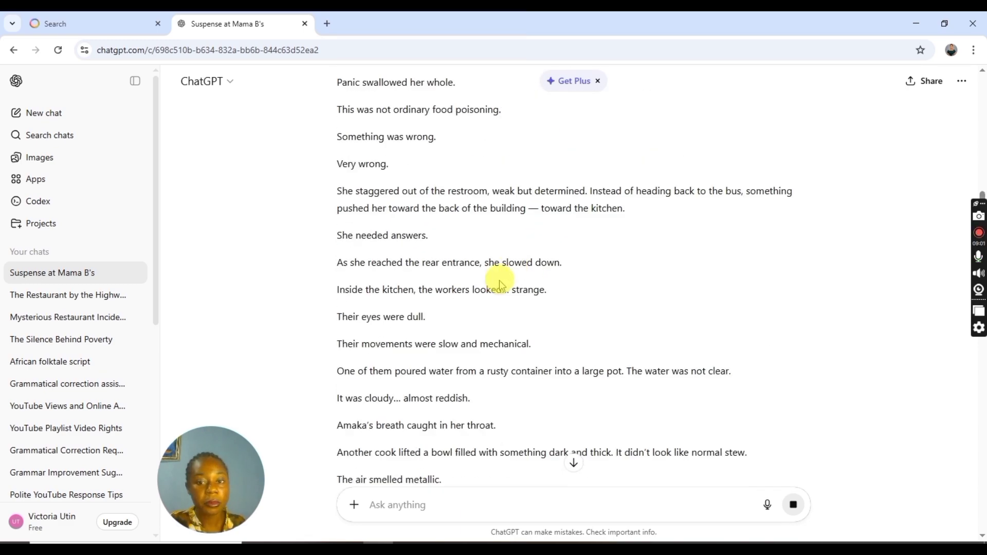
scroll(498, 282, "up", 20)
scroll(496, 279, "down", 6)
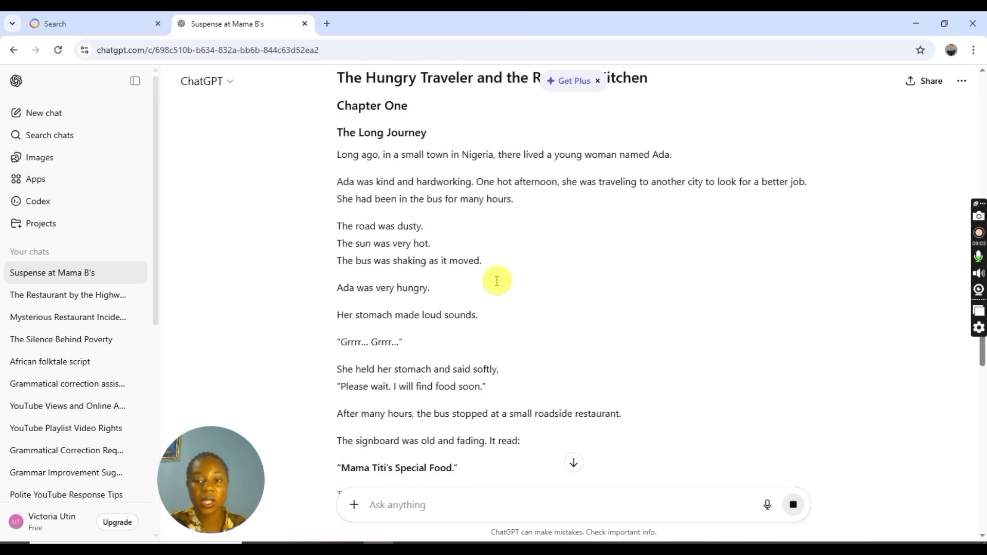
scroll(487, 249, "up", 8)
scroll(453, 268, "down", 2)
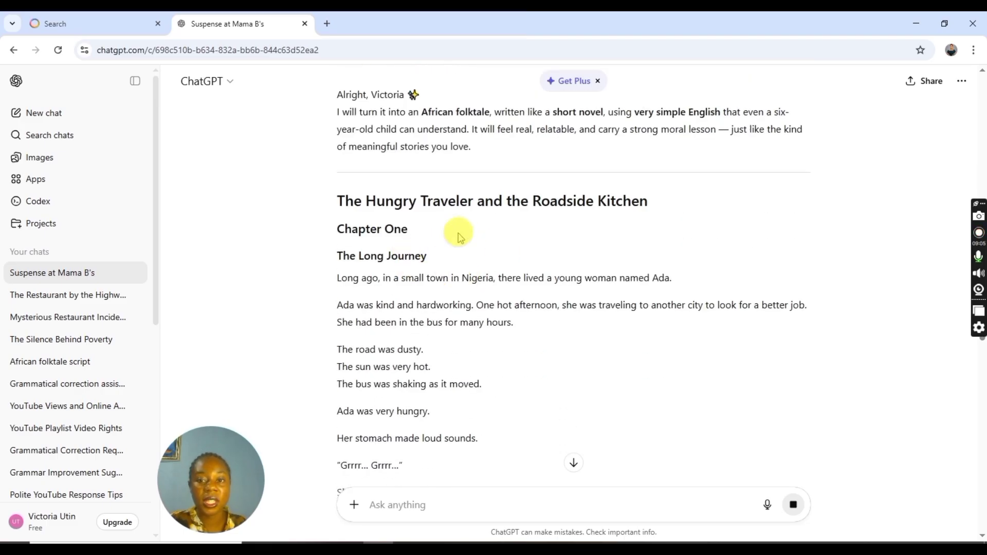
scroll(692, 192, "up", 4)
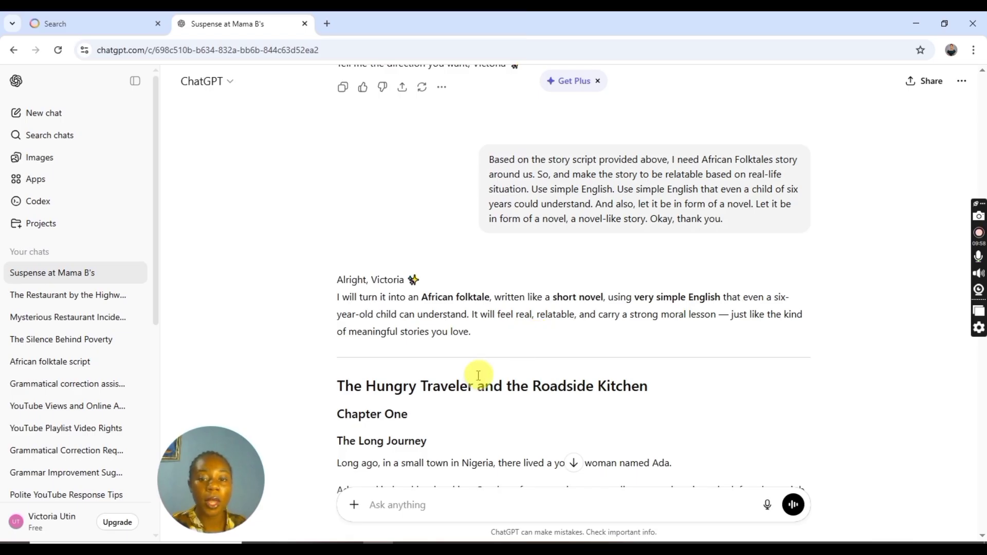
- Read through the chapters of "The Hungry Traveler and the Roadside Kitchen" from Chapter One to Chapter Five
scroll(388, 397, "down", 4)
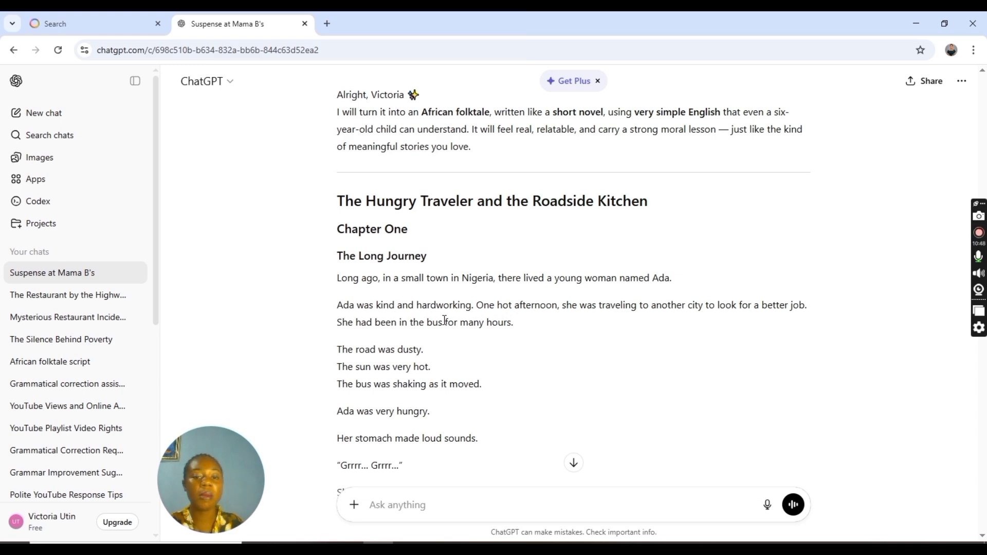
scroll(437, 355, "down", 5)
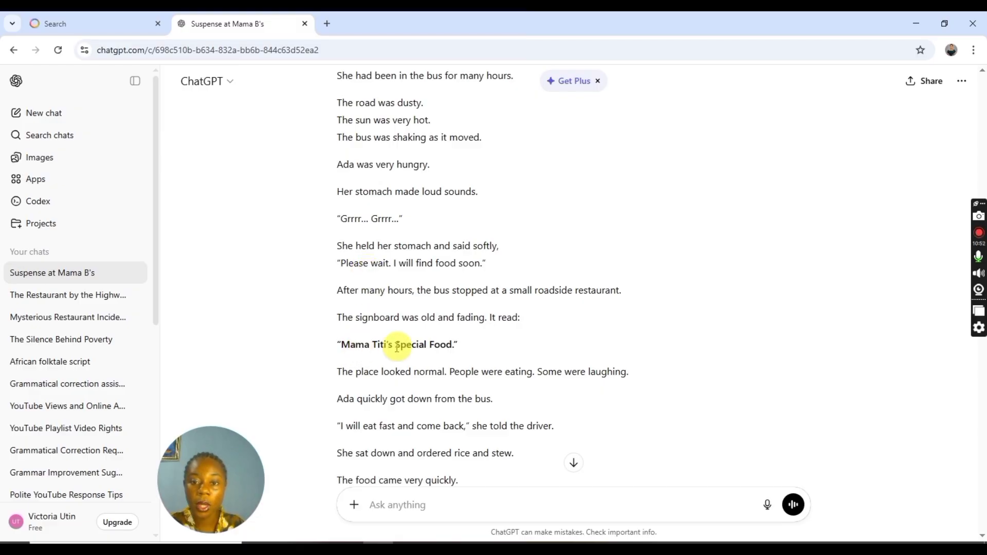
scroll(483, 342, "down", 10)
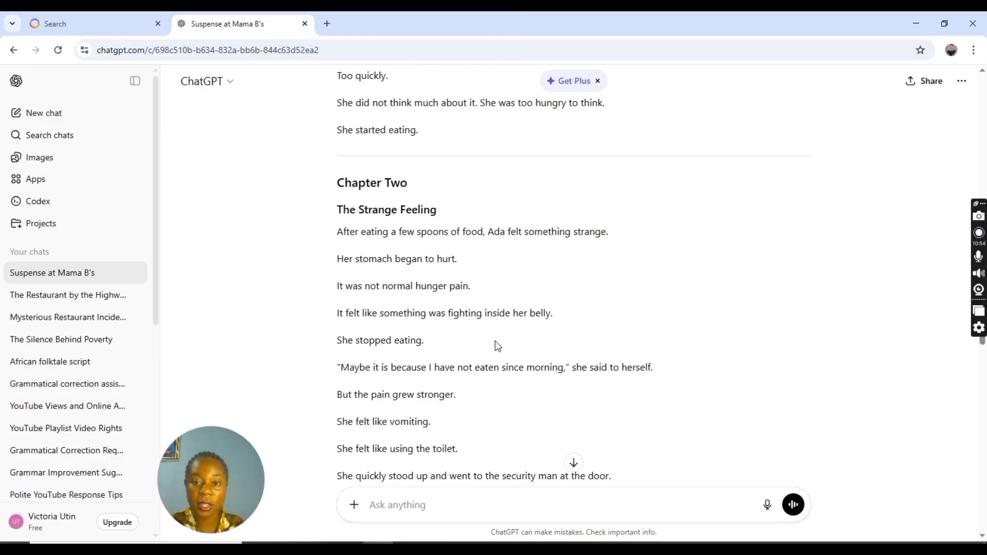
scroll(309, 137, "down", 20)
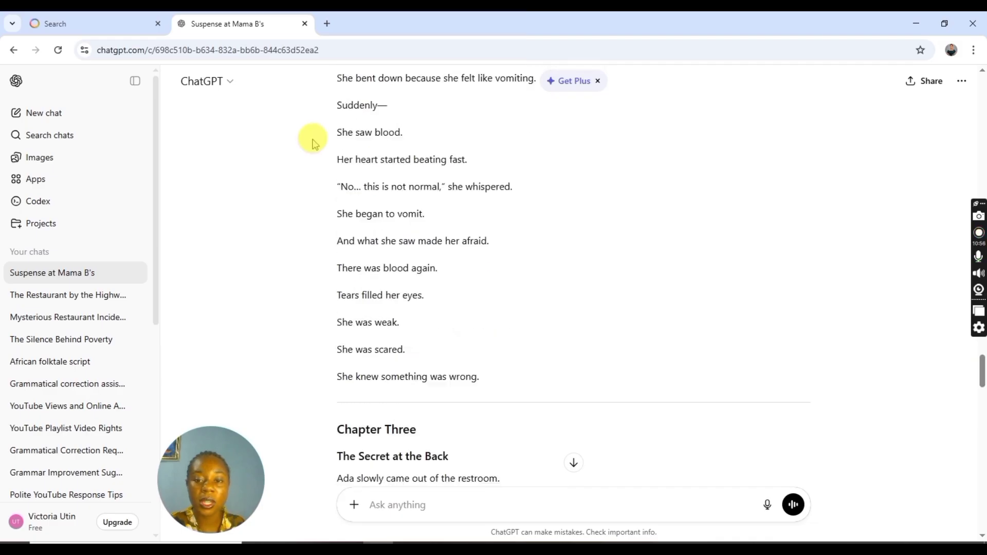
scroll(336, 183, "down", 20)
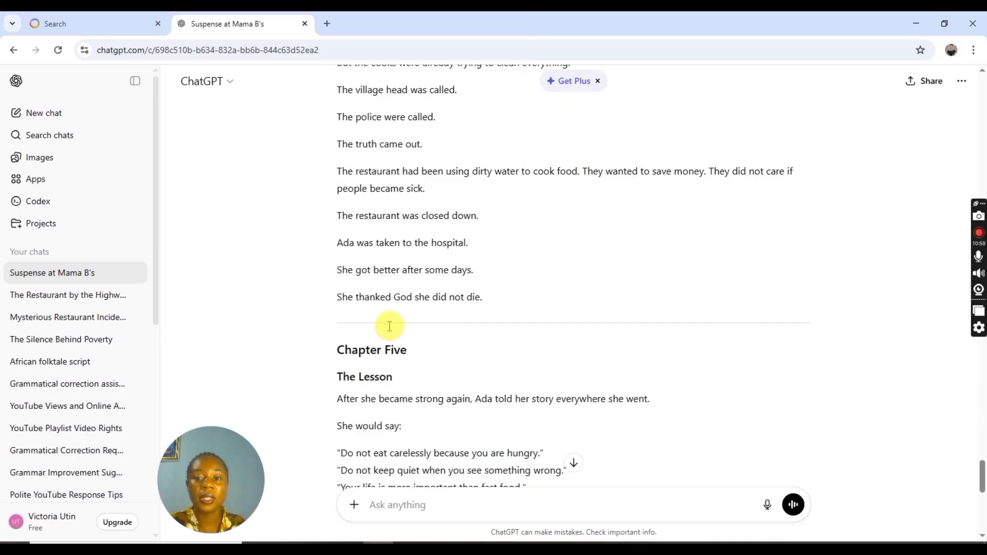
scroll(389, 332, "down", 4)
scroll(387, 319, "up", 10)
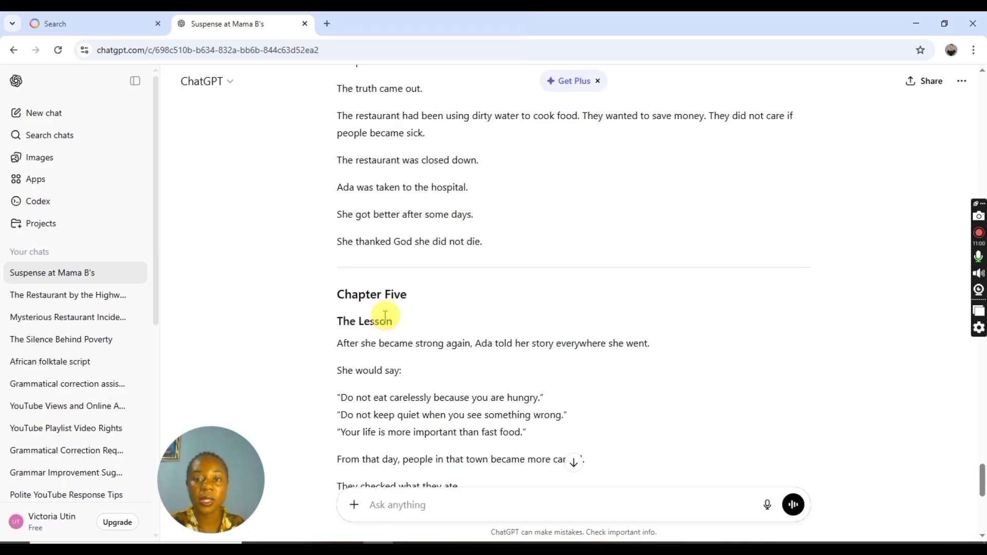
left_click(363, 275)
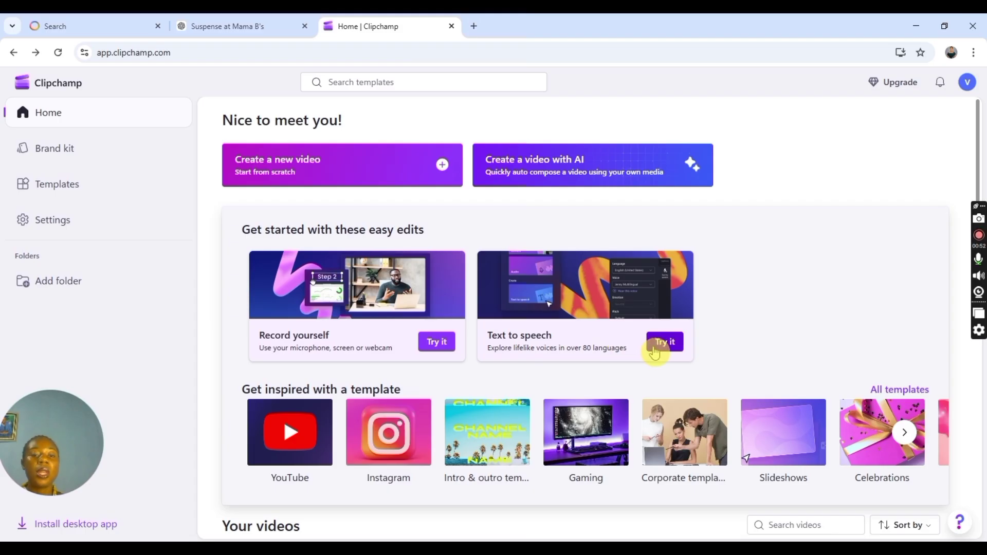
- In Clipchamp, start a new text-to-speech video with English (United States) as the language
left_click(657, 343)
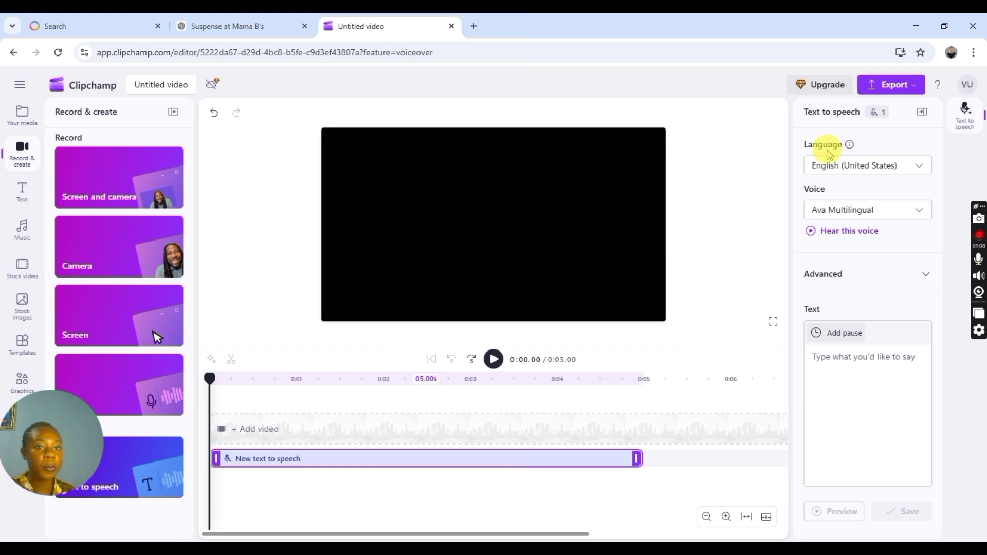
left_click(924, 167)
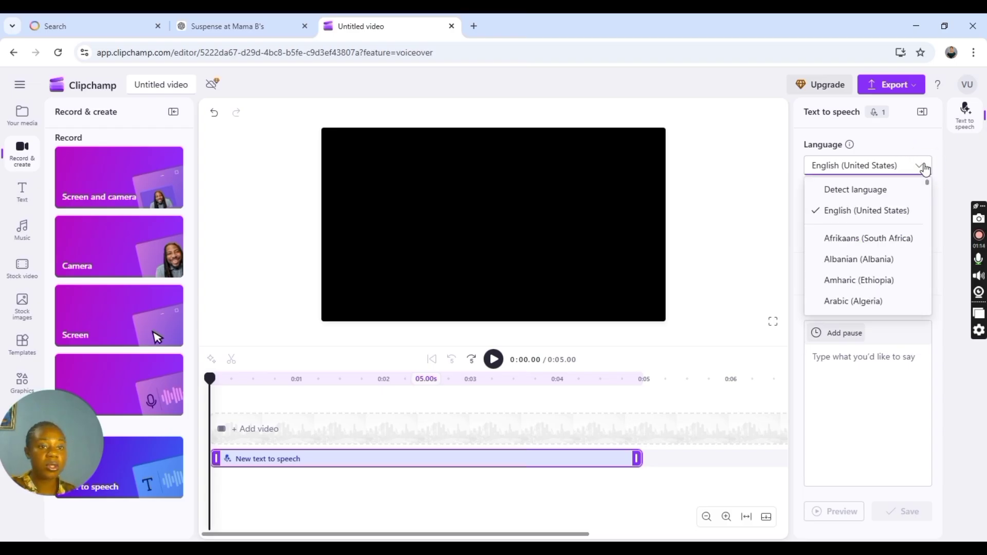
left_click(890, 252)
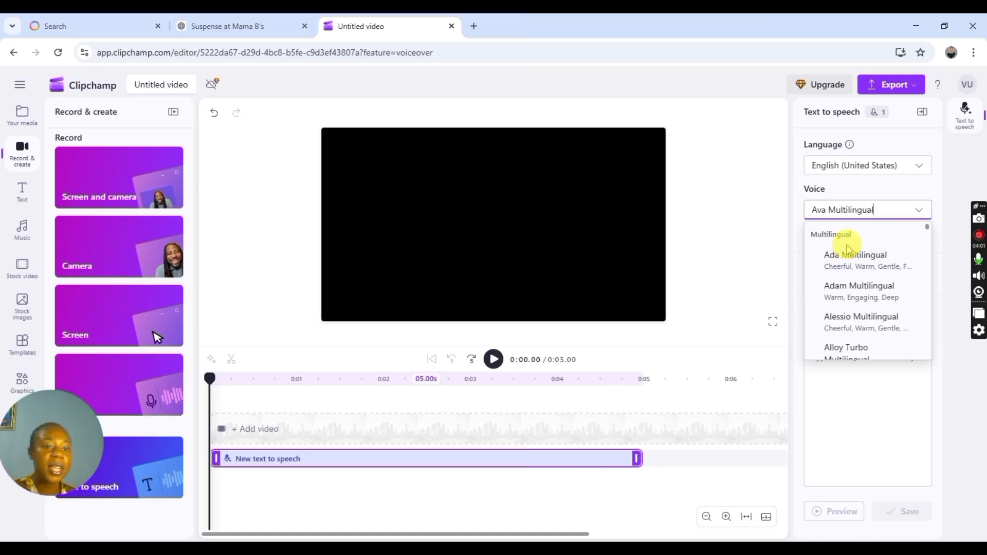
- Browse the available multilingual voices and set the text-to-speech voice to Ada Multilingual
left_click(923, 215)
left_click(921, 214)
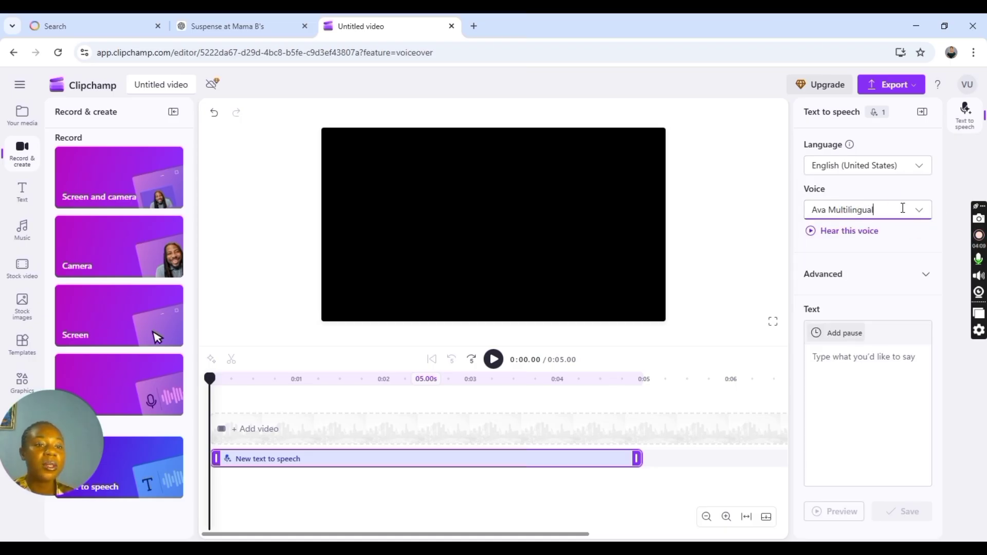
left_click(922, 216)
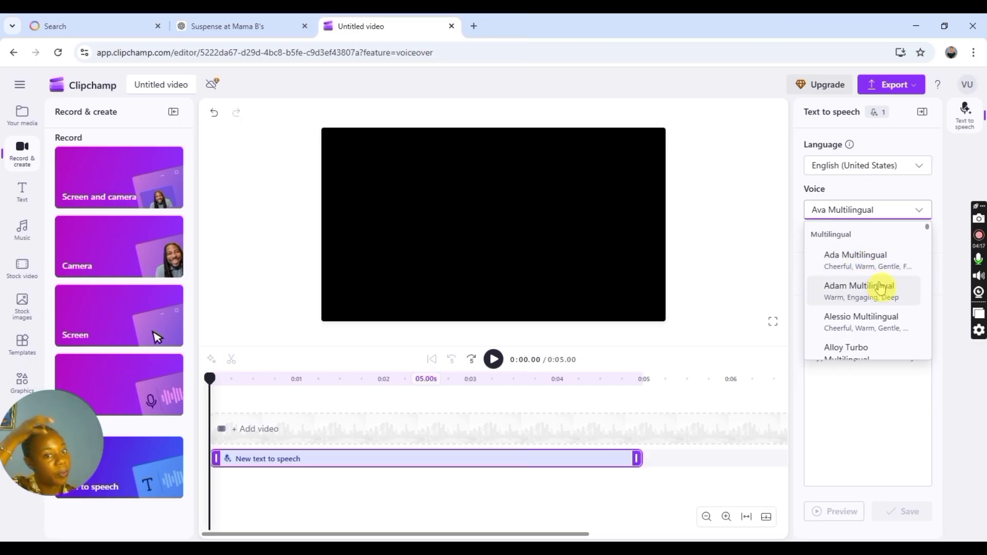
scroll(879, 286, "down", 4)
scroll(877, 278, "down", 4)
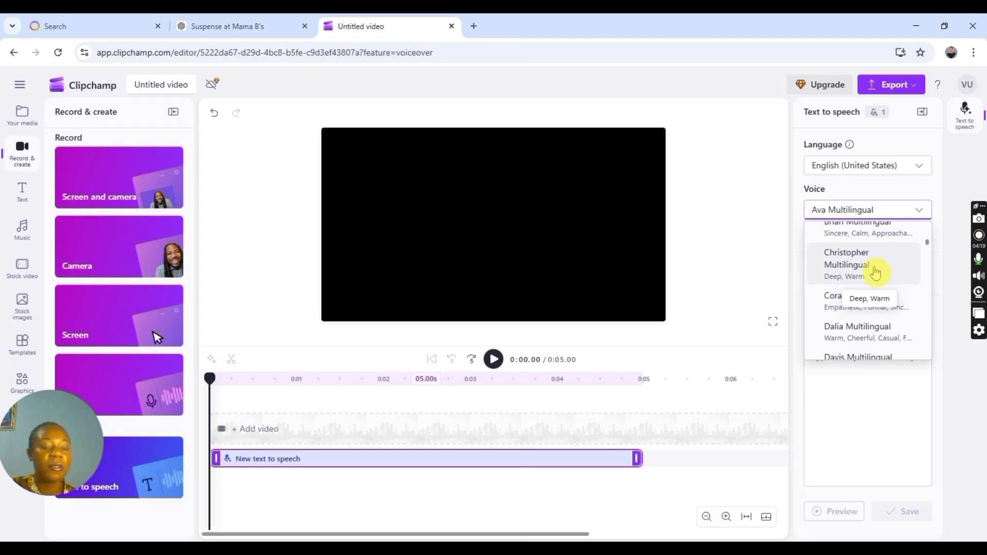
scroll(876, 271, "down", 12)
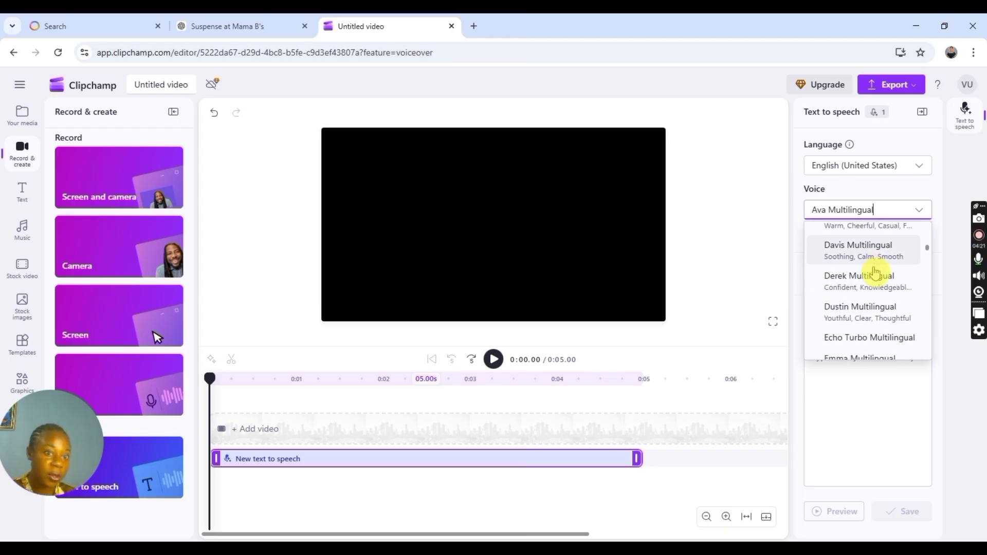
scroll(874, 269, "down", 15)
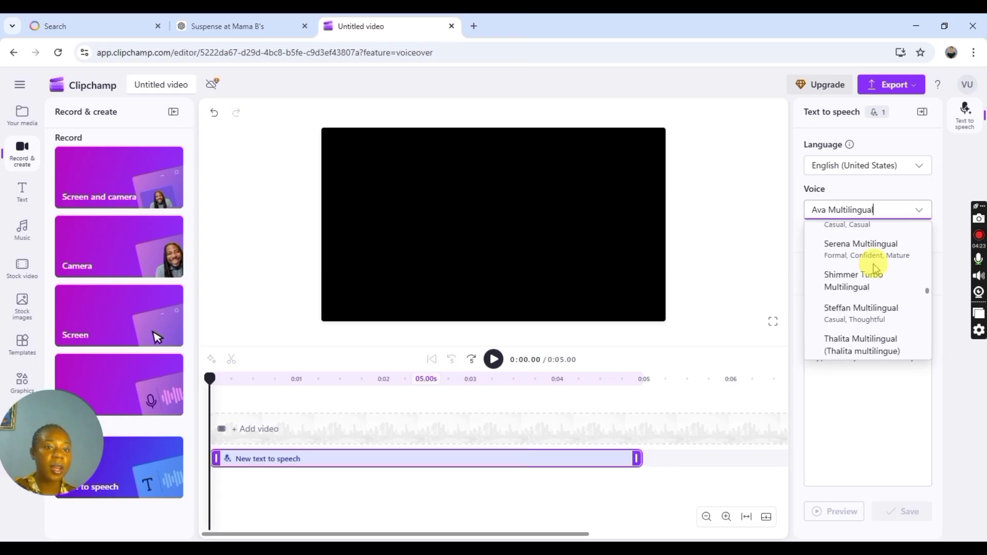
scroll(874, 268, "up", 20)
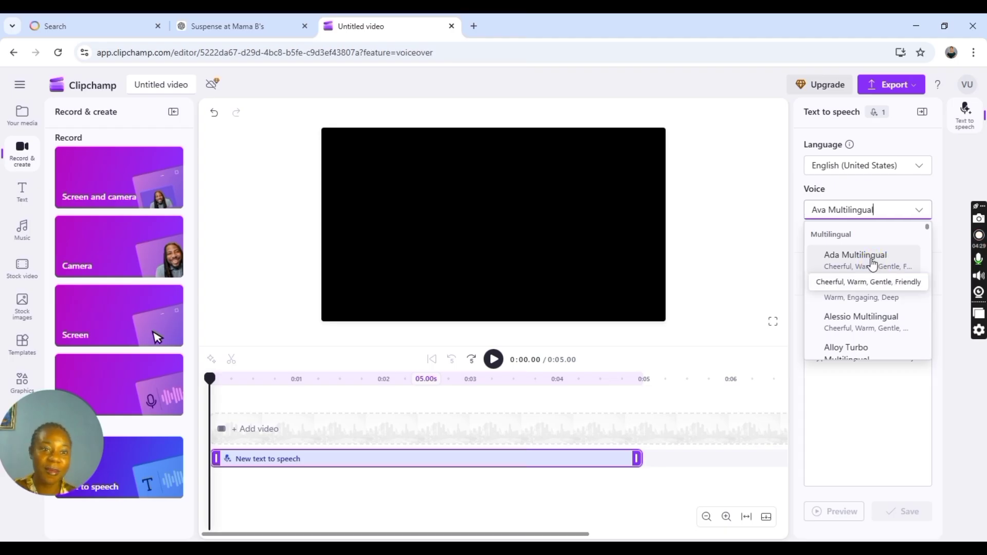
left_click(872, 262)
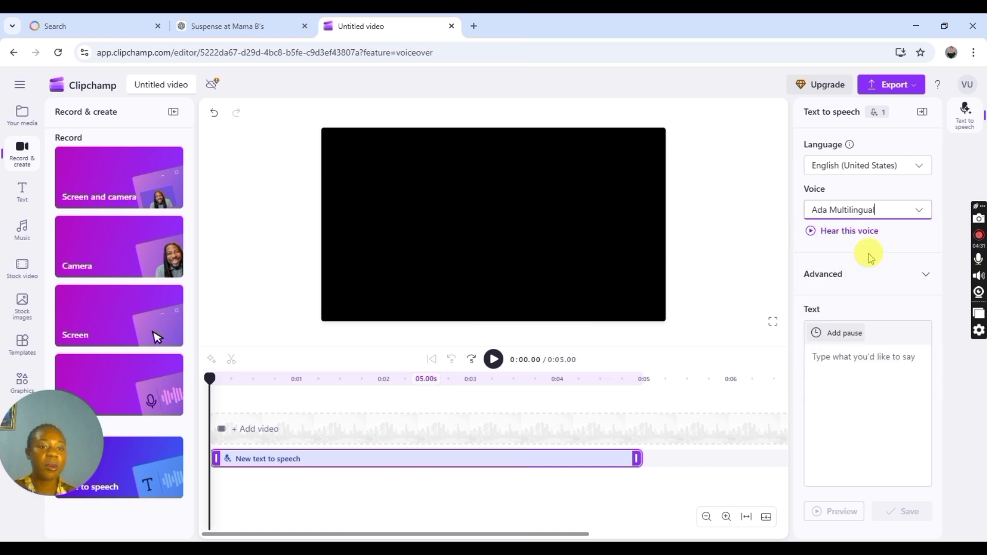
left_click(875, 264)
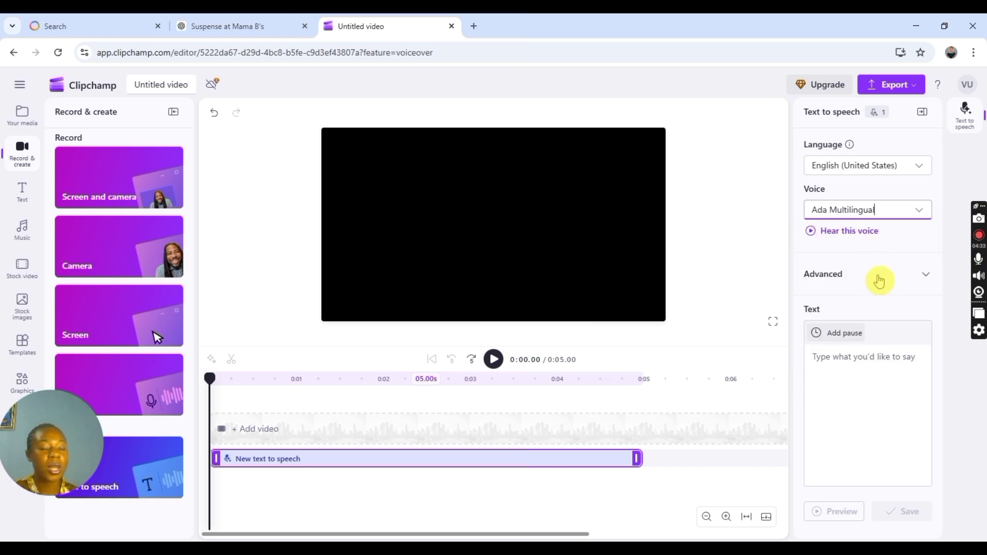
left_click(878, 277)
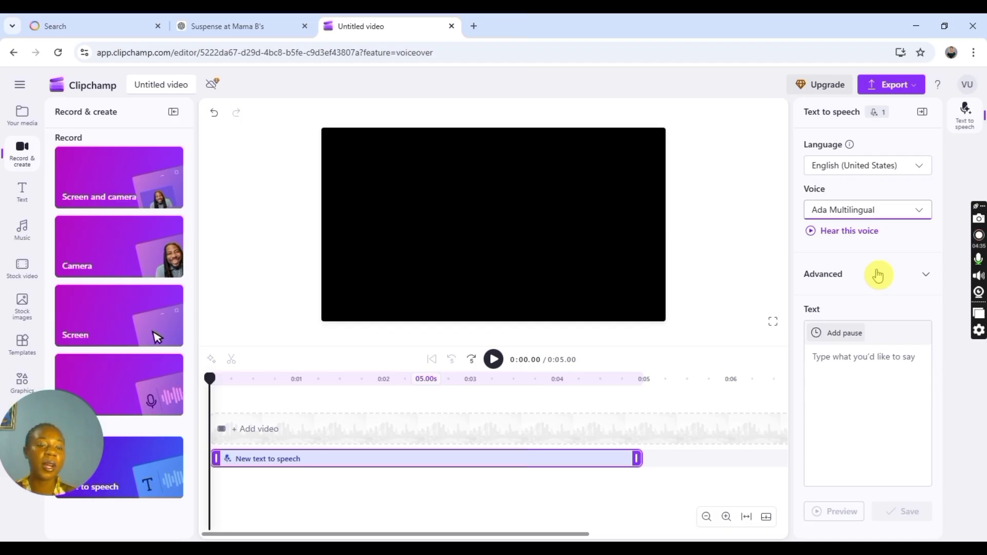
- Switch to the ChatGPT conversation, copy the entire folktale reply and paste it into the message box
left_click(837, 402)
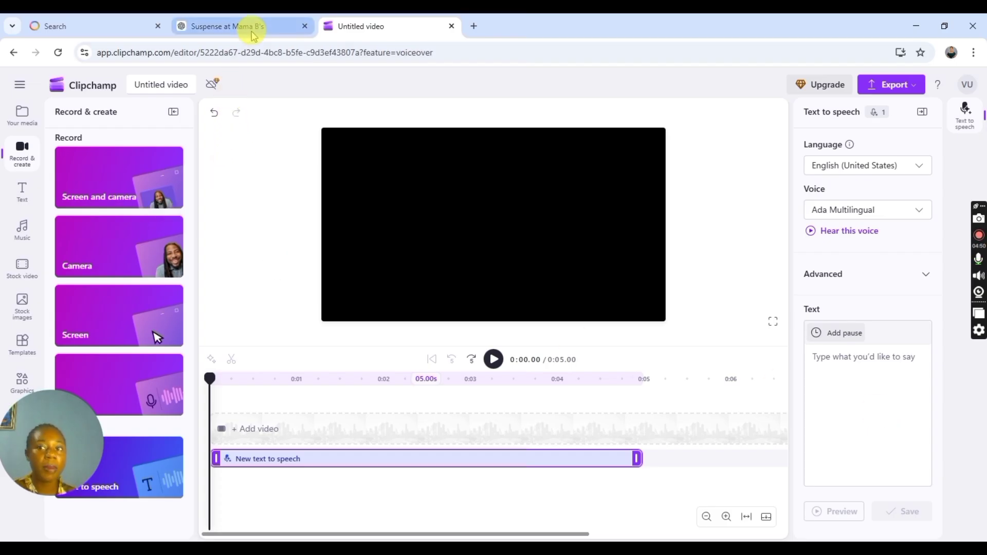
mouse_move(252, 31)
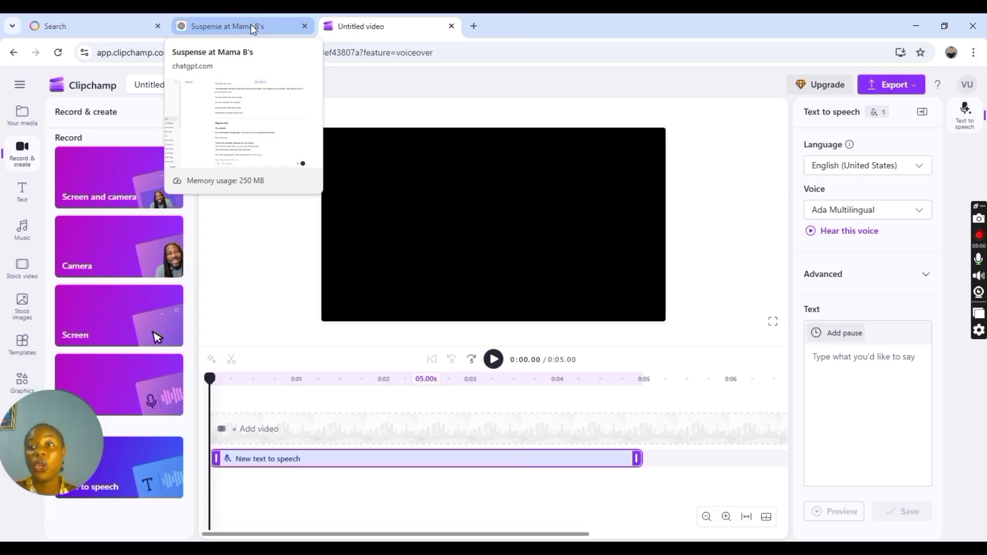
left_click(251, 24)
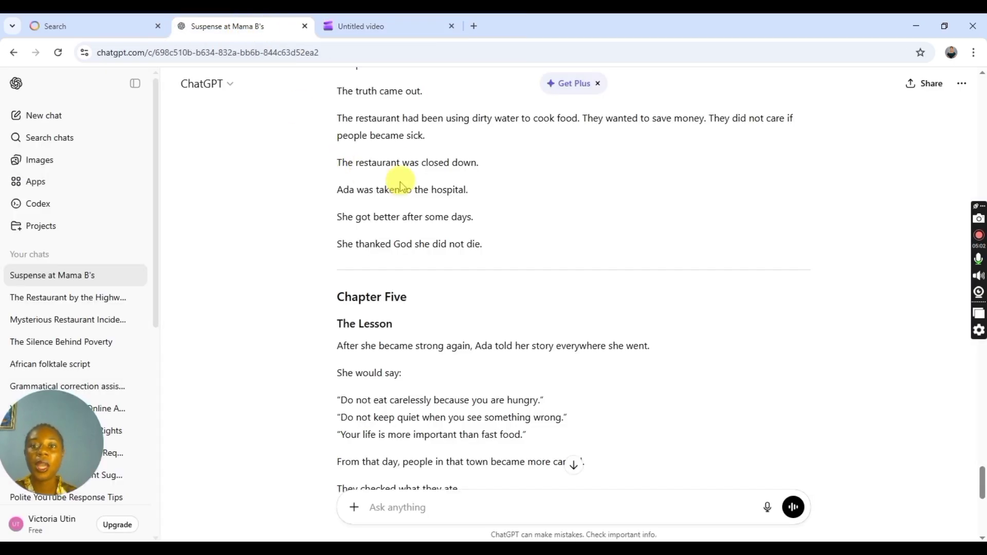
scroll(394, 160, "up", 5)
scroll(393, 159, "down", 15)
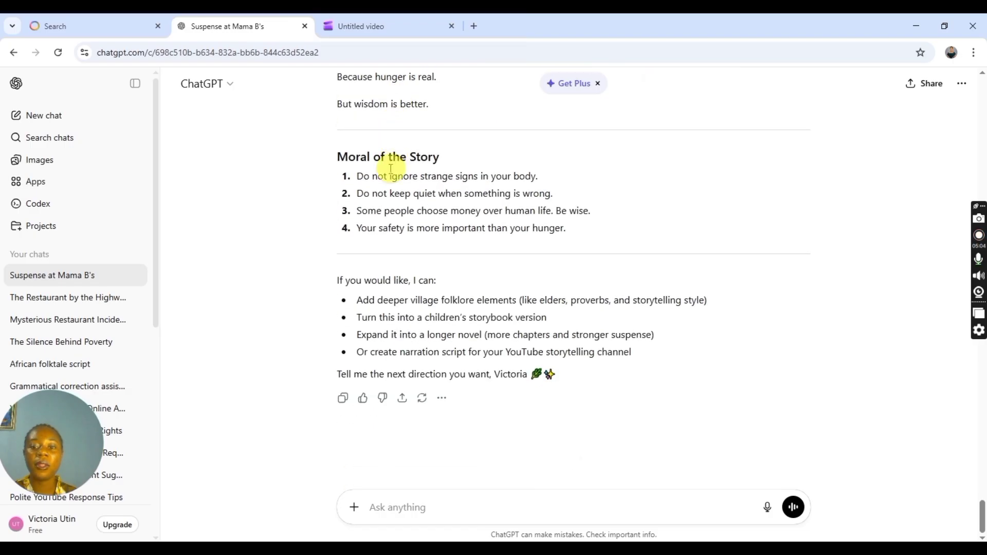
left_click(342, 404)
left_click(412, 511)
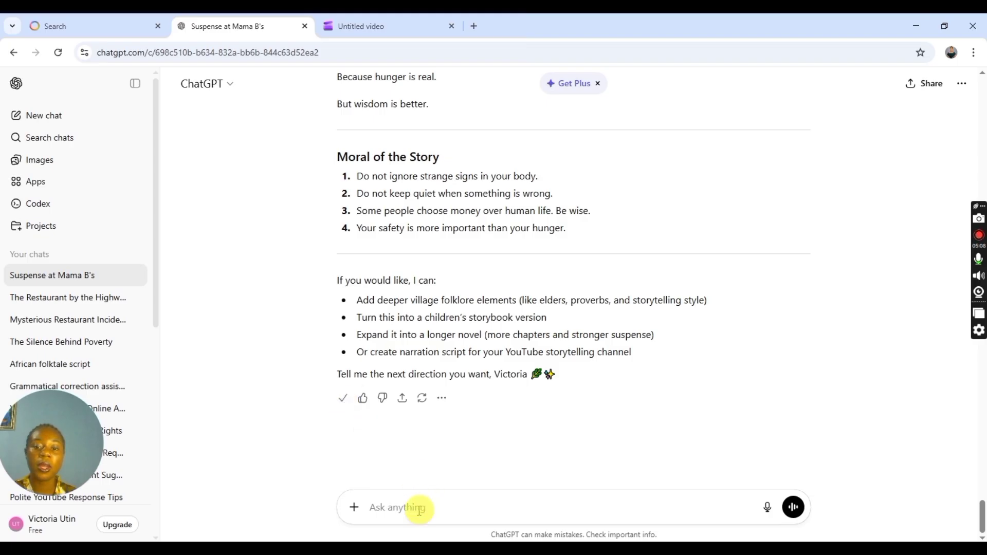
left_click(375, 504)
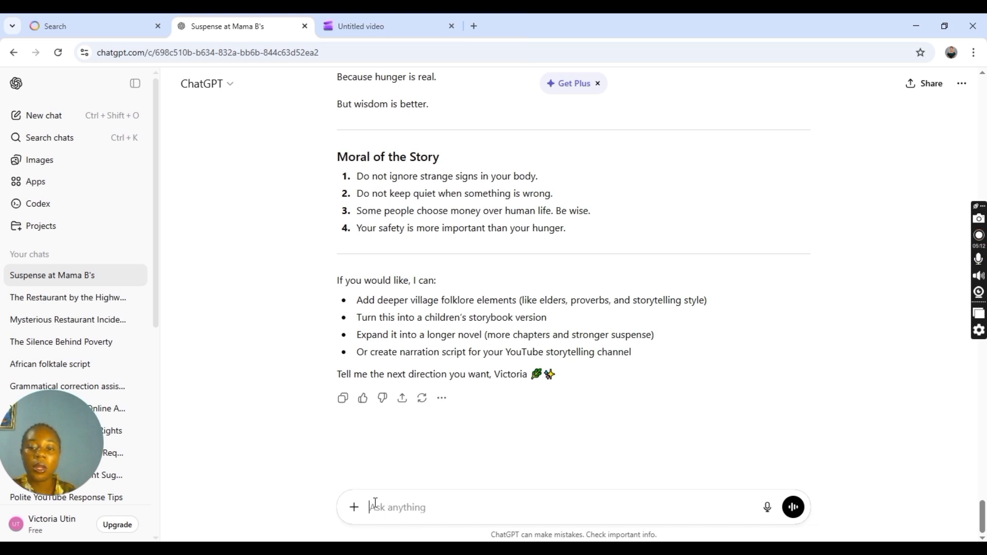
key("ctrl+v")
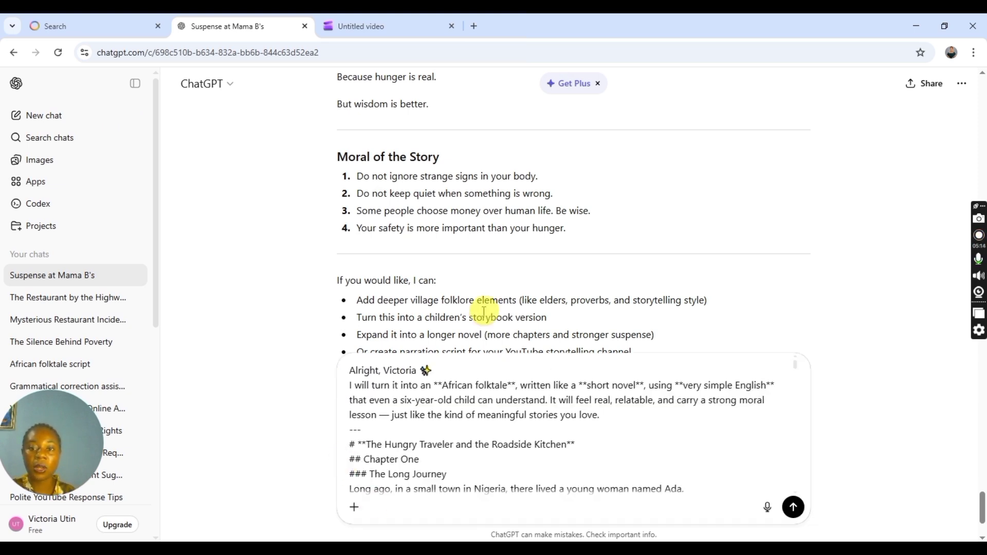
- Select and copy only the story in the message box, from "Long ago, in a small town in Nigeria" to "But wisdom is better."
scroll(428, 447, "up", 3)
scroll(428, 446, "down", 3)
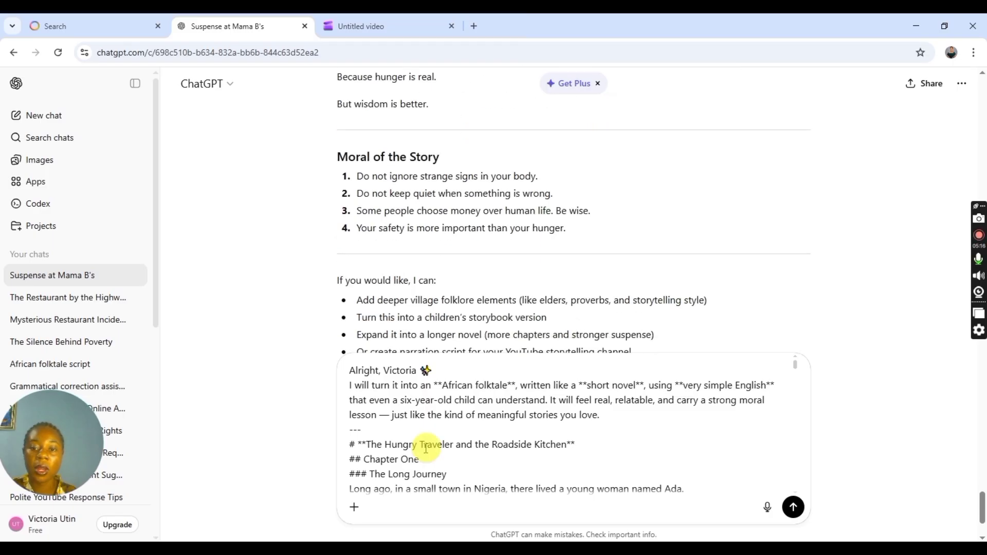
scroll(643, 488, "down", 5)
scroll(633, 480, "up", 5)
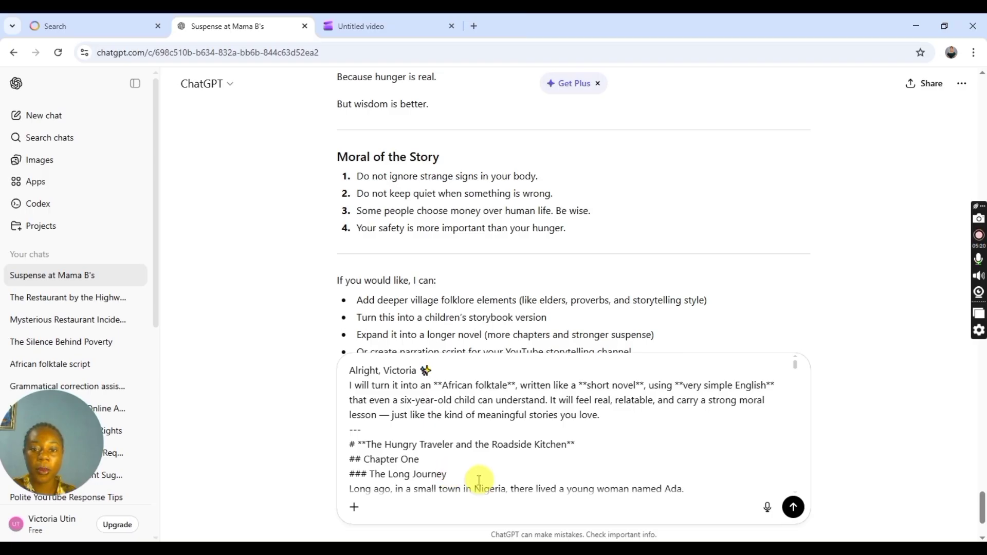
scroll(480, 480, "down", 1)
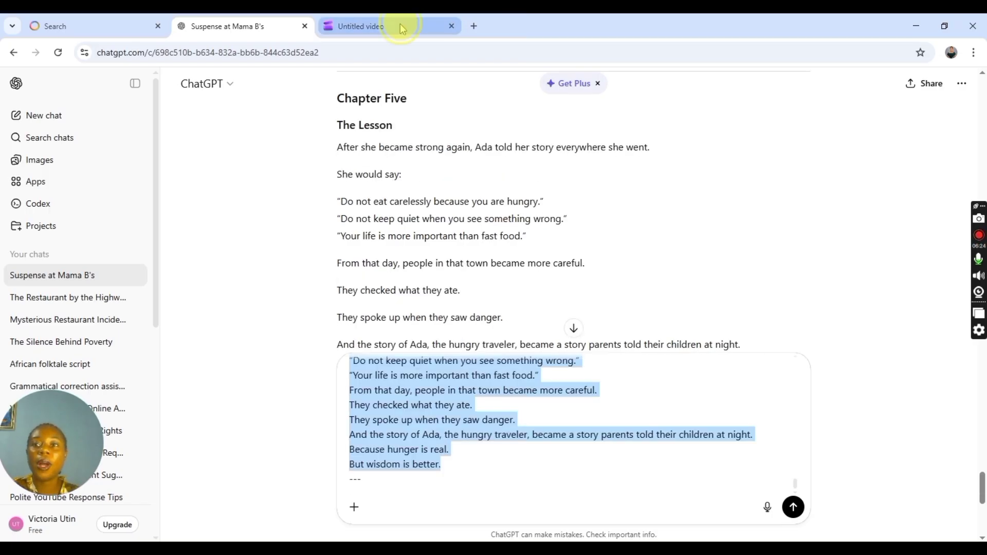
- In Clipchamp, paste the copied story as the text-to-speech text and save it as the voice-over
left_click(400, 26)
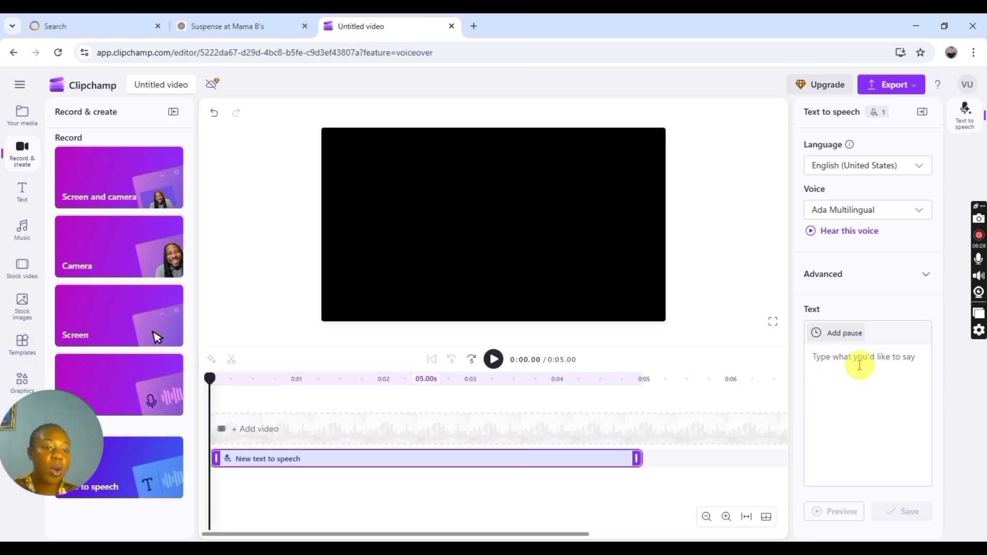
left_click(897, 360)
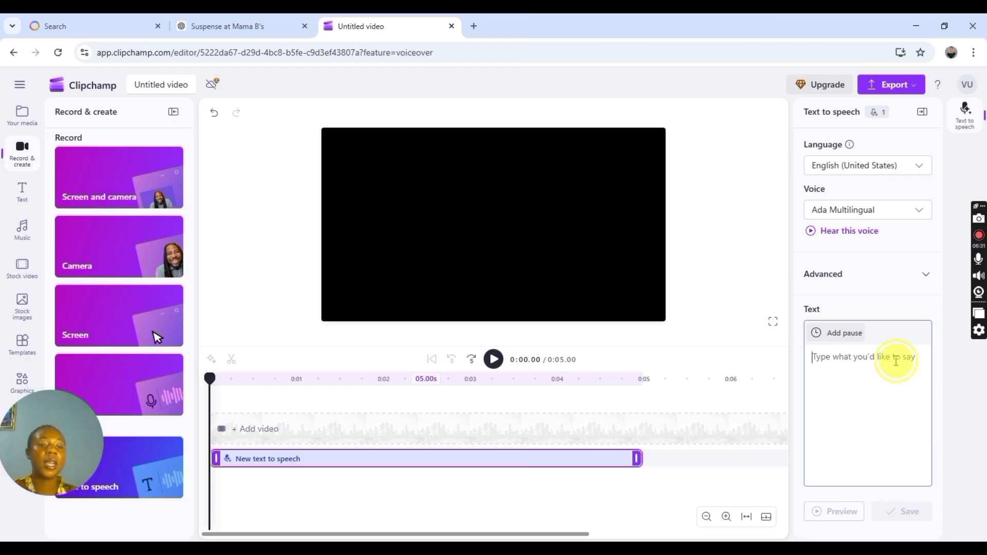
key("ctrl+v")
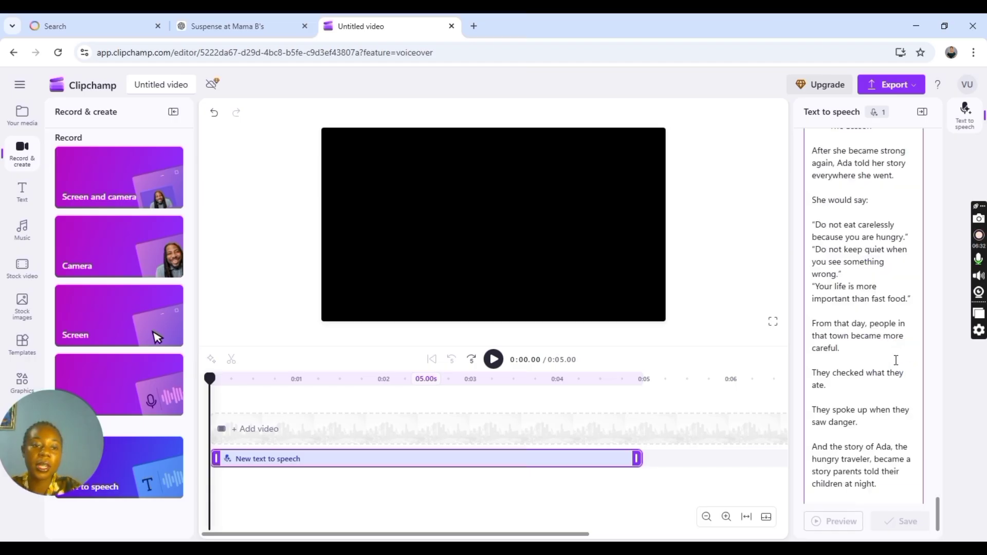
left_click(897, 515)
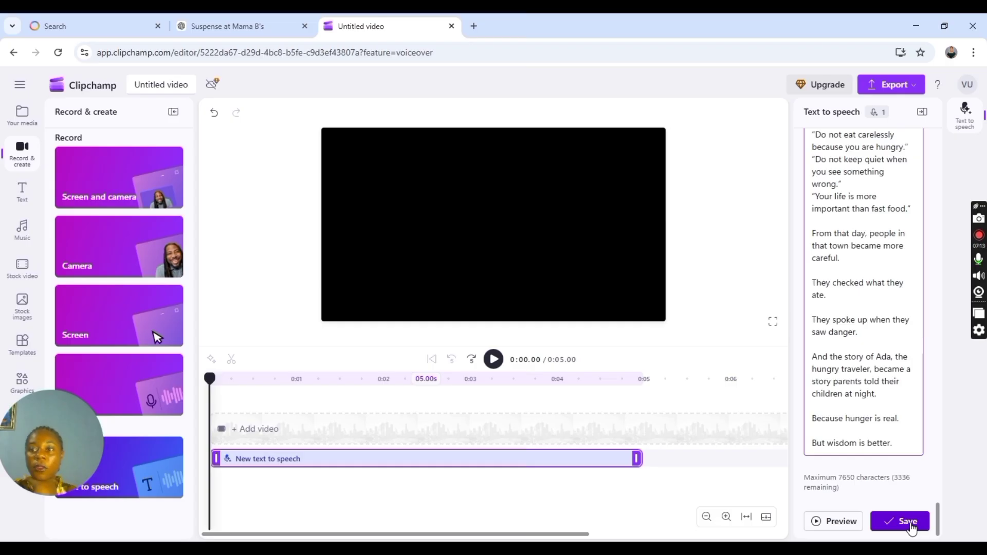
left_click(908, 523)
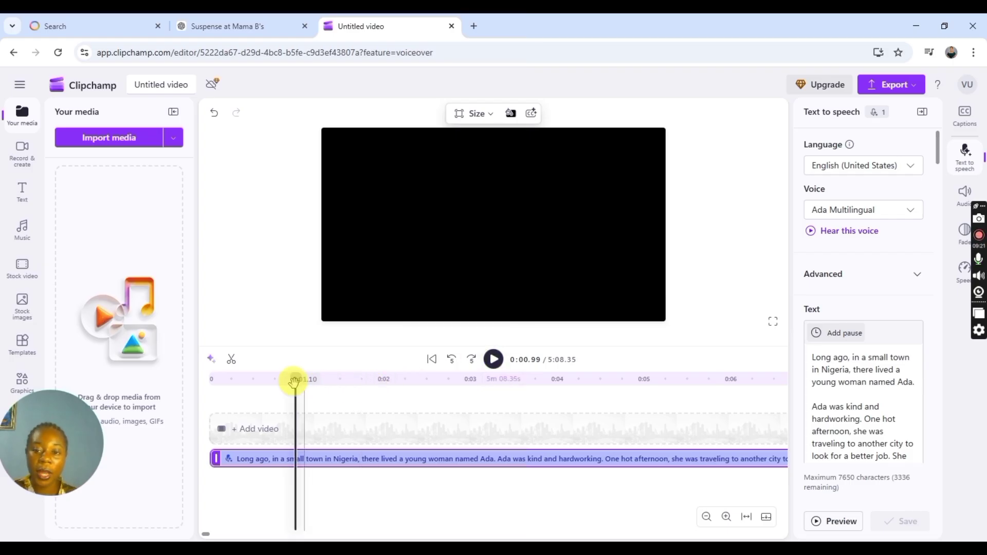
- Listen to the opening of the generated voice-over from 0:00, pausing at about 0:32
left_click_drag(296, 379, 196, 411)
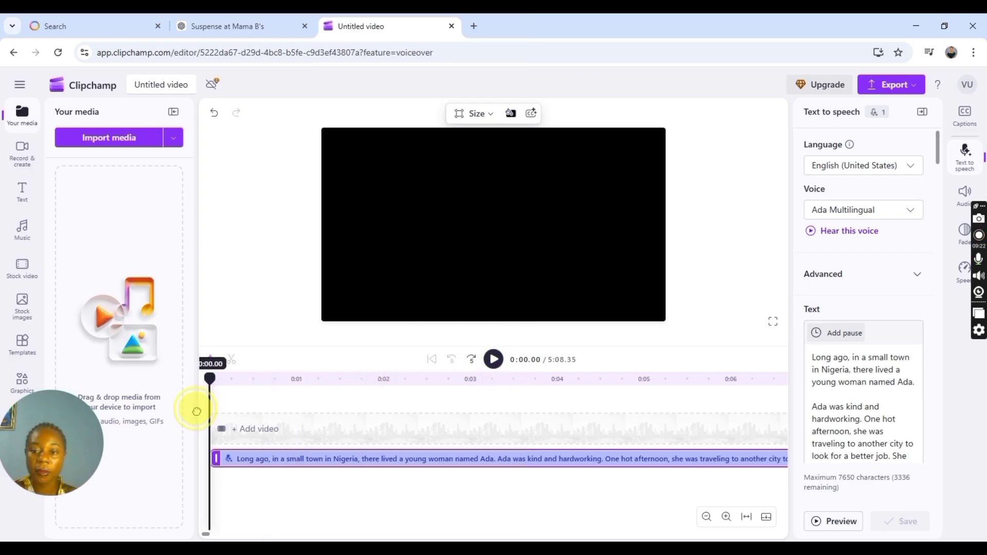
left_click(493, 360)
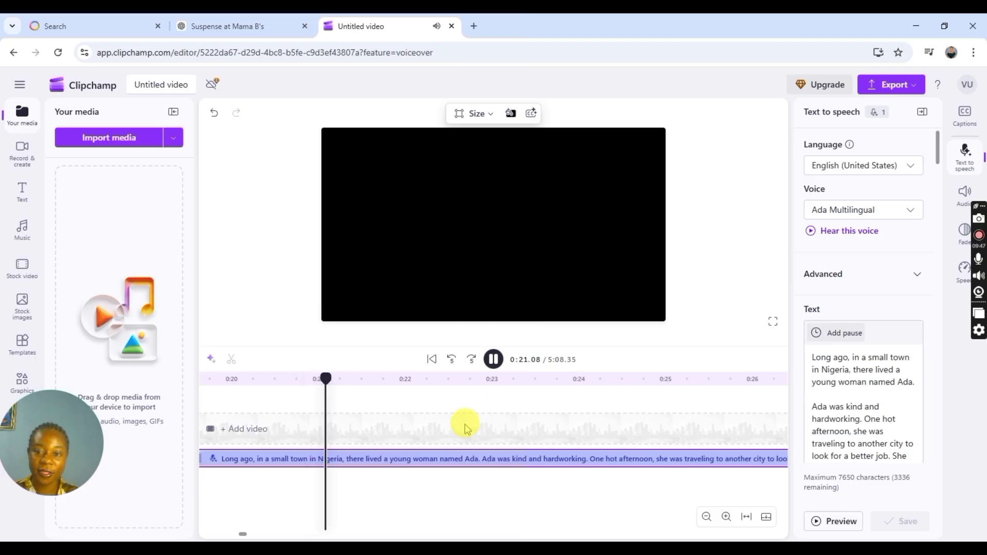
left_click(494, 360)
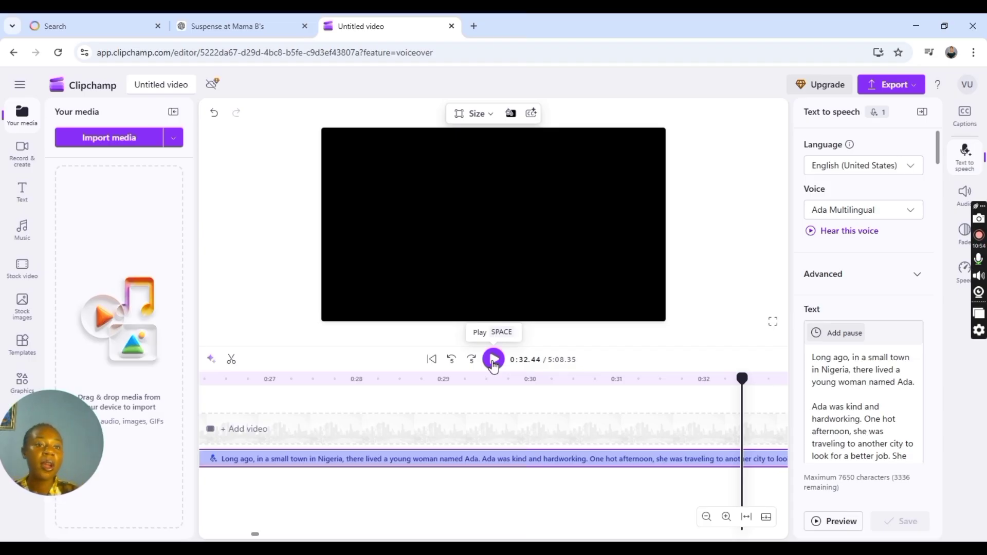
- Export the voice-over project as a 480p video
left_click(895, 87)
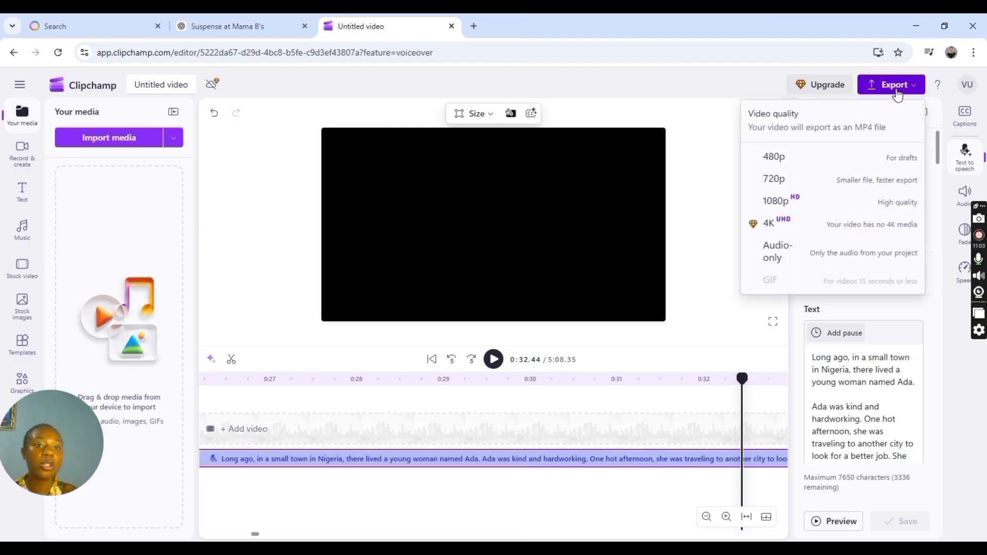
left_click(826, 154)
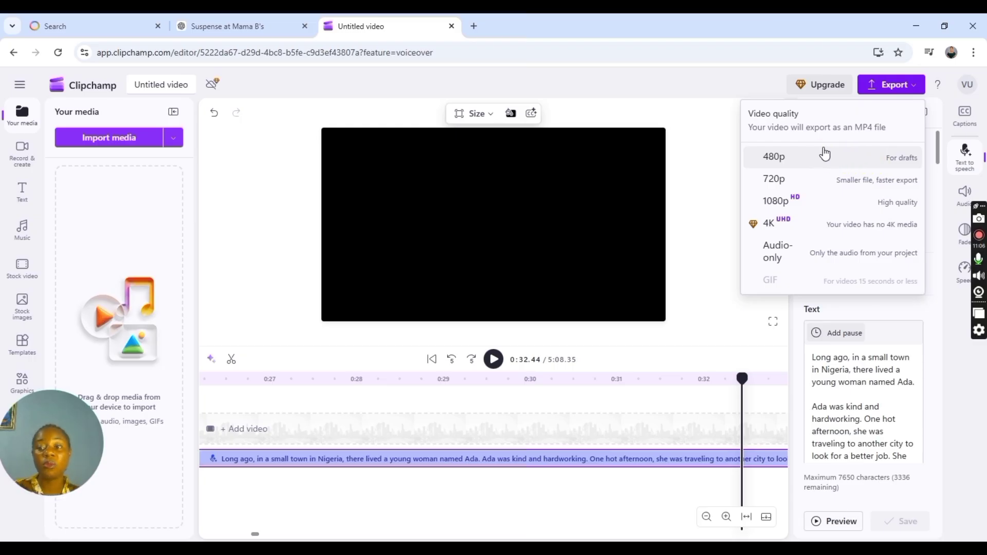
left_click(825, 155)
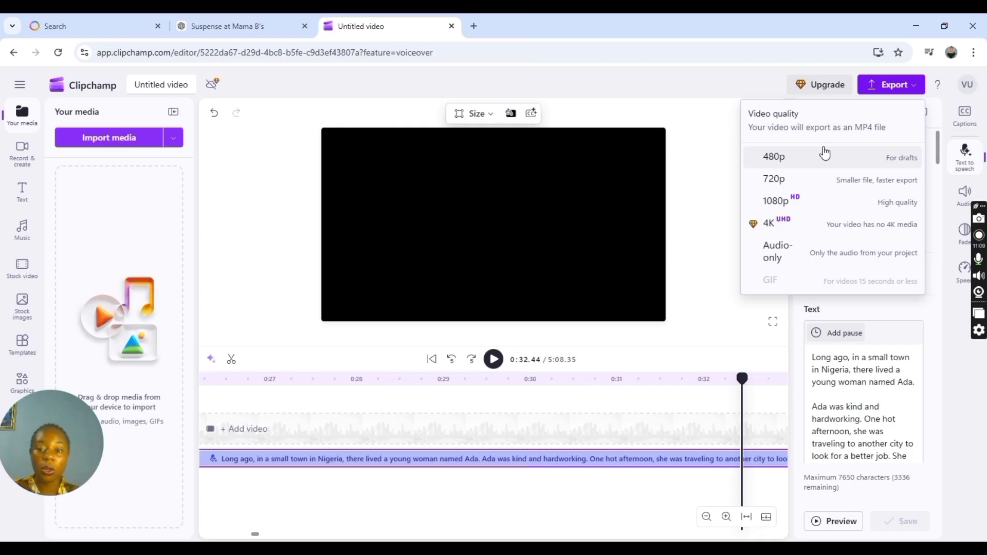
left_click(263, 434)
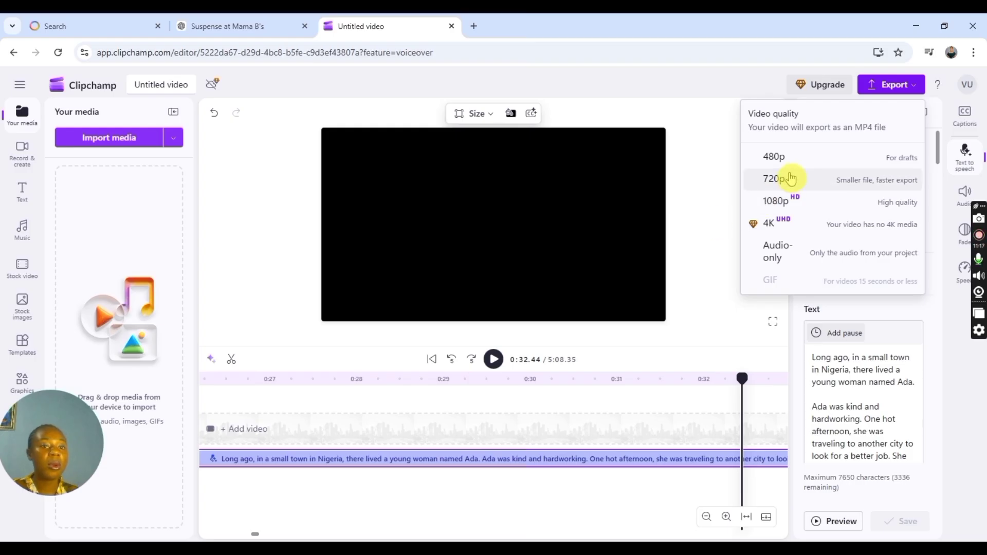
left_click(768, 161)
left_click(871, 158)
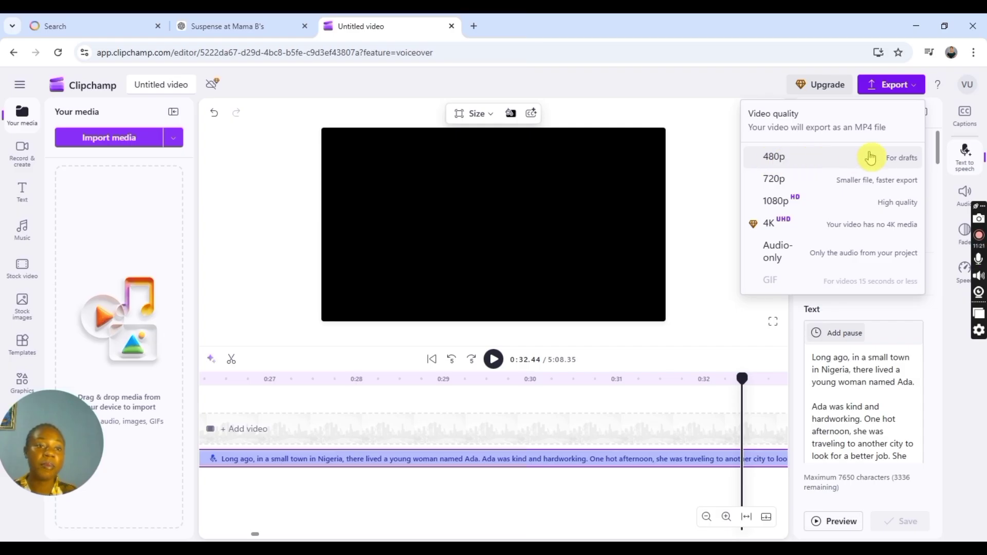
left_click(873, 165)
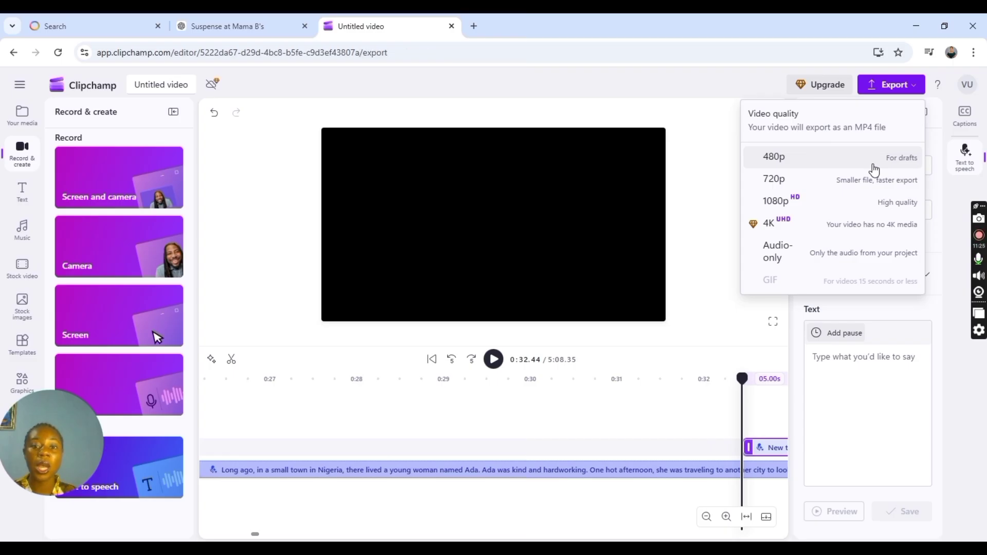
left_click(873, 164)
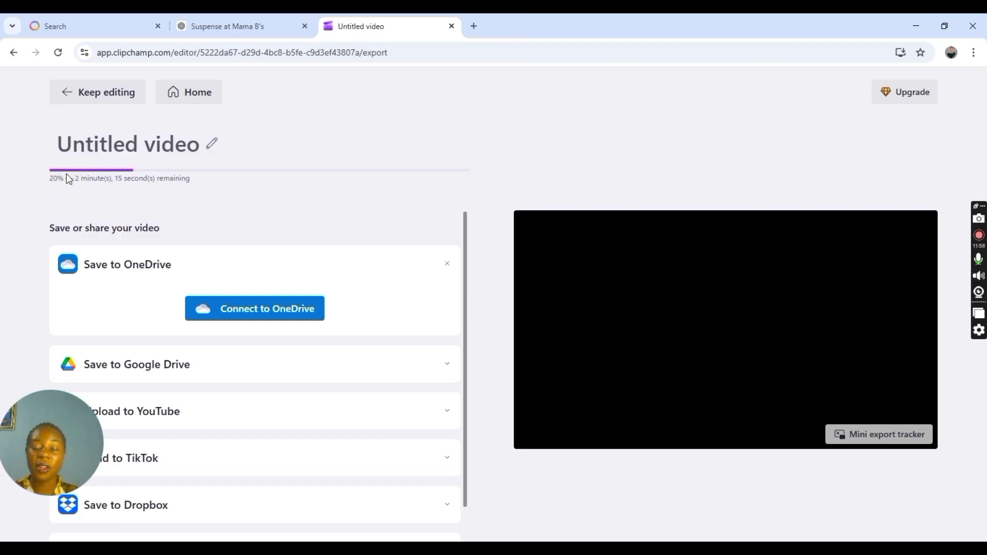
- Save the exported MP4 to the Desktop with the file name "Folktale voiceover"
left_click(403, 191)
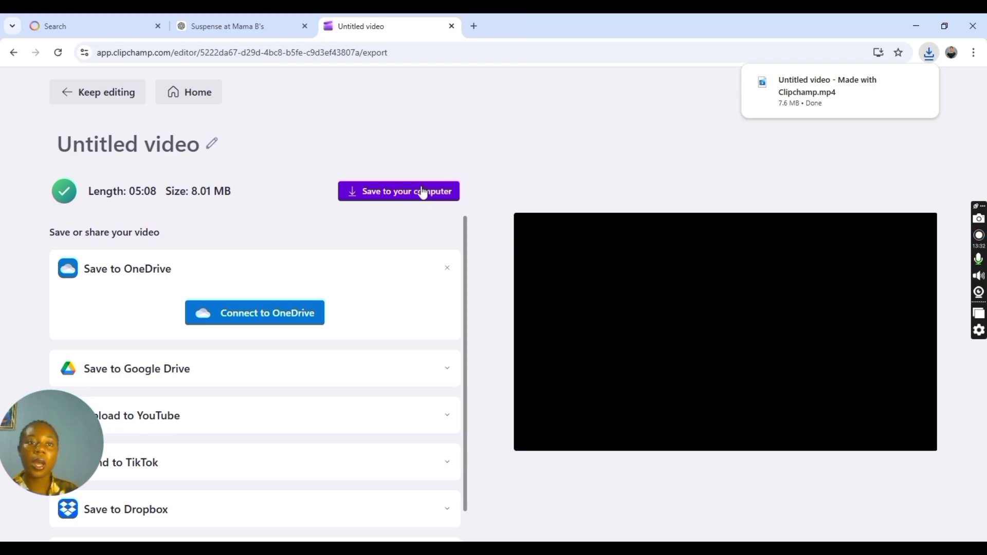
left_click(421, 192)
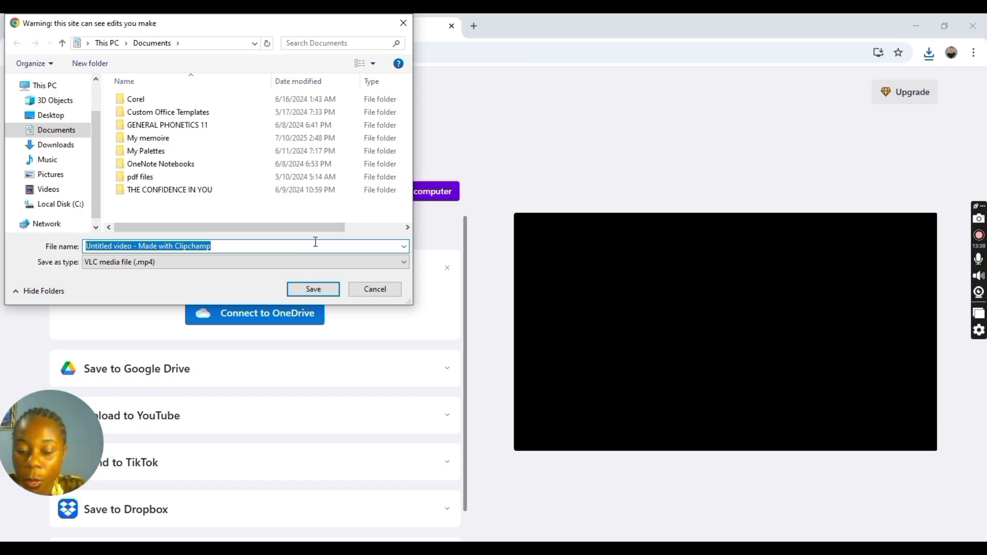
type("Folktale")
left_click(316, 242)
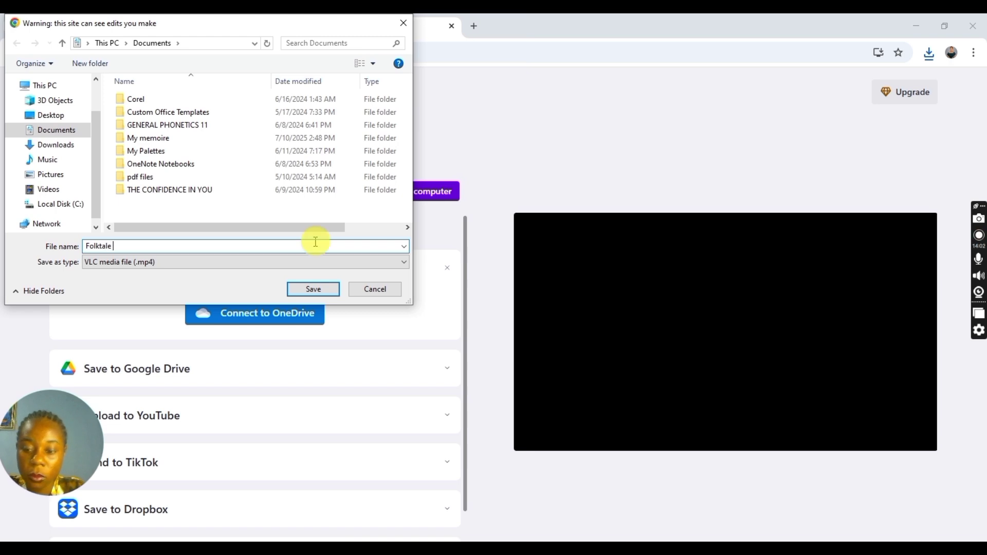
type("voiceover")
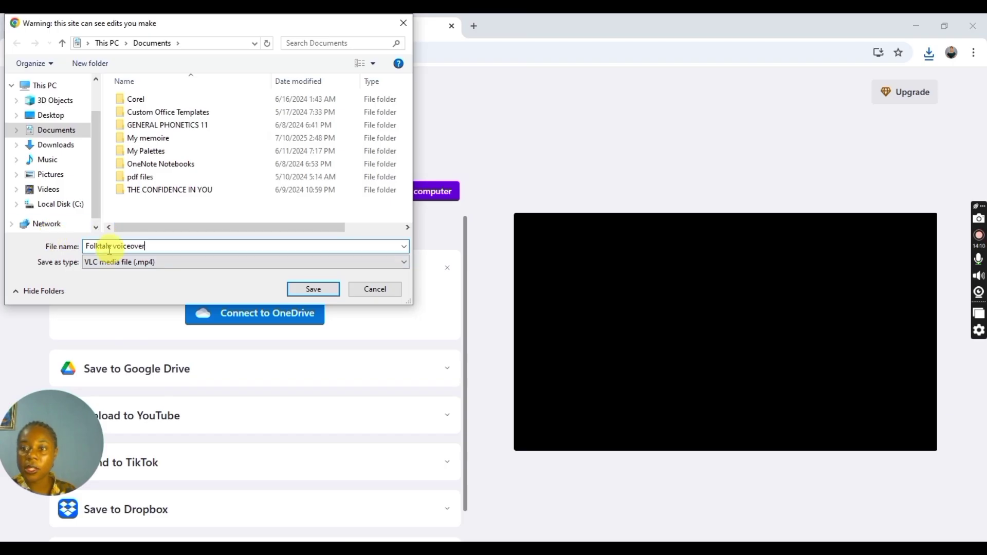
left_click(330, 293)
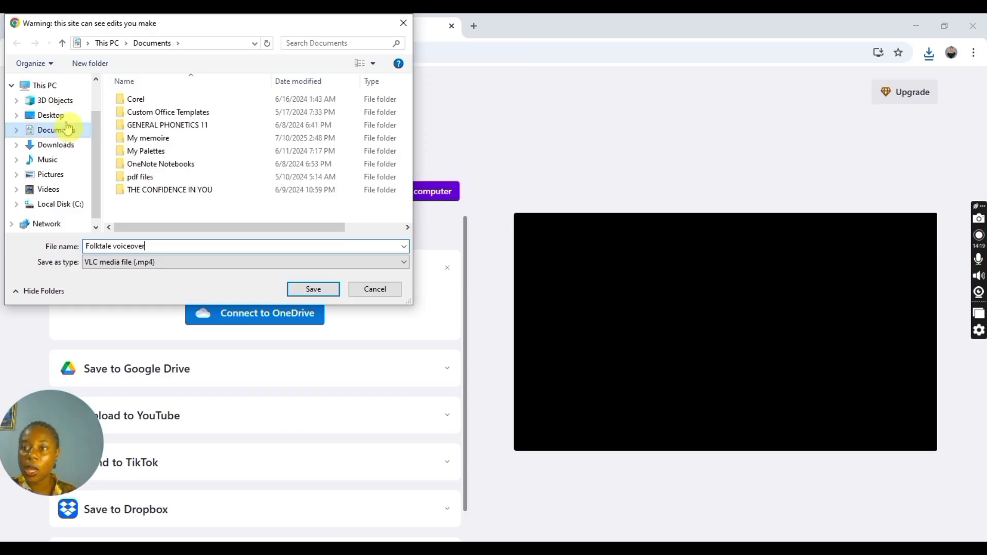
left_click(51, 114)
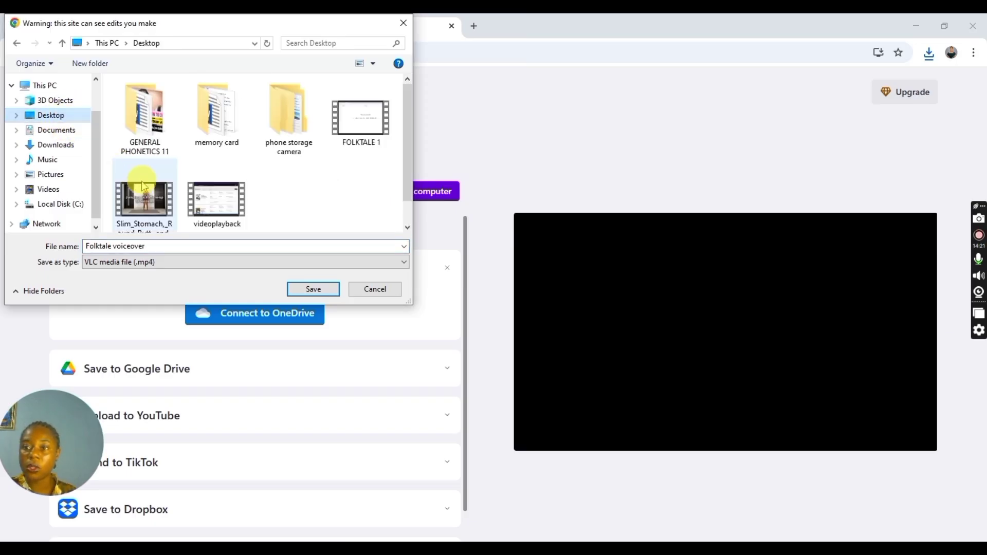
left_click(307, 291)
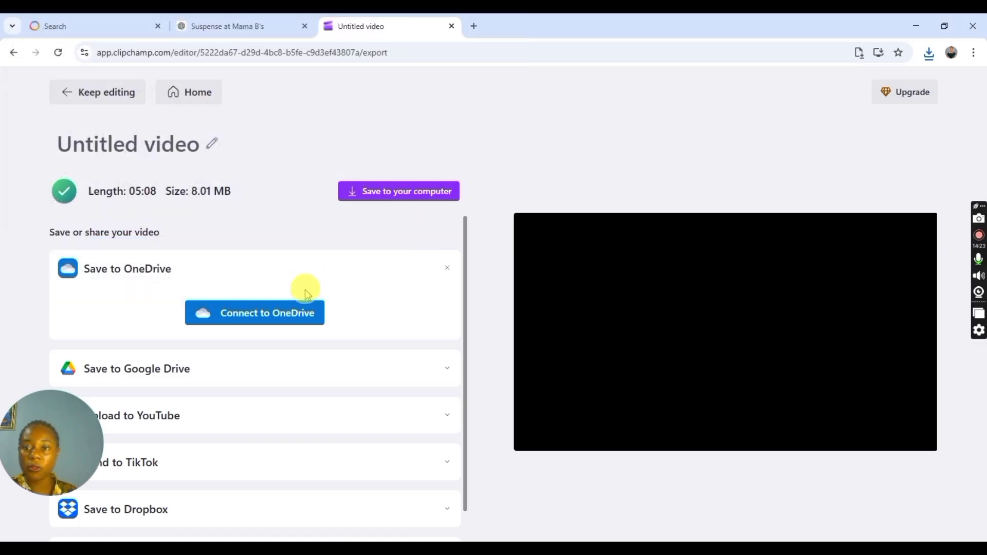
left_click(288, 323)
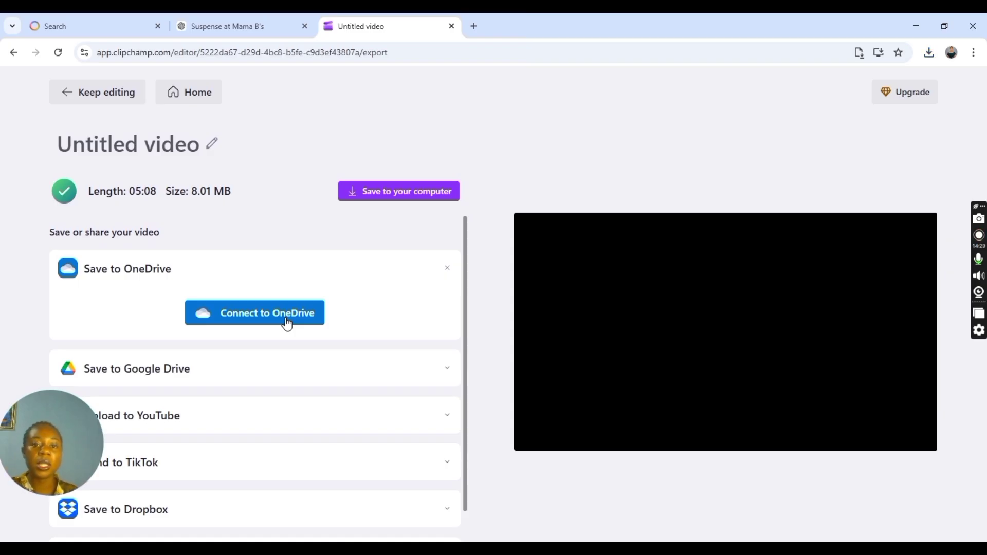
left_click(425, 284)
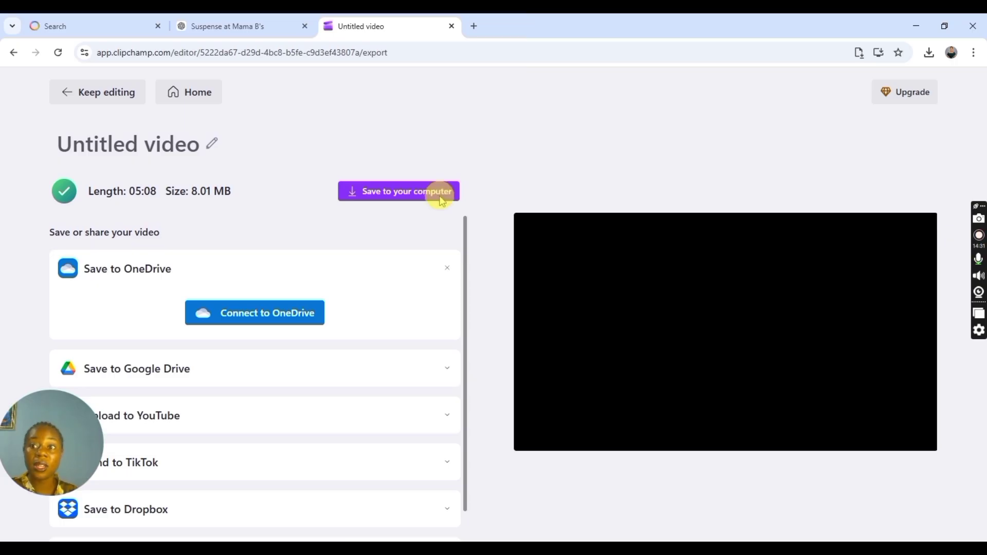
- Switch to ChatGPT, dismiss the split-view tip and clear the pasted story text from the message box
left_click(260, 26)
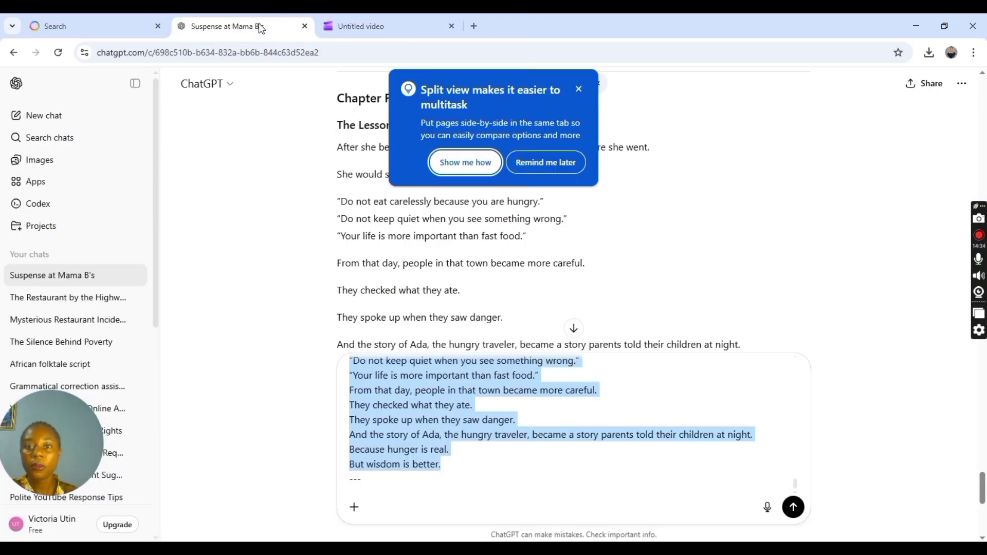
left_click(577, 90)
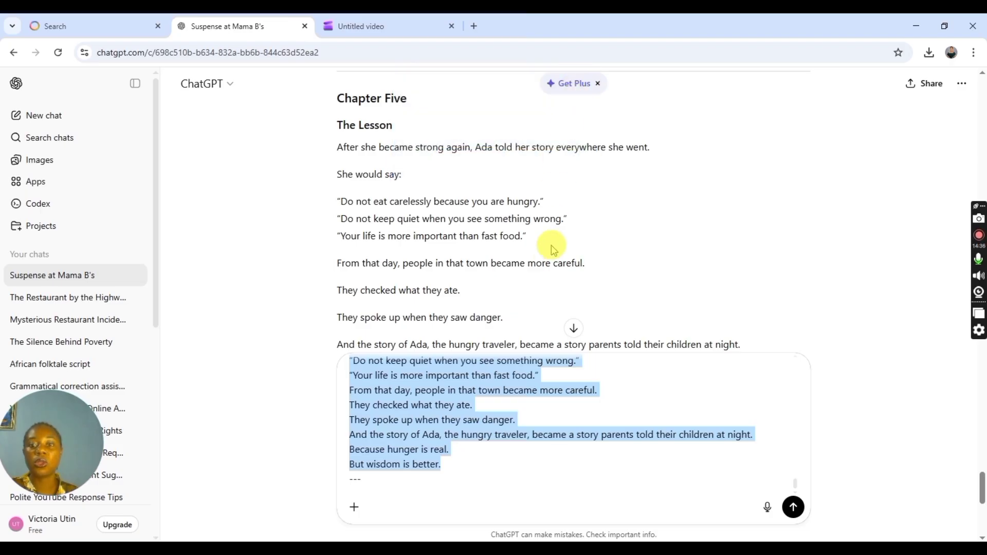
left_click(535, 318)
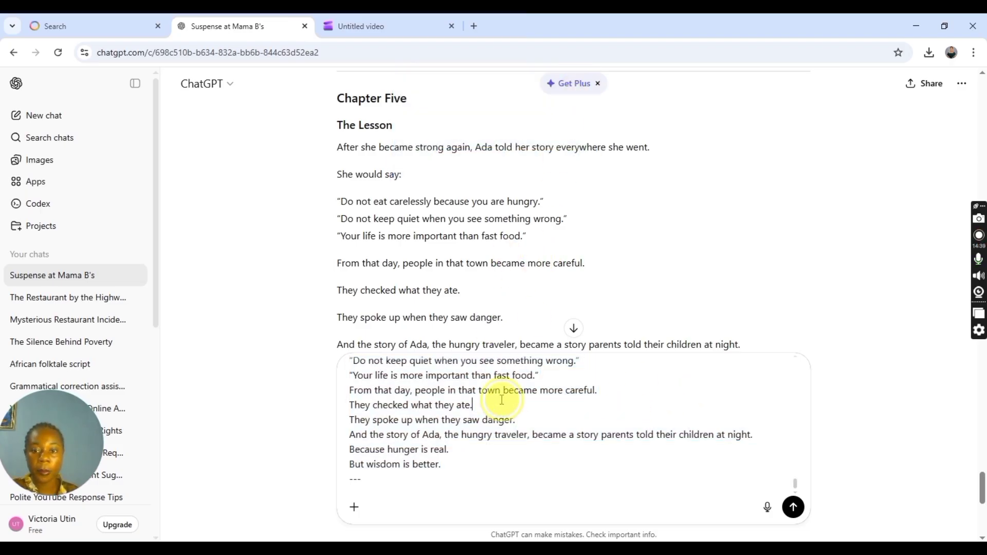
key("ctrl+z")
scroll(427, 159, "down", 5)
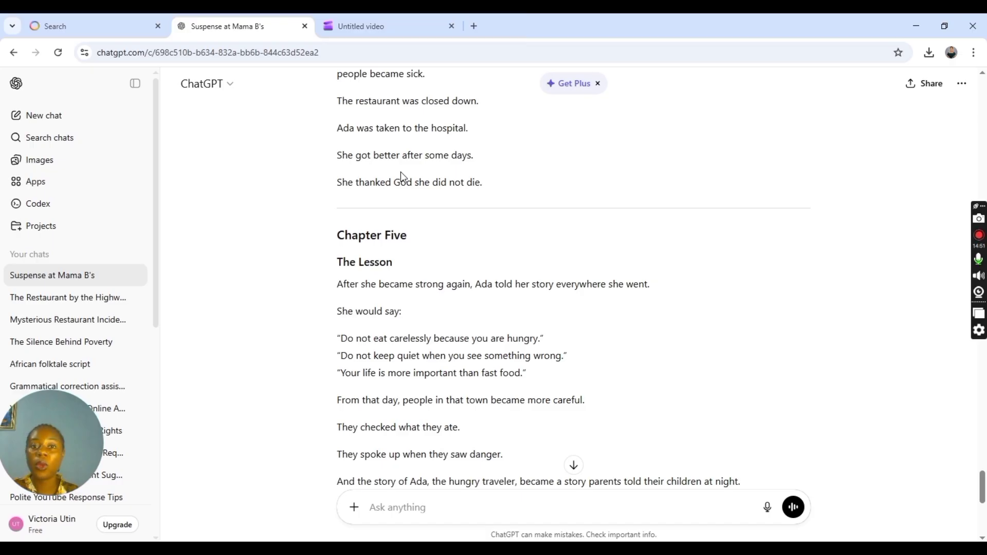
- Copy ChatGPT's complete folktale response, which ends with the Moral of the Story and the follow-up suggestions
left_click(402, 173)
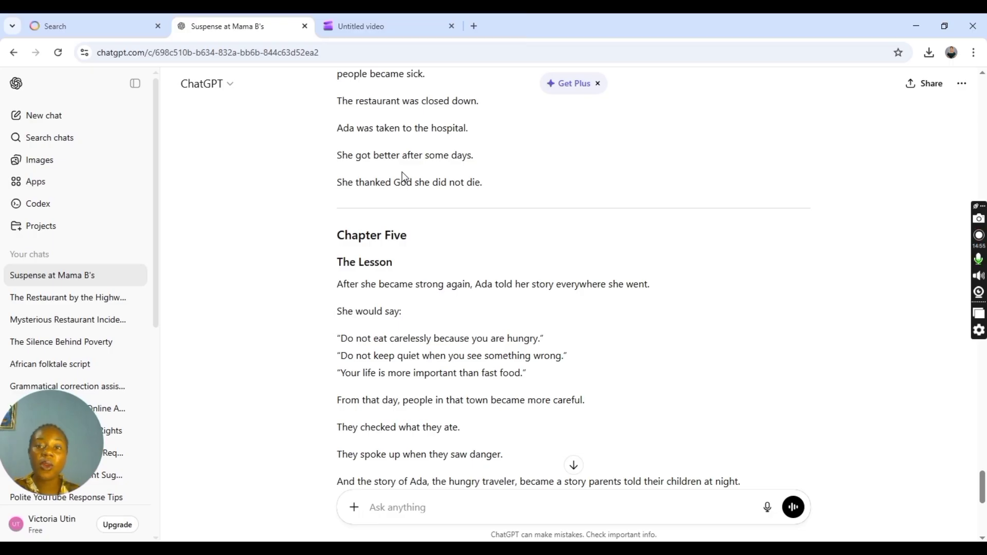
scroll(401, 170, "up", 15)
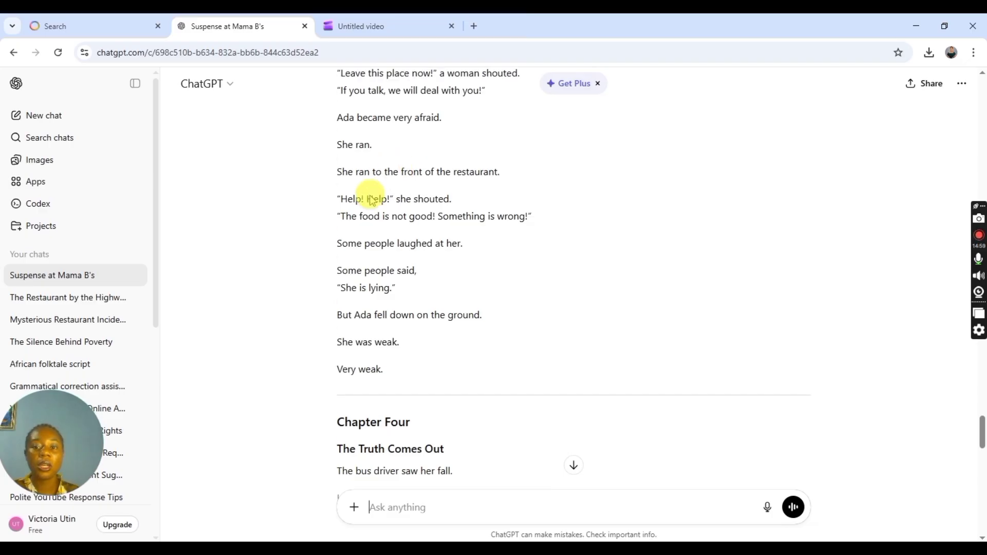
scroll(353, 319, "up", 4)
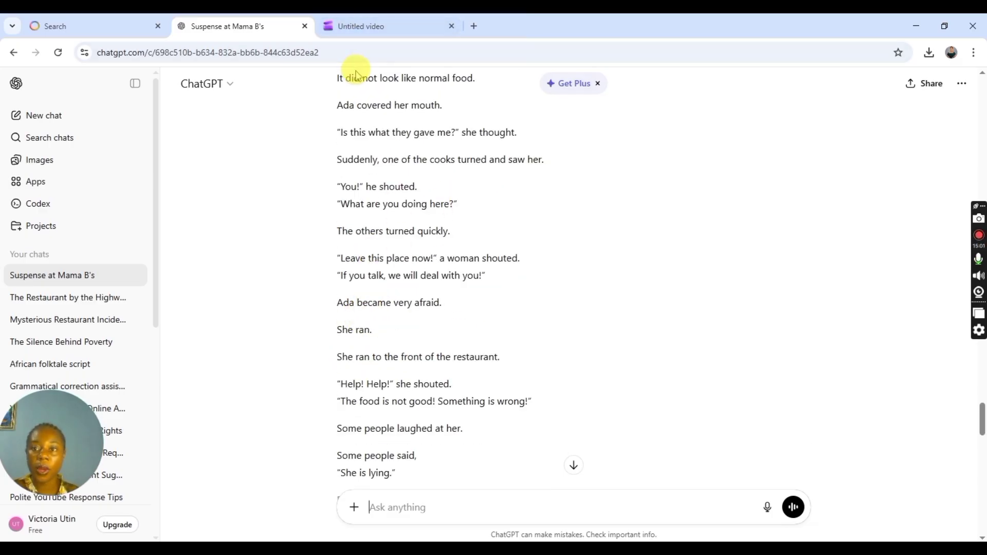
scroll(375, 288, "down", 20)
scroll(364, 405, "down", 3)
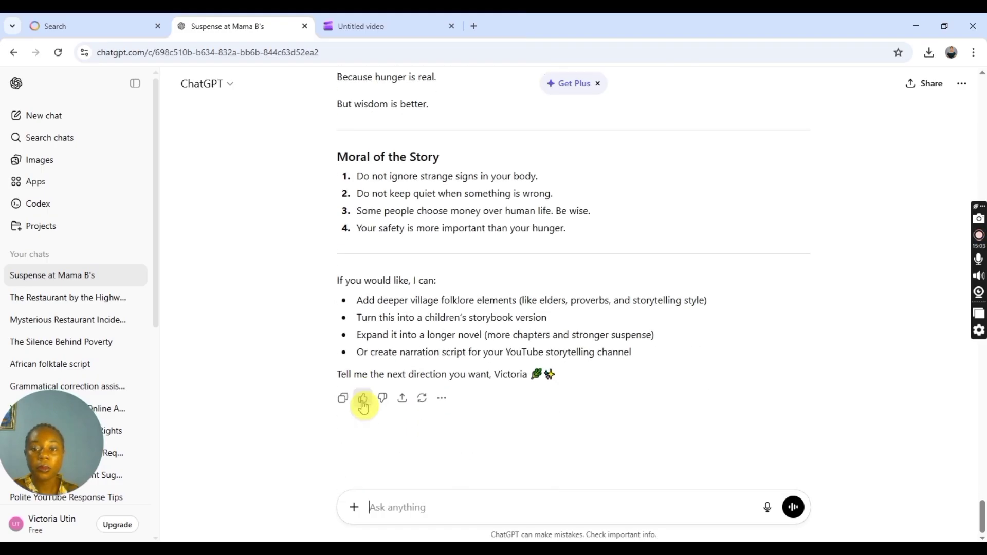
left_click(343, 398)
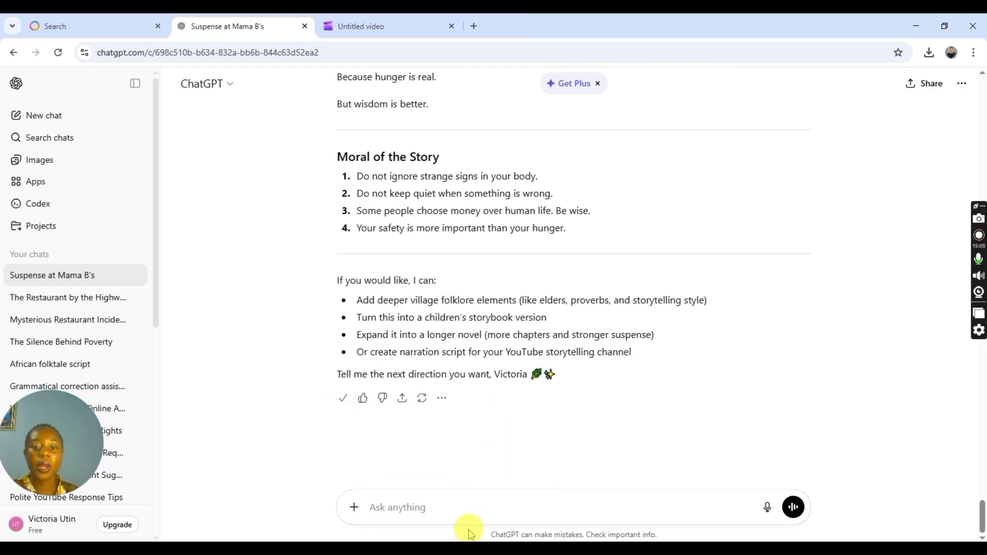
- Switch to Word, create a blank document and paste the copied folktale into it
left_click(918, 26)
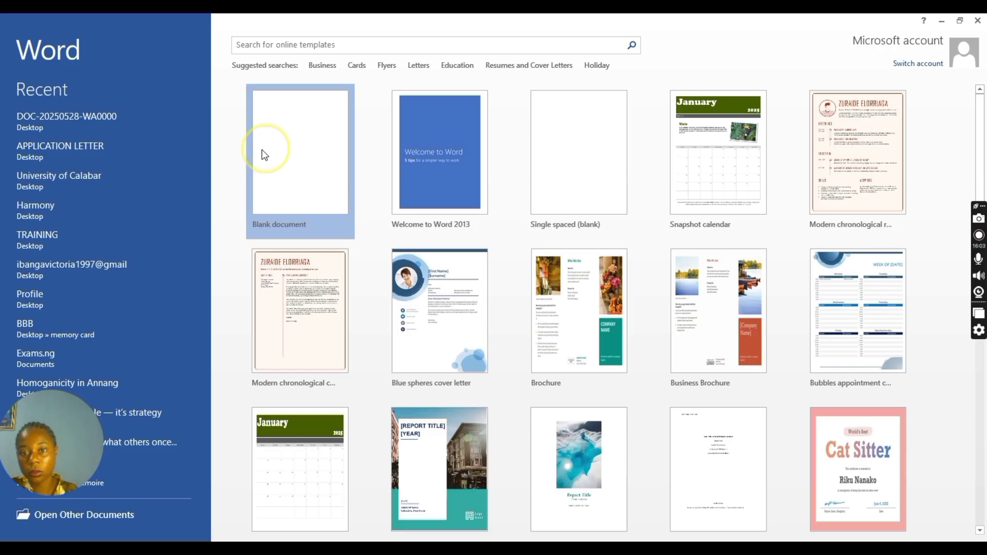
left_click(260, 154)
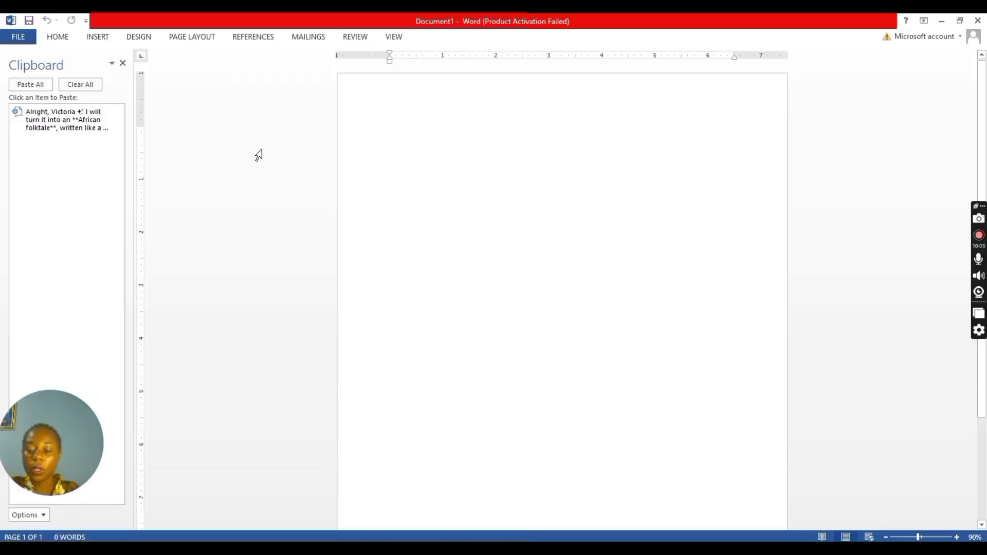
key("ctrl+v")
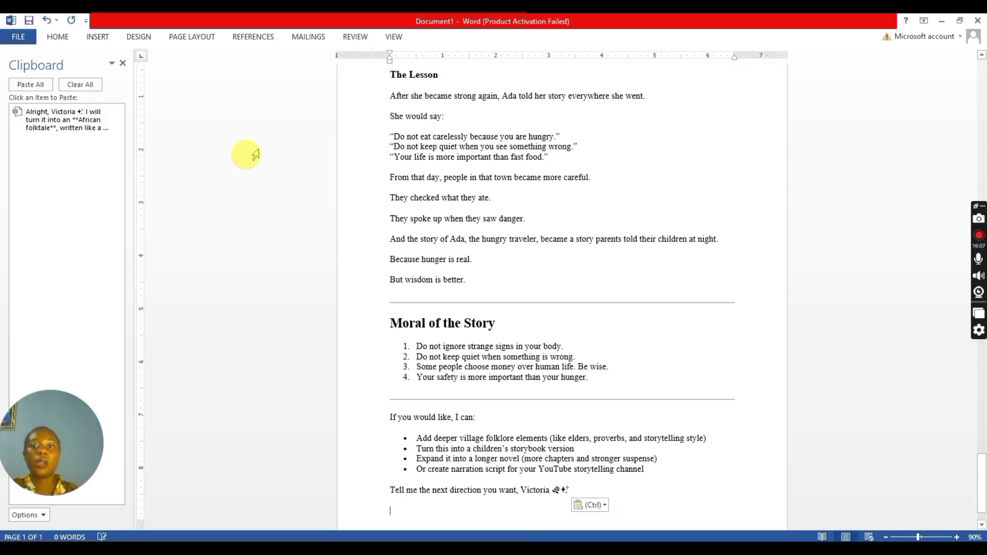
- Review the pasted folktale from Chapter Five back up to the title and the introductory paragraph before Chapter One
scroll(553, 190, "up", 5)
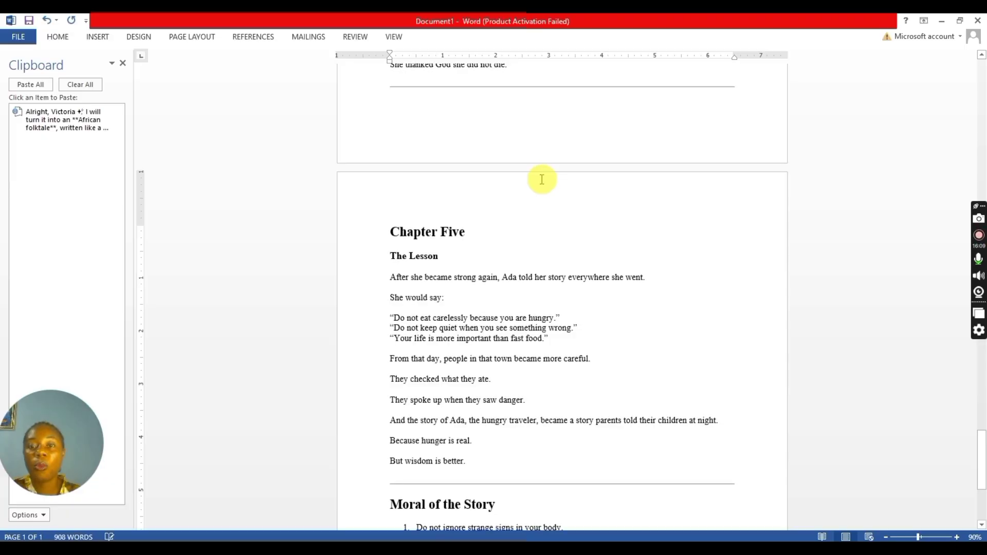
scroll(542, 180, "up", 4)
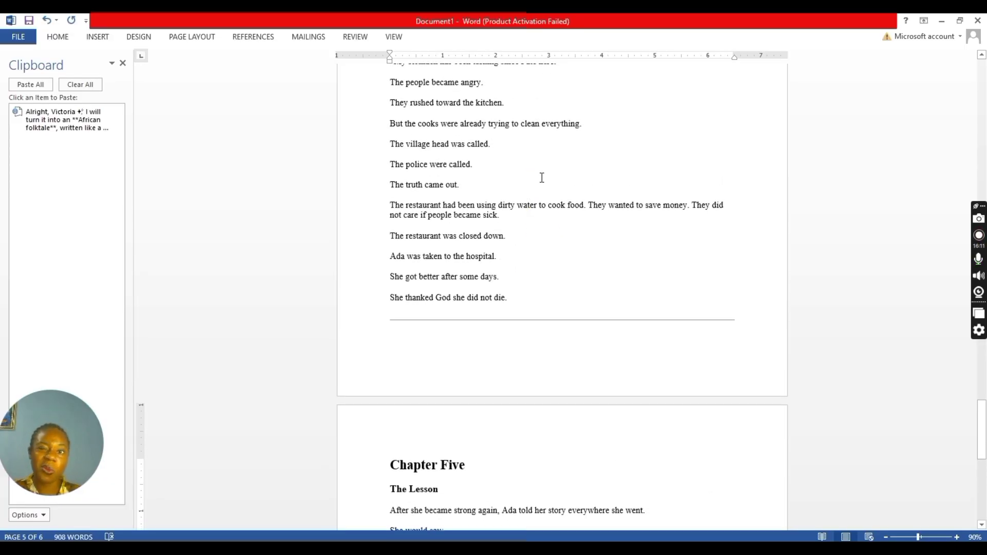
scroll(542, 178, "up", 10)
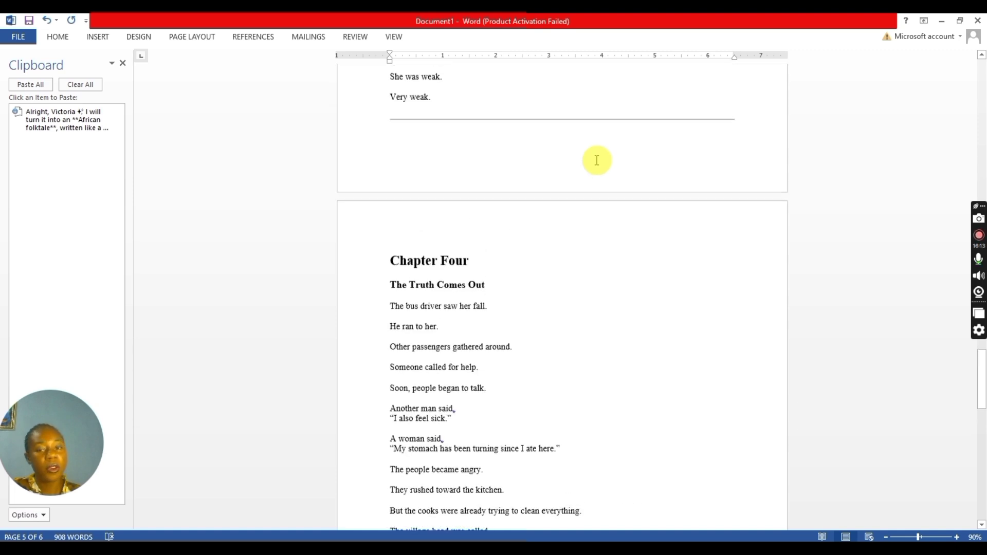
scroll(502, 127, "up", 3)
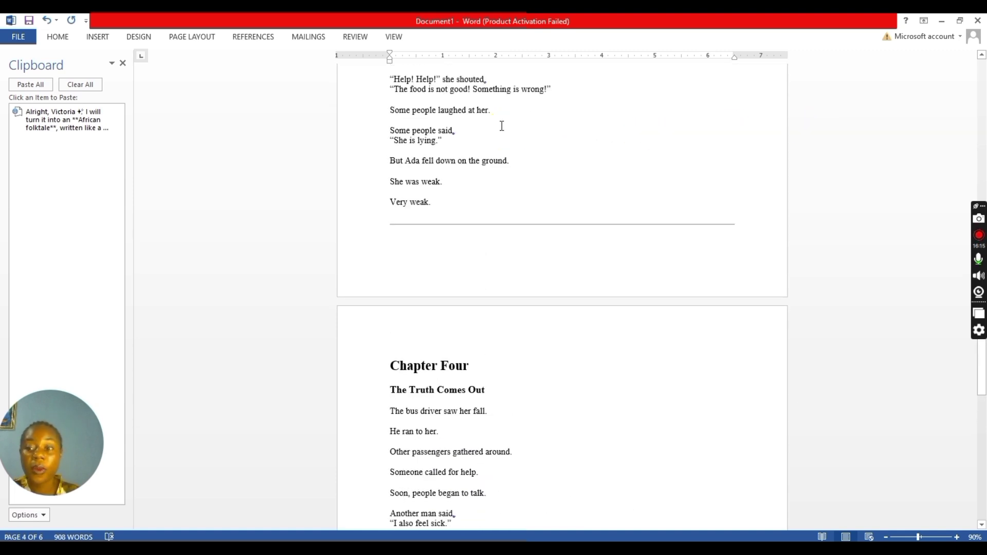
scroll(501, 126, "up", 2)
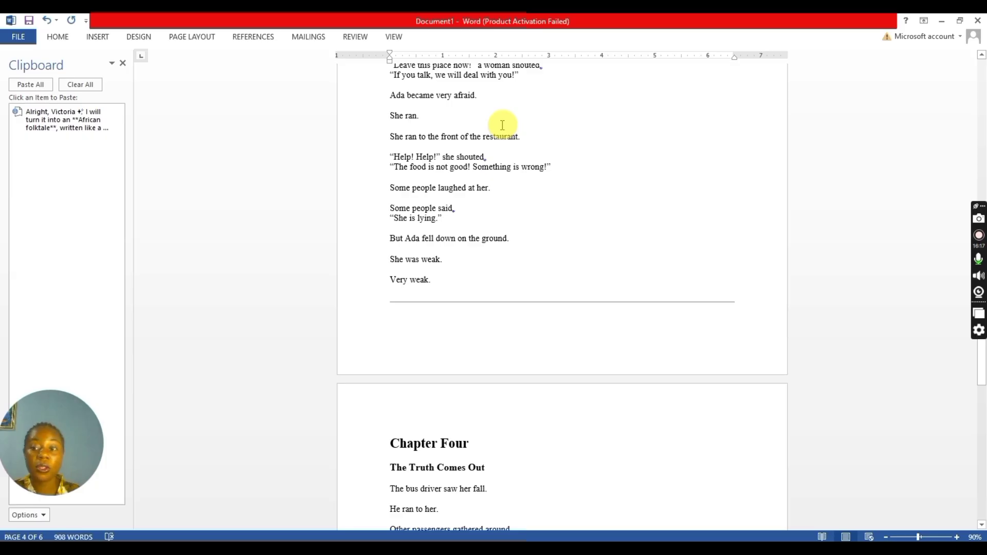
scroll(502, 125, "up", 3)
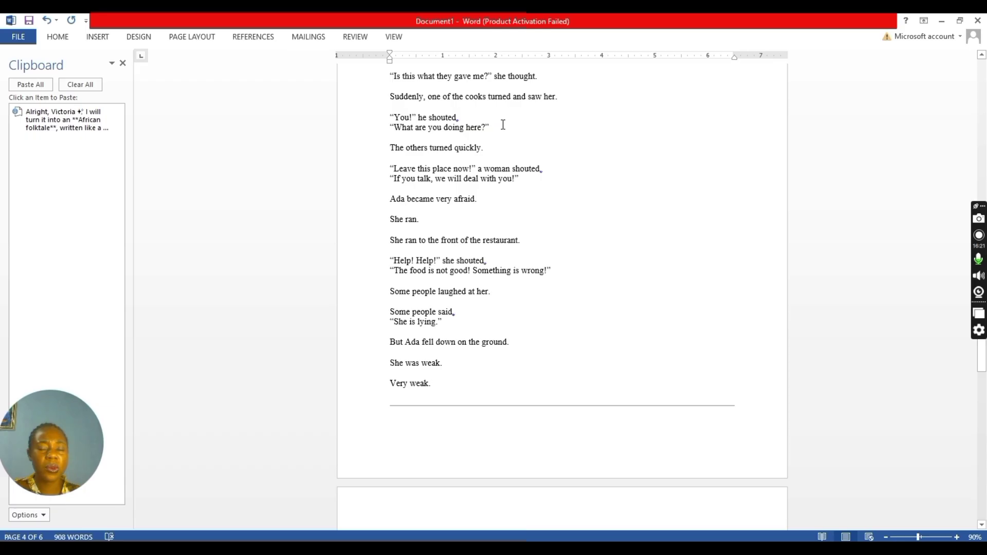
left_click(502, 125)
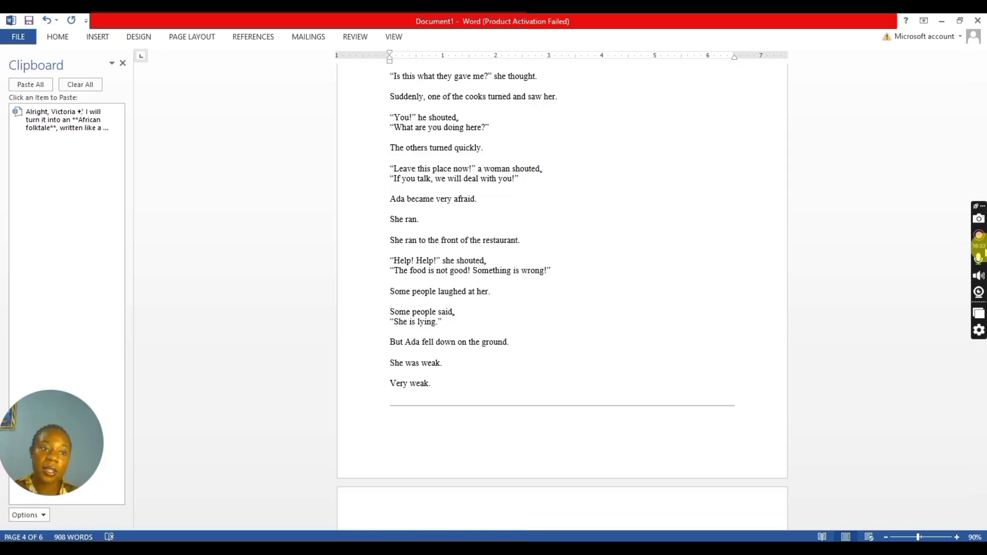
scroll(529, 160, "up", 5)
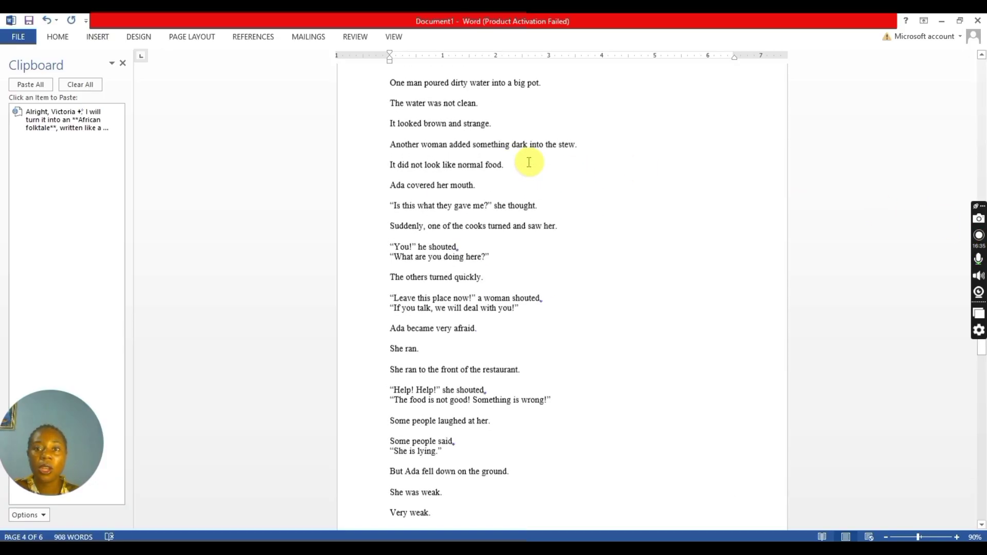
scroll(527, 159, "up", 10)
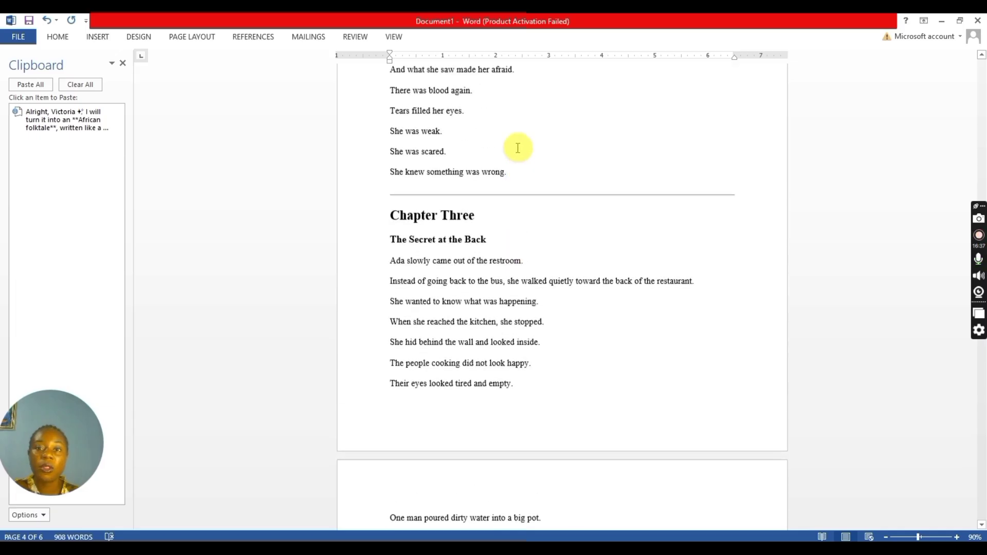
scroll(517, 148, "down", 3)
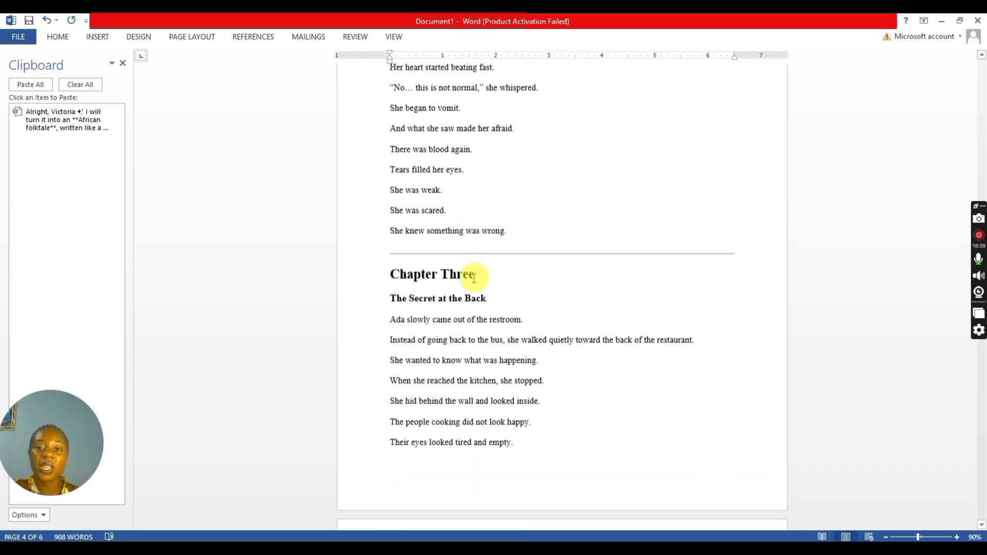
scroll(463, 247, "up", 14)
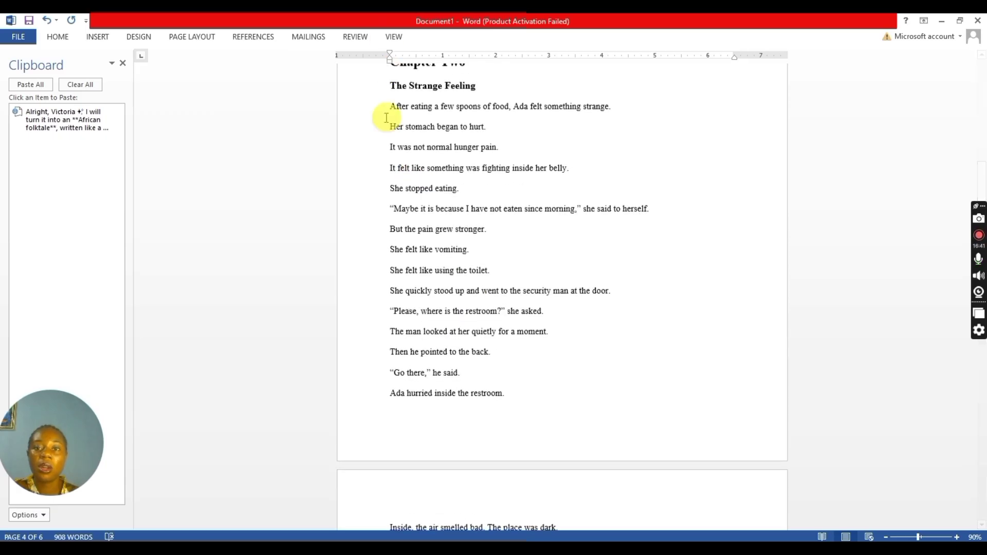
scroll(396, 159, "up", 11)
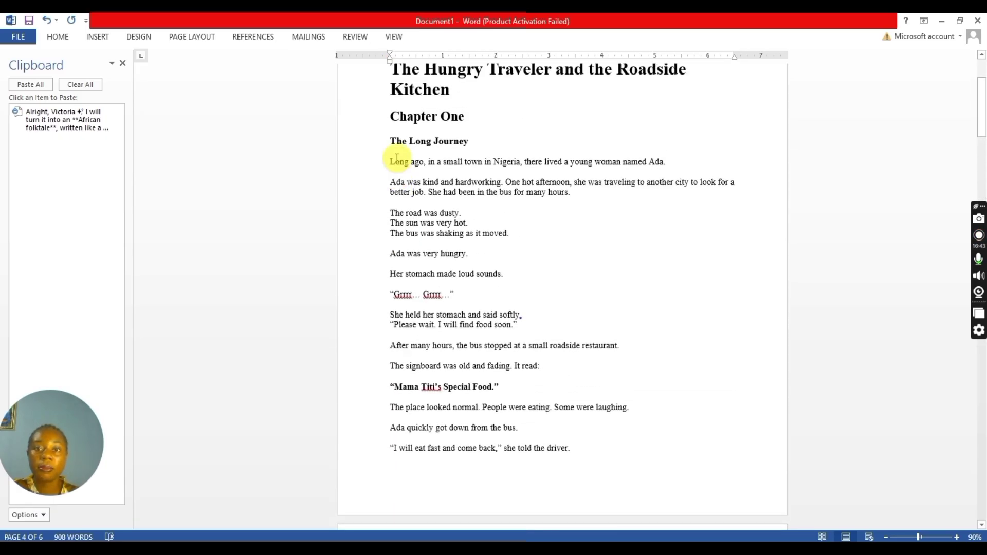
left_click(424, 240)
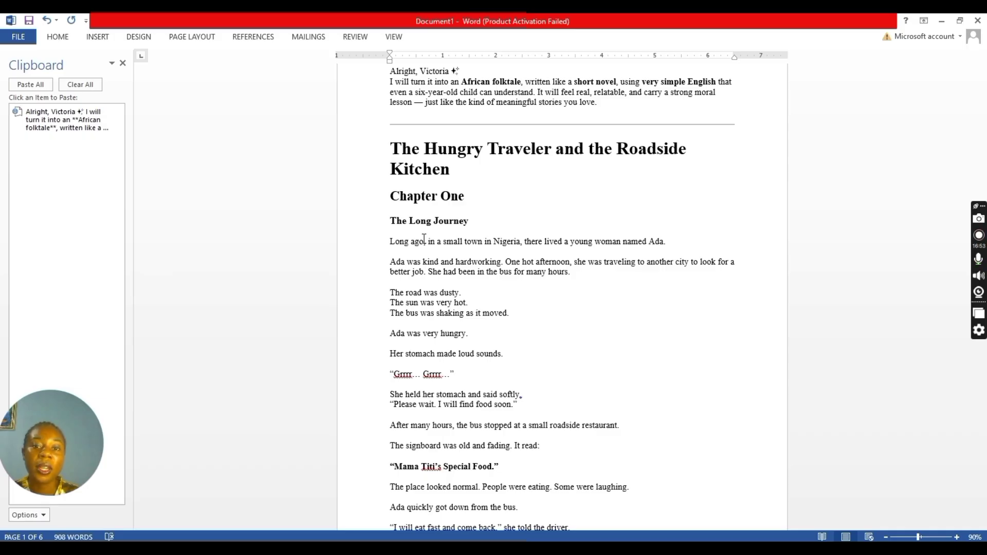
left_click(423, 238)
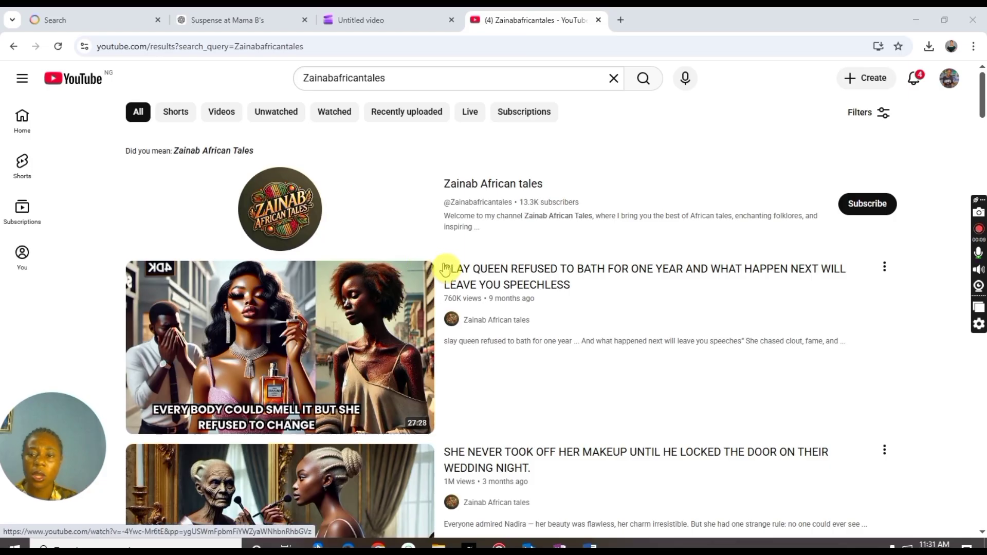
- On YouTube, browse the Zainabafricantales results and open "SHE NEVER TOOK OFF HER MAKEUP UNTIL HE LOCKED THE DOOR ON THEIR WEDDING NIGHT."
scroll(443, 266, "down", 3)
scroll(441, 257, "up", 3)
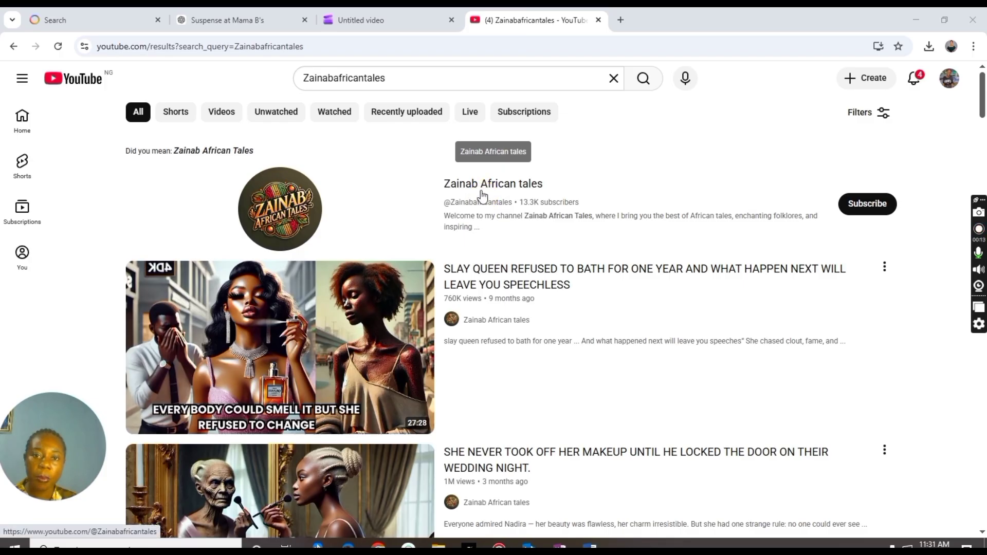
scroll(501, 304, "down", 2)
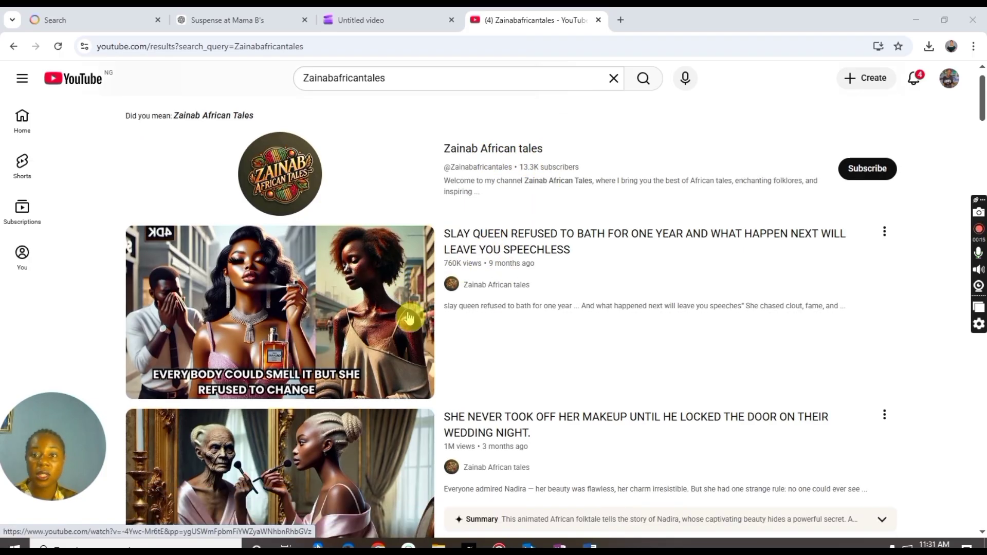
scroll(440, 380, "down", 3)
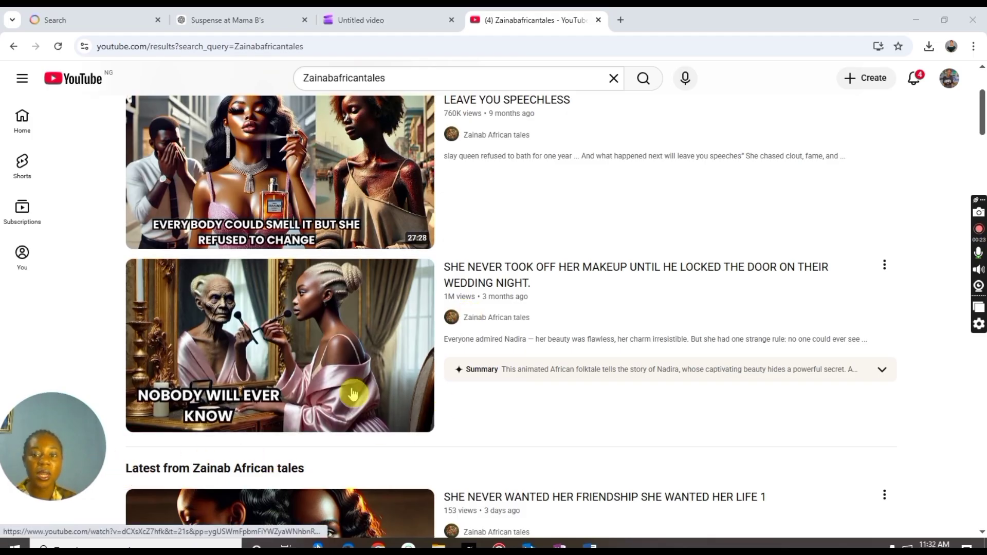
left_click(246, 361)
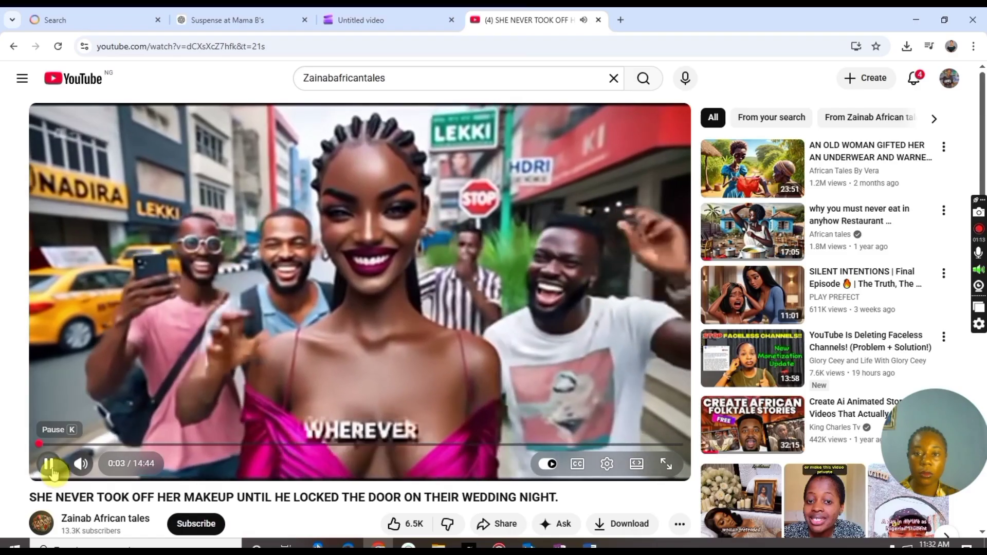
- Pause the video a few seconds into its opening and examine the description below it
left_click(50, 464)
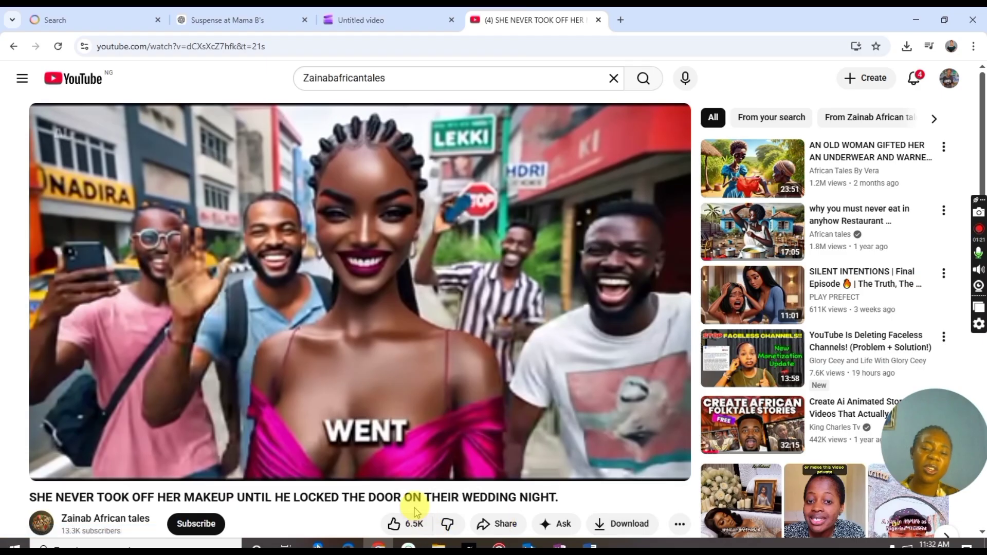
scroll(416, 513, "down", 3)
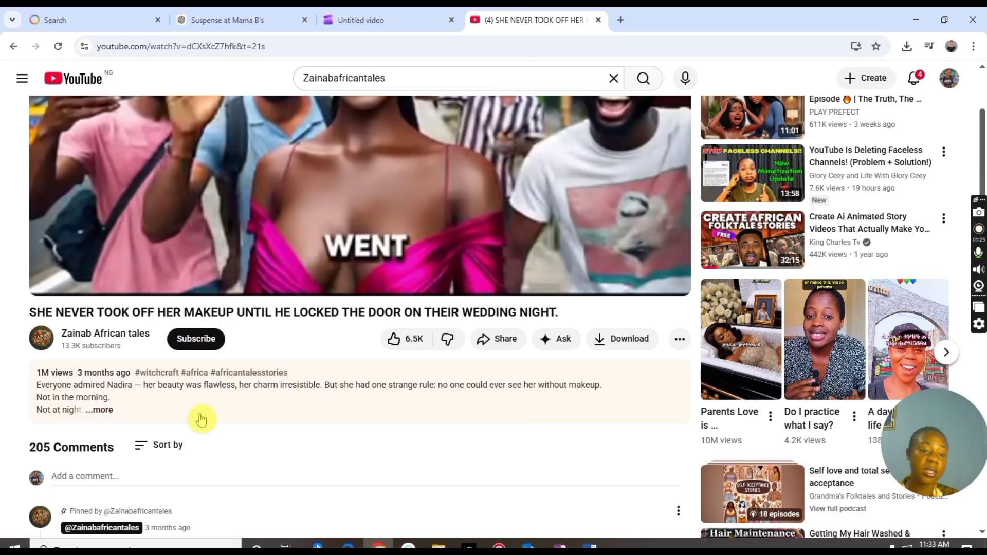
left_click(276, 406)
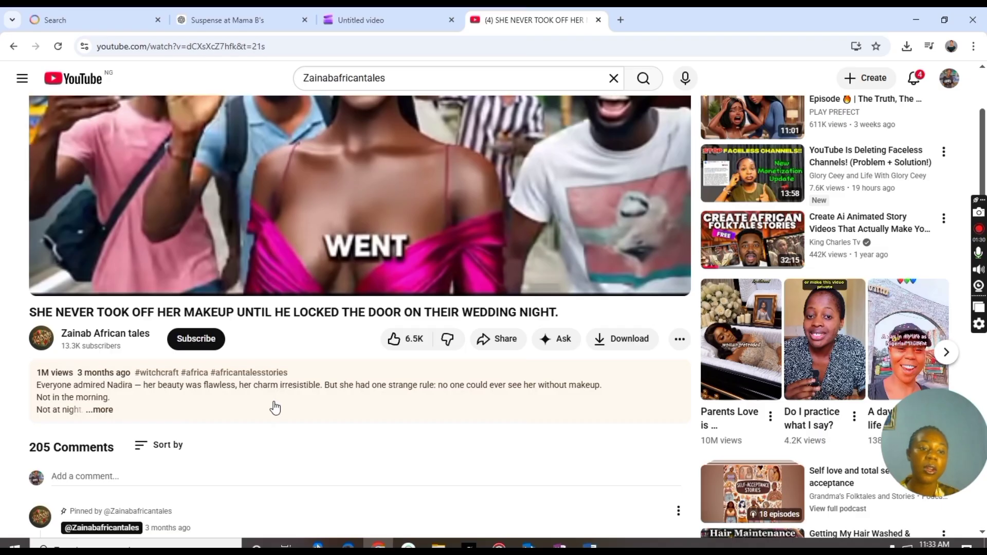
- Switch to the ChatGPT story chat, dictate a request for visual prompts based on the story and send it
left_click(241, 395)
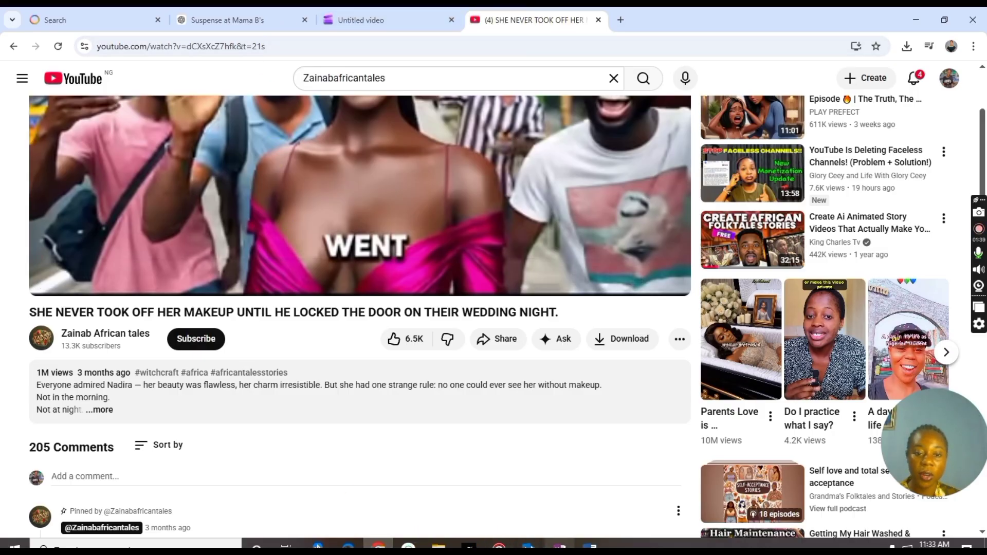
left_click(590, 546)
scroll(520, 175, "down", 6)
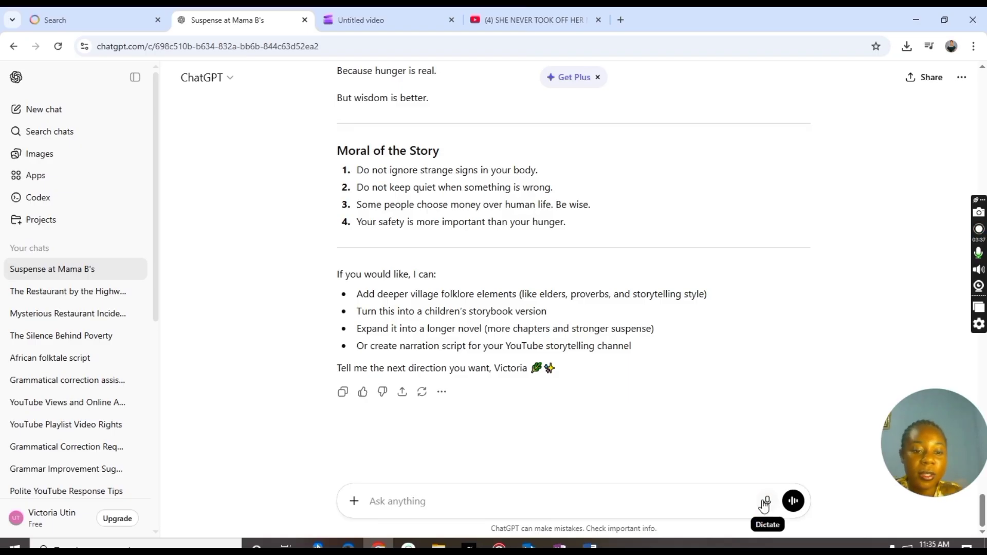
left_click(764, 506)
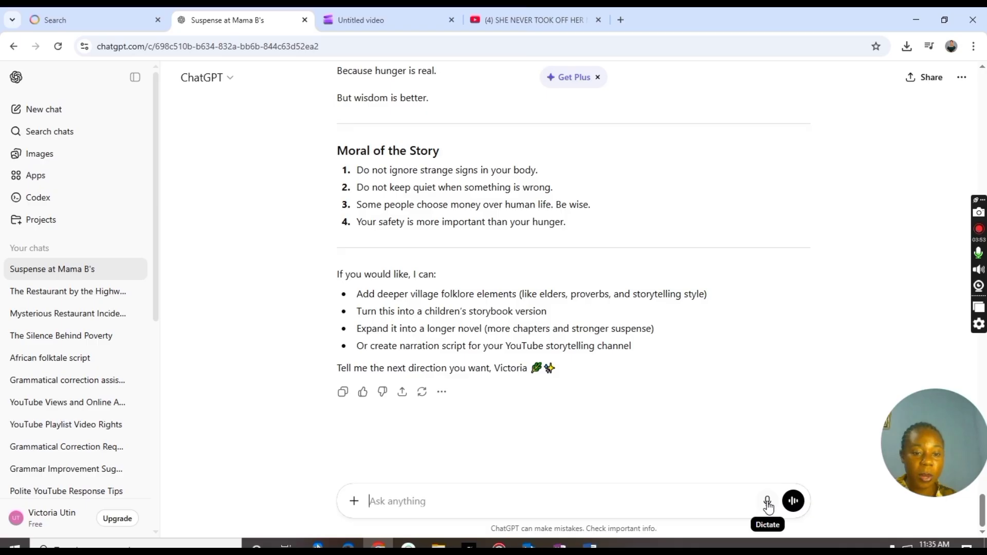
left_click(769, 504)
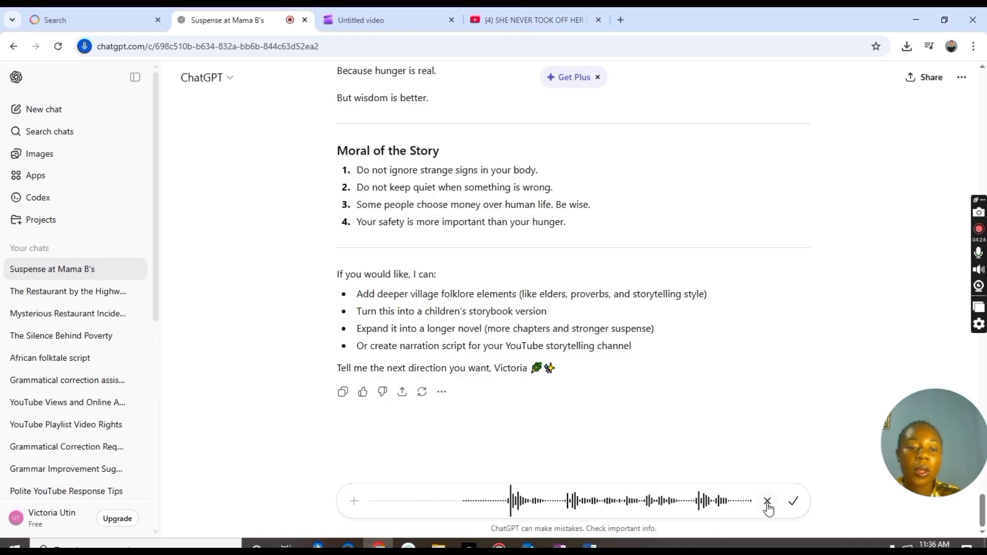
left_click(797, 503)
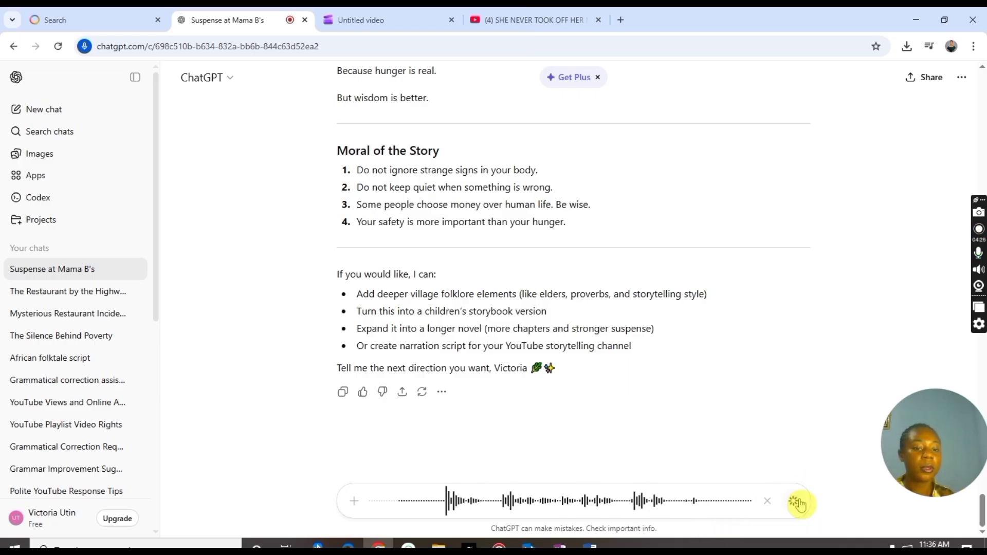
left_click(795, 503)
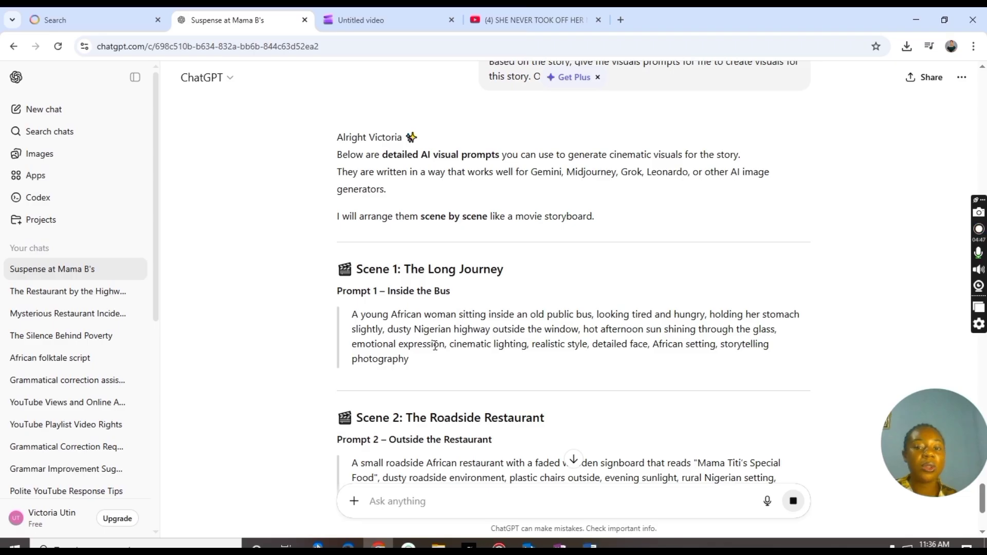
left_click(436, 346)
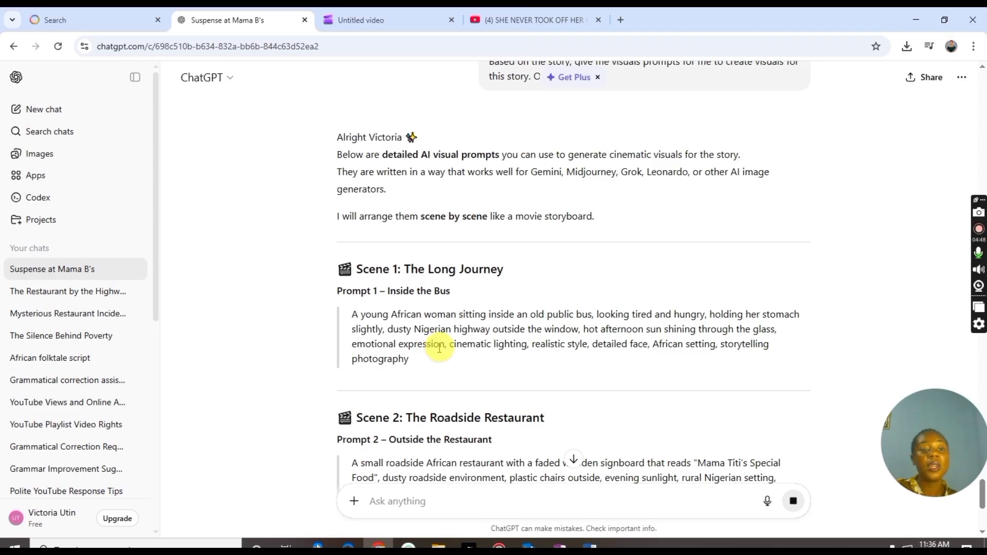
left_click(439, 350)
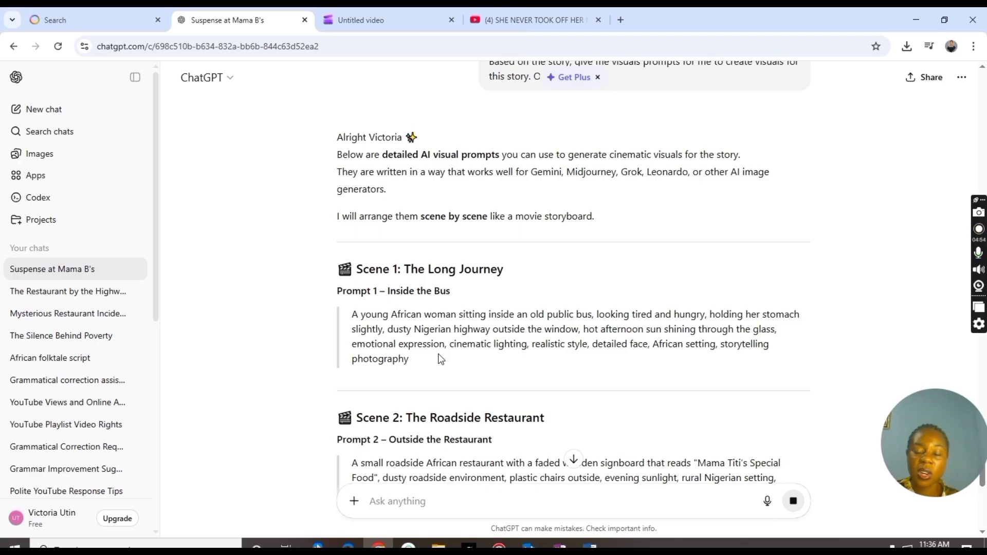
left_click(462, 330)
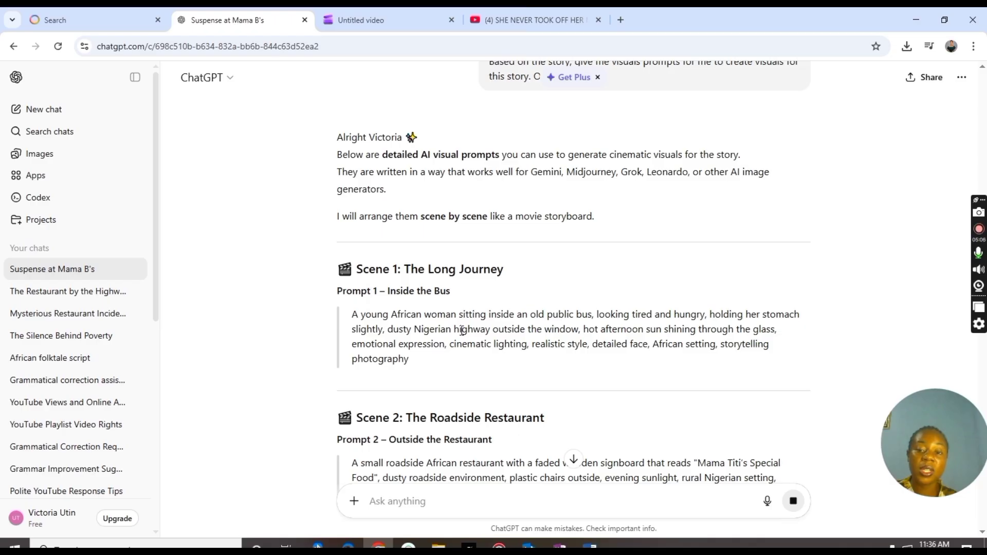
left_click(462, 330)
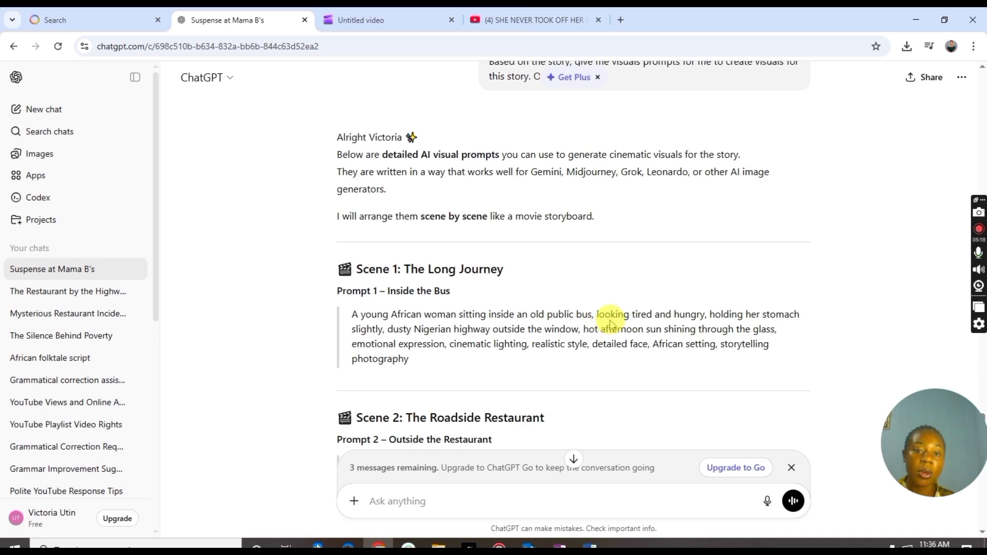
- Copy the full text of Scene 1's "Prompt 1 – Inside the Bus" from the ChatGPT reply
scroll(544, 341, "down", 2)
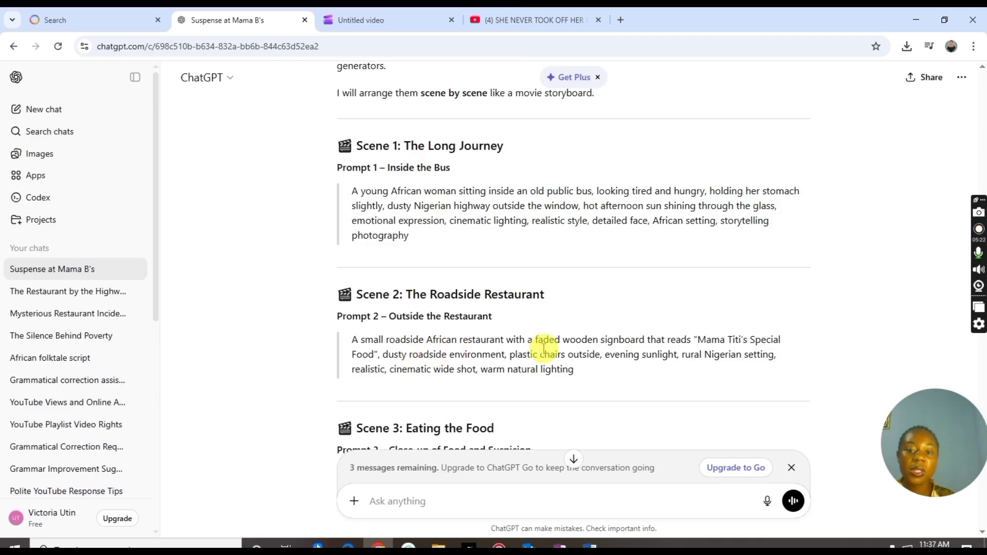
scroll(489, 331, "up", 2)
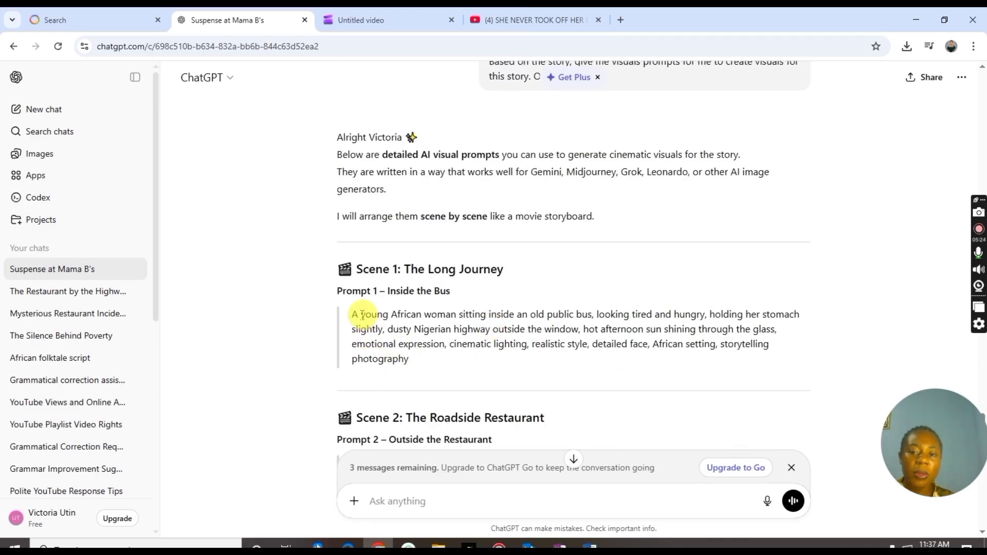
left_click_drag(353, 314, 408, 369)
key("ctrl+c")
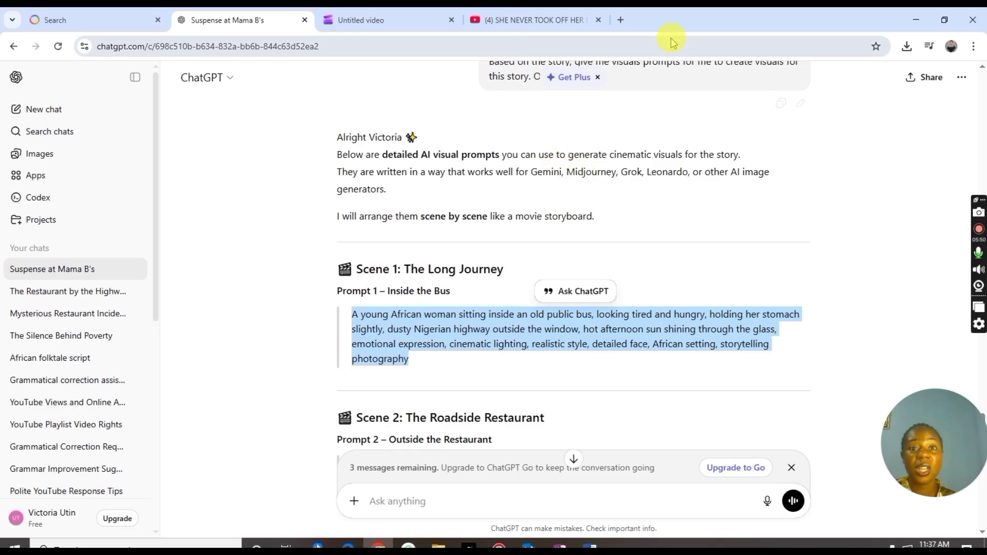
- Search the web for "Whisk" in a new browser tab and open the "Whisk - labs.google/fx" result
left_click(621, 21)
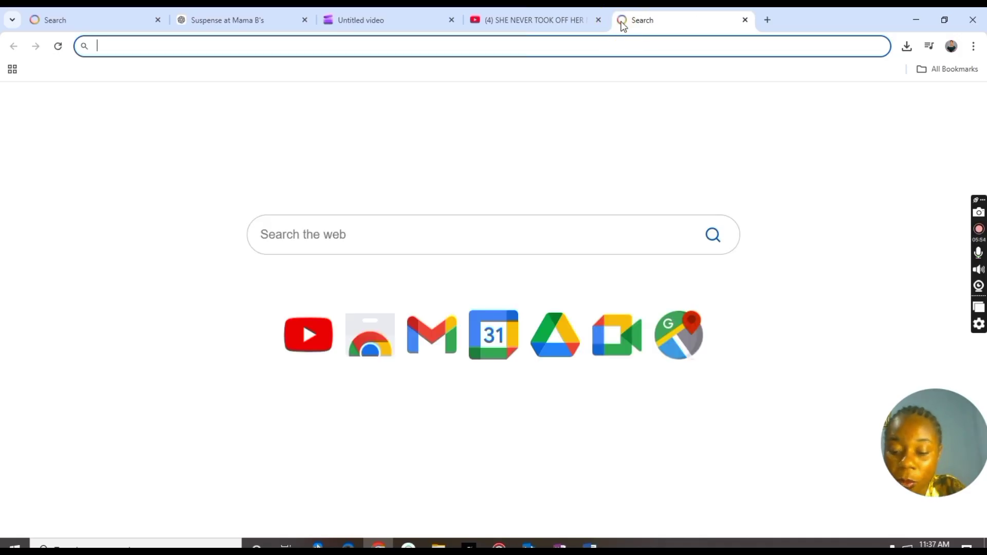
type("Whhisk")
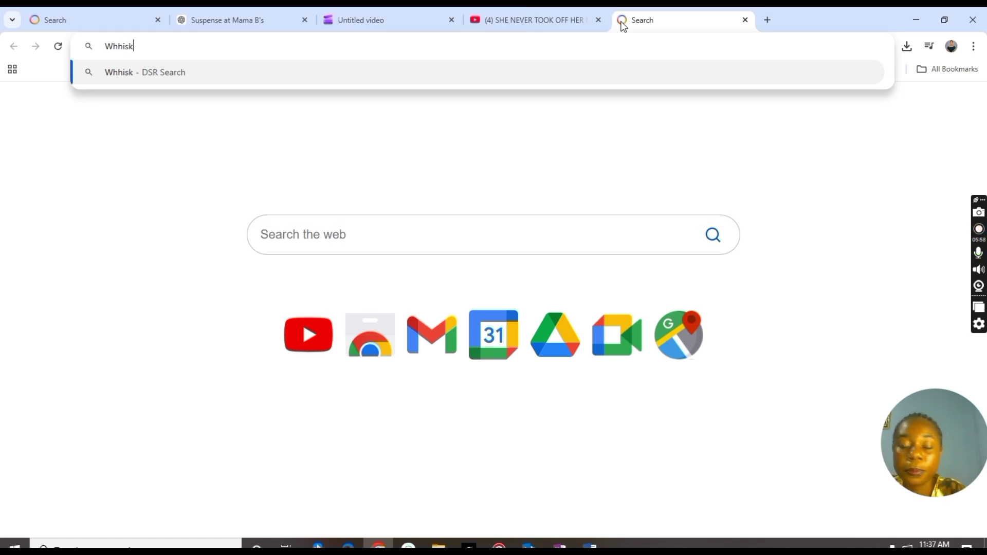
key("BackSpace")
key("BackSpace")
key("BackSpace")
key("BackSpace")
type("isk")
key("Return")
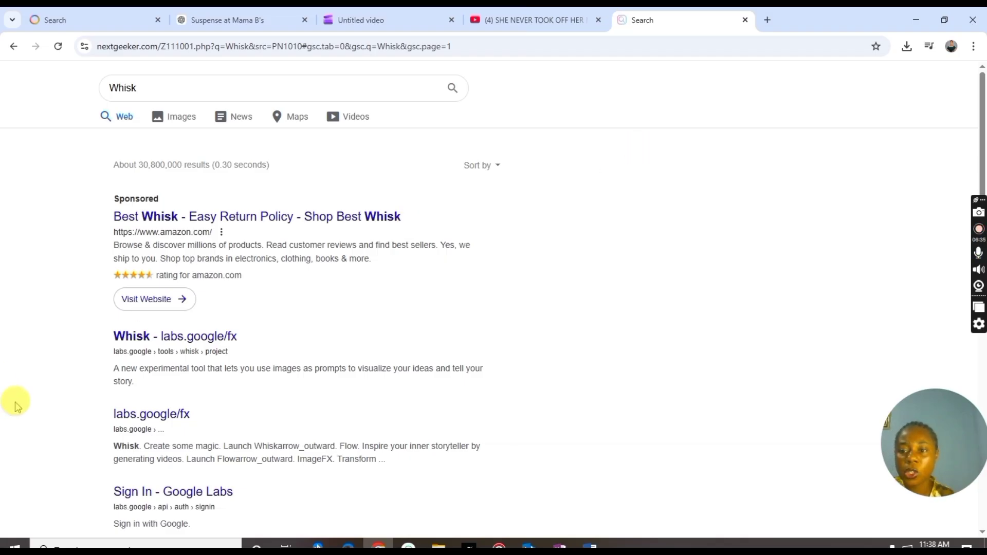
left_click(188, 342)
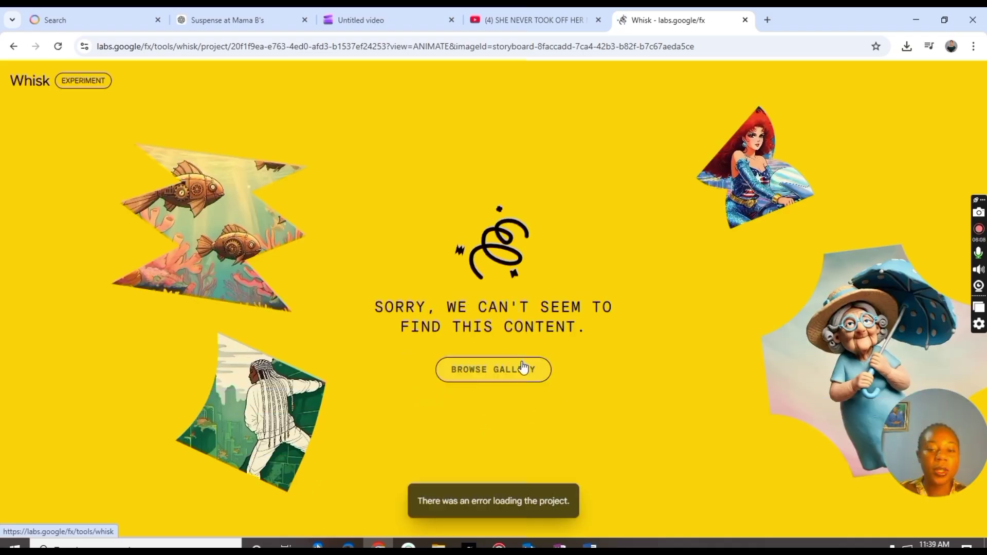
- Go from the missing-project page to the Whisk gallery, enter the tool and complete its welcome introduction
left_click(522, 364)
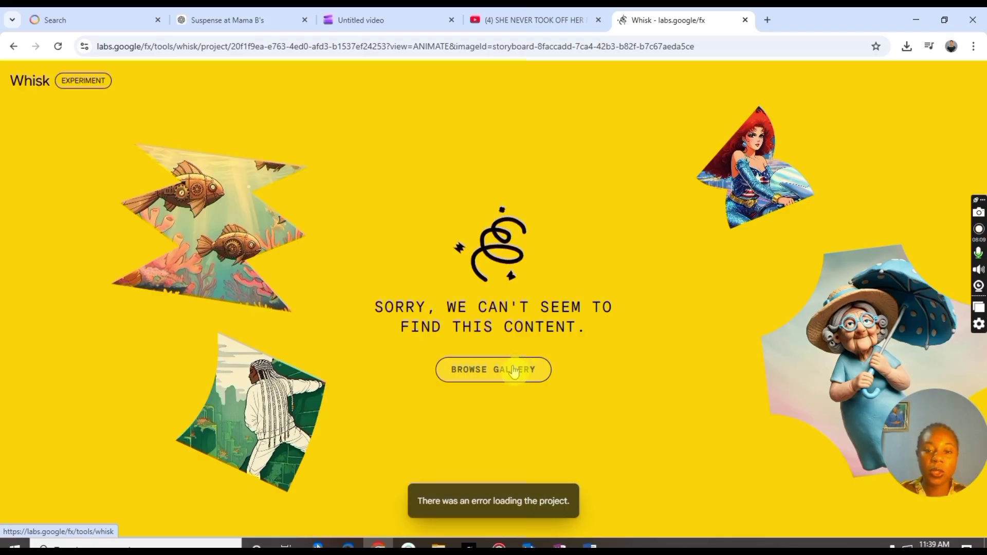
left_click(513, 368)
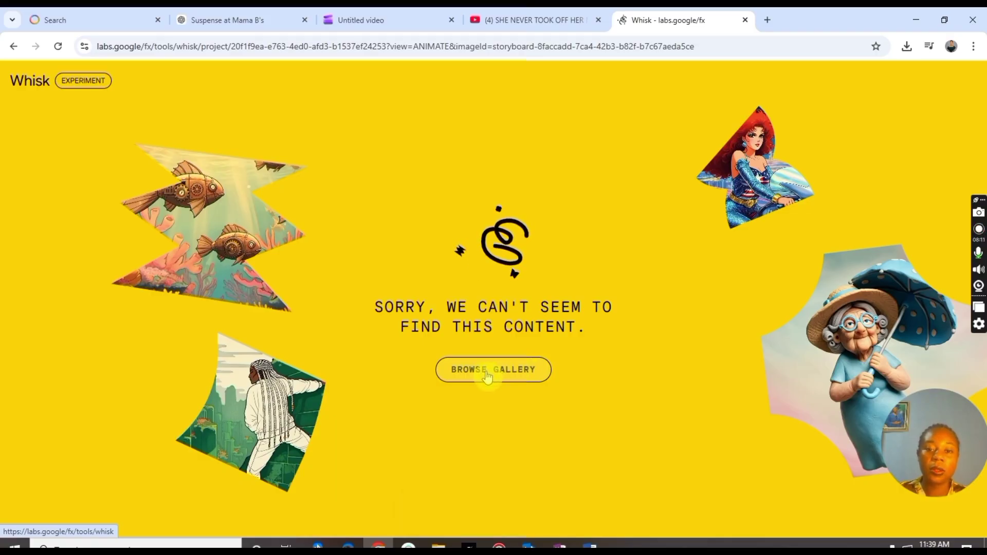
left_click(493, 378)
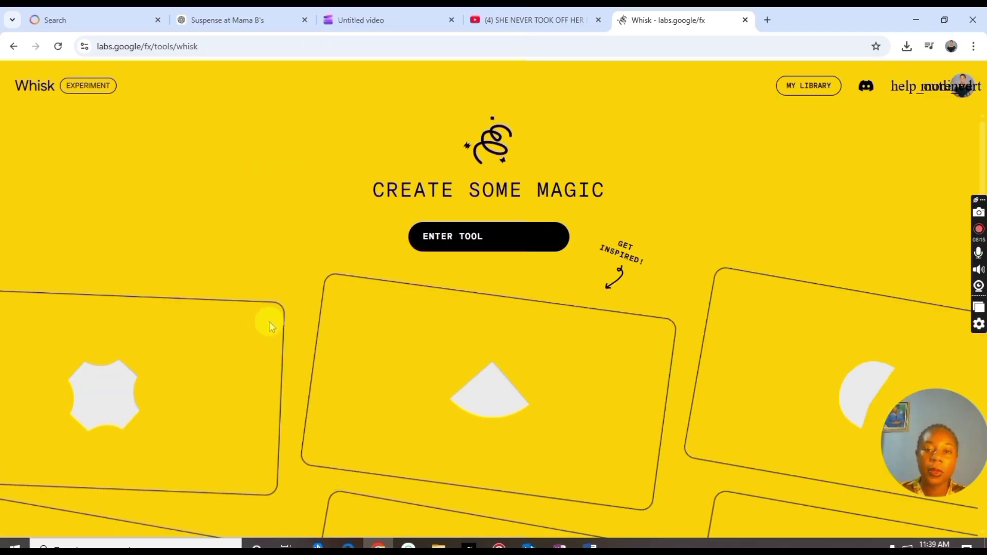
left_click(472, 245)
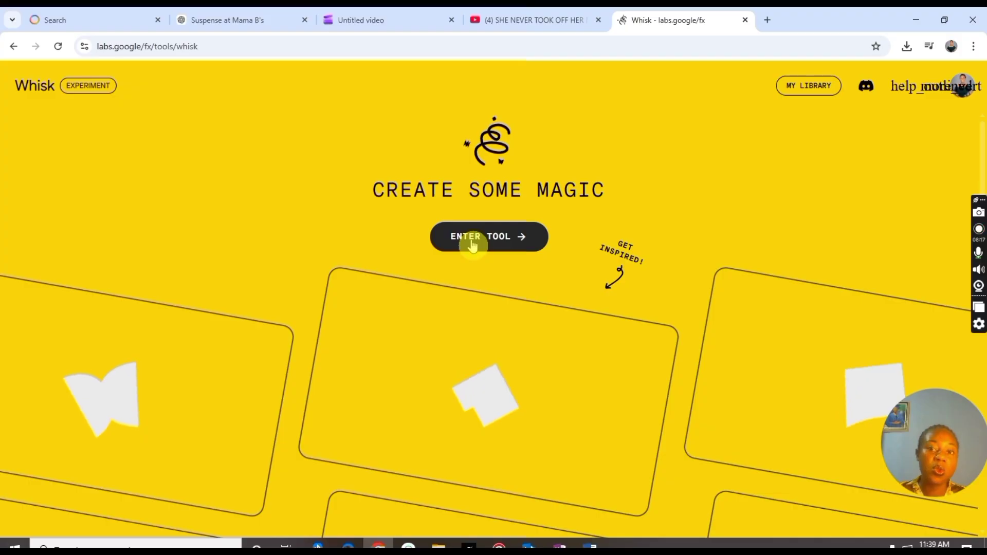
left_click(472, 245)
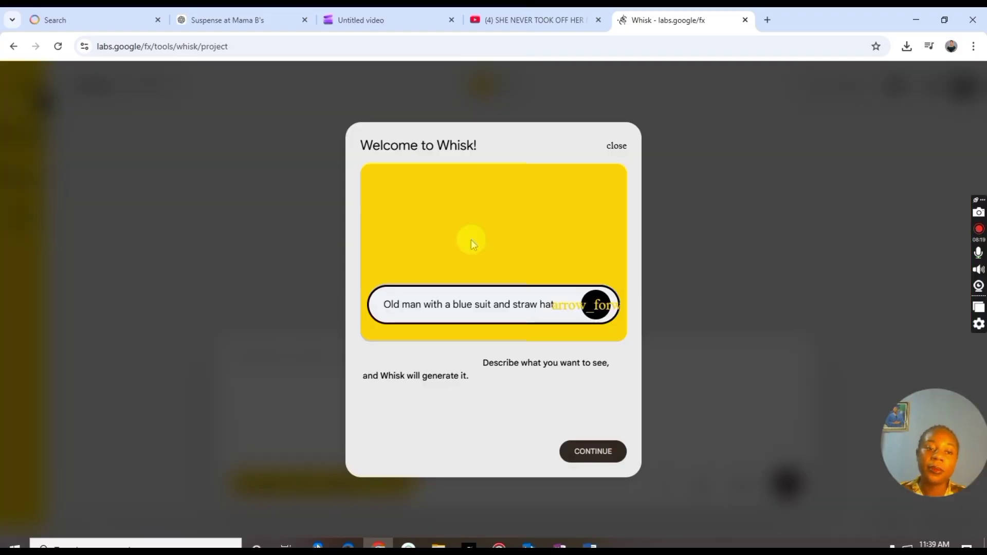
left_click(592, 453)
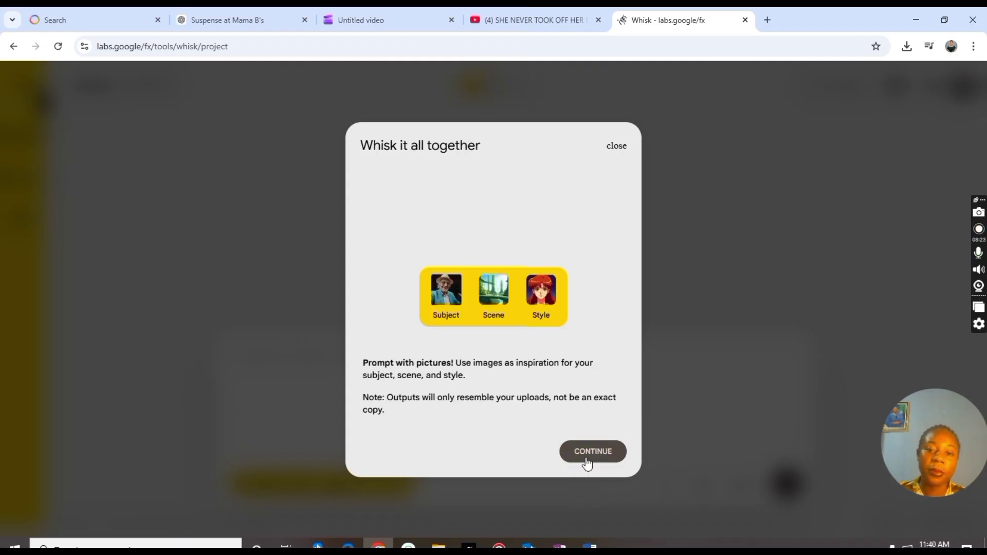
left_click(587, 462)
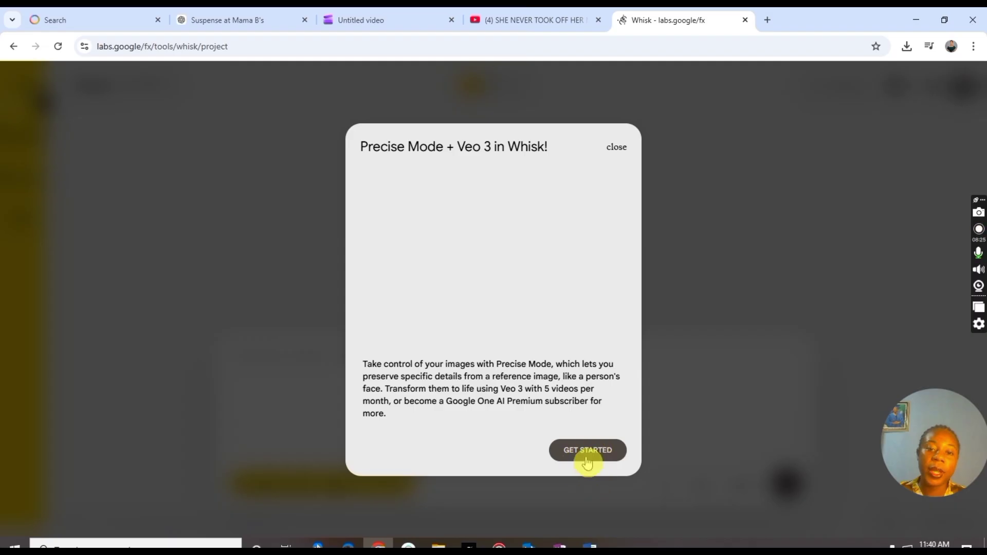
left_click(588, 462)
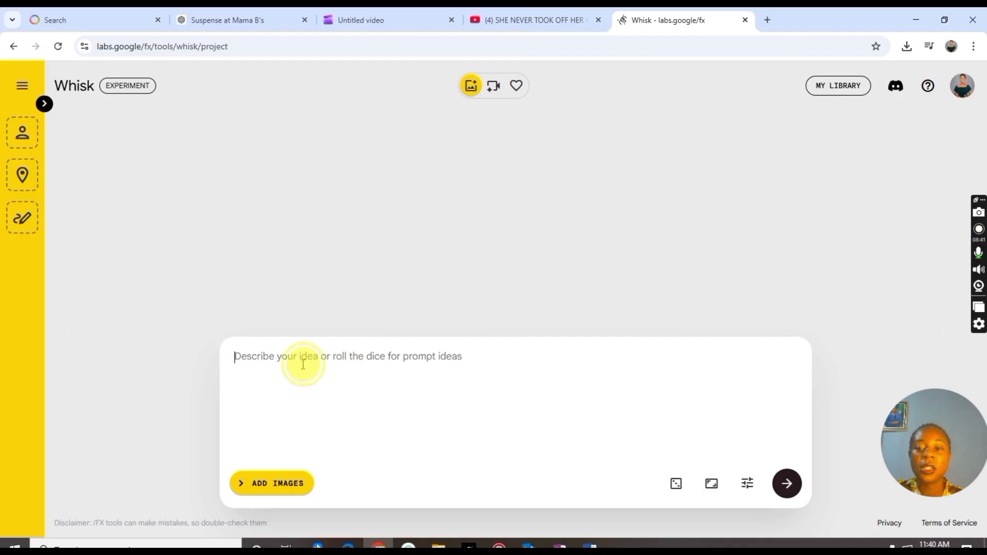
- Paste the copied bus-scene prompt into Whisk's idea box and generate images from it
key("ctrl+v")
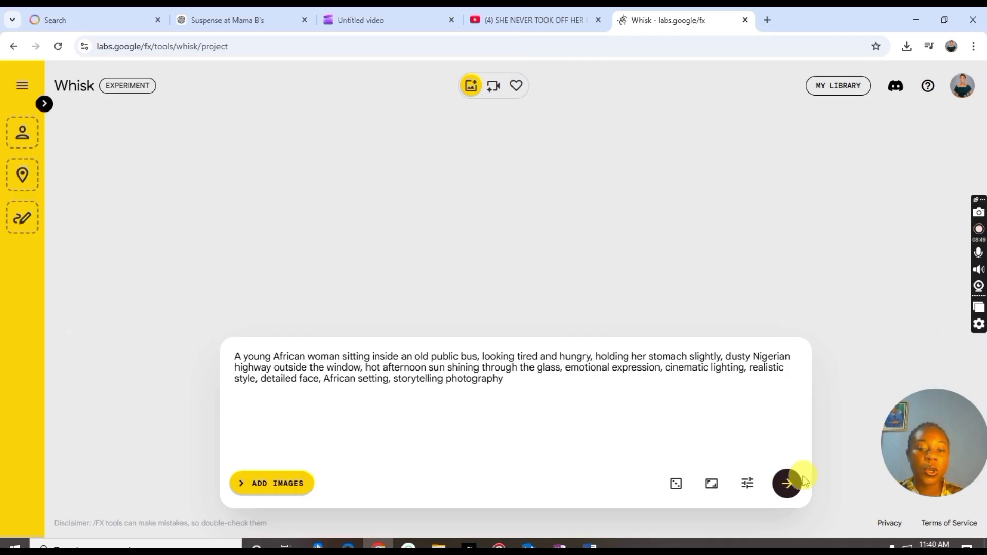
left_click(788, 484)
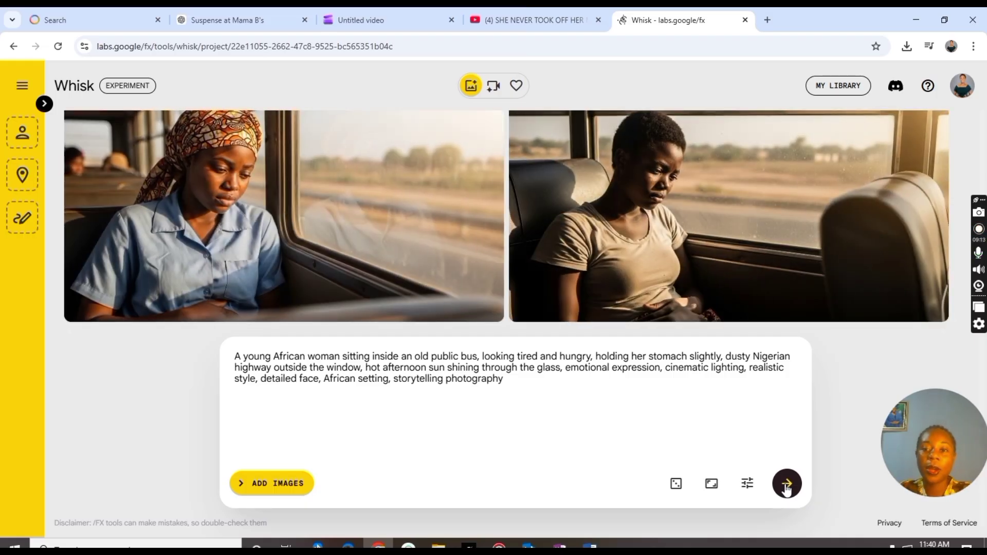
left_click(787, 486)
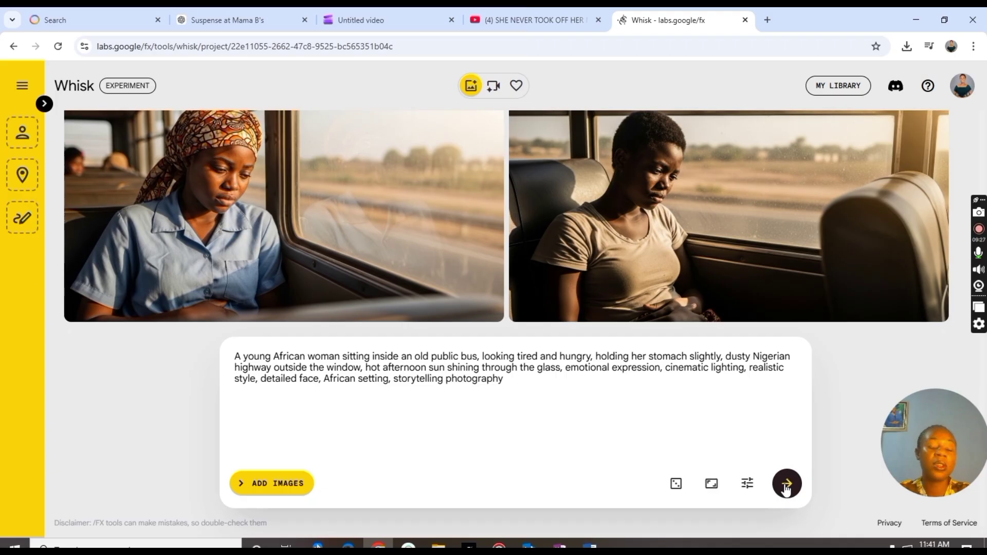
- Save the generated image of the woman in a headscarf to the Desktop as a JPEG under its suggested name
mouse_move(211, 147)
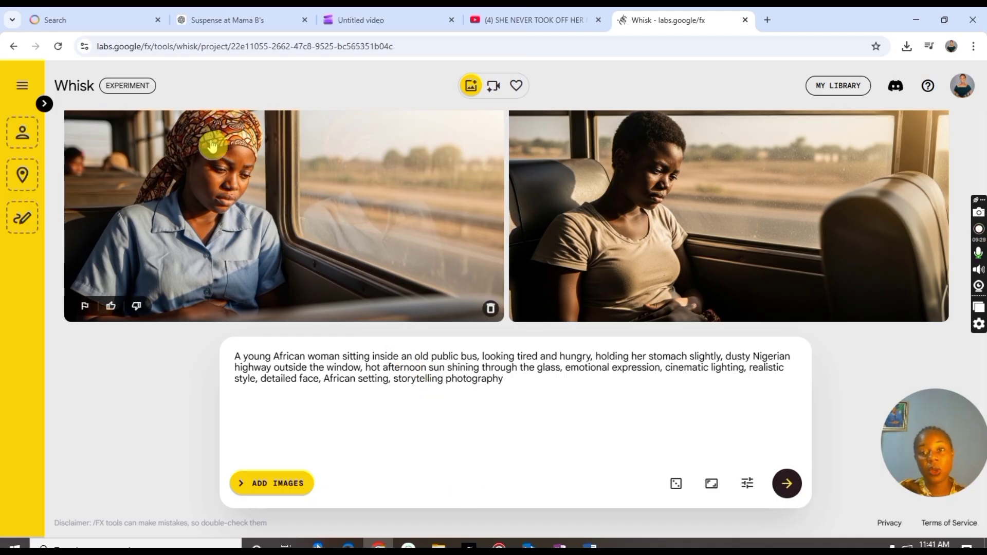
right_click(393, 172)
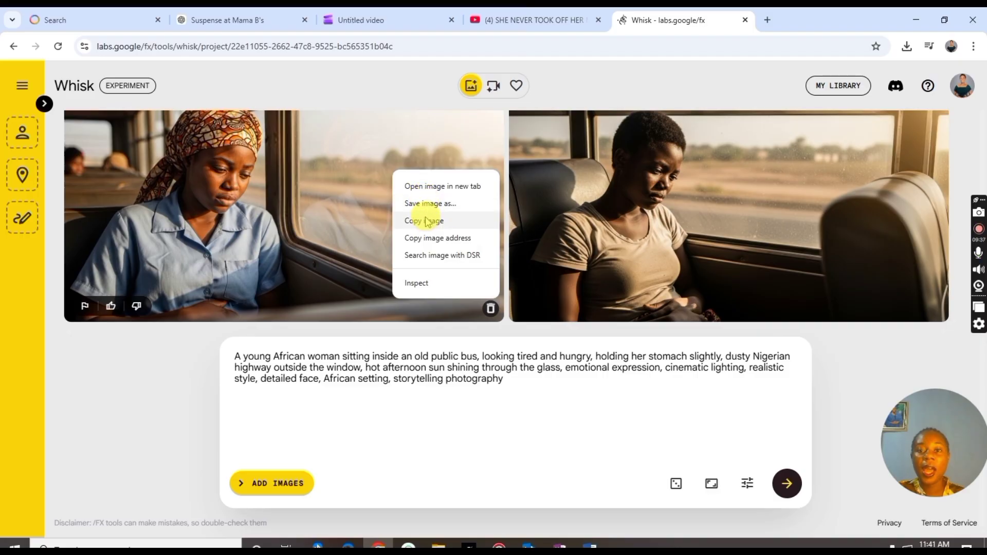
left_click(429, 209)
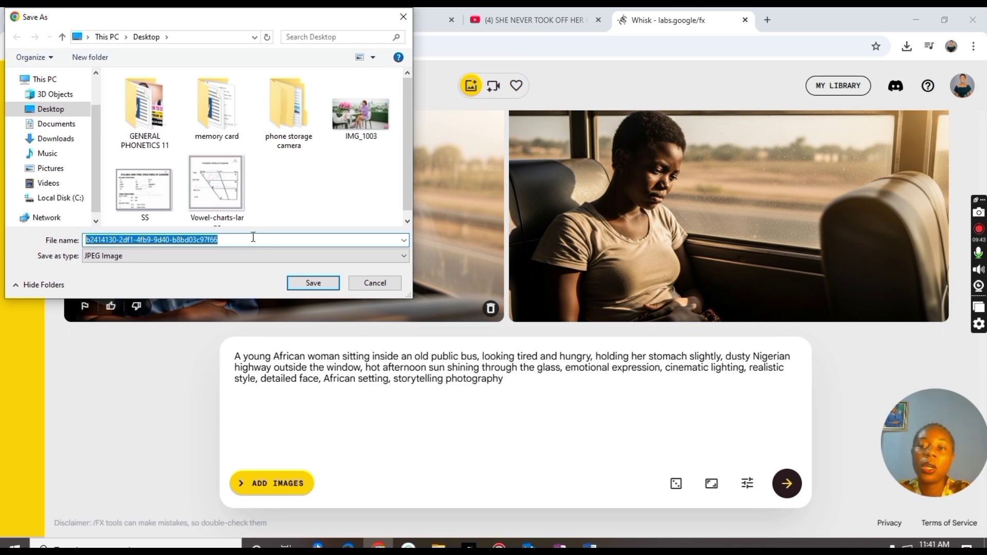
left_click(310, 284)
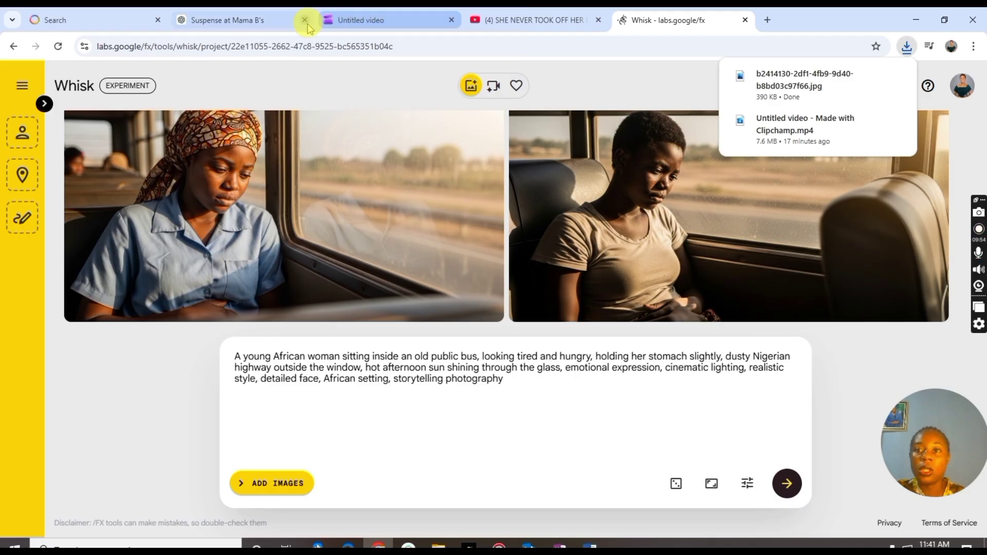
- Return to the ChatGPT conversation and copy the text of Prompt 2, Outside the Restaurant, under Scene 2
left_click(256, 21)
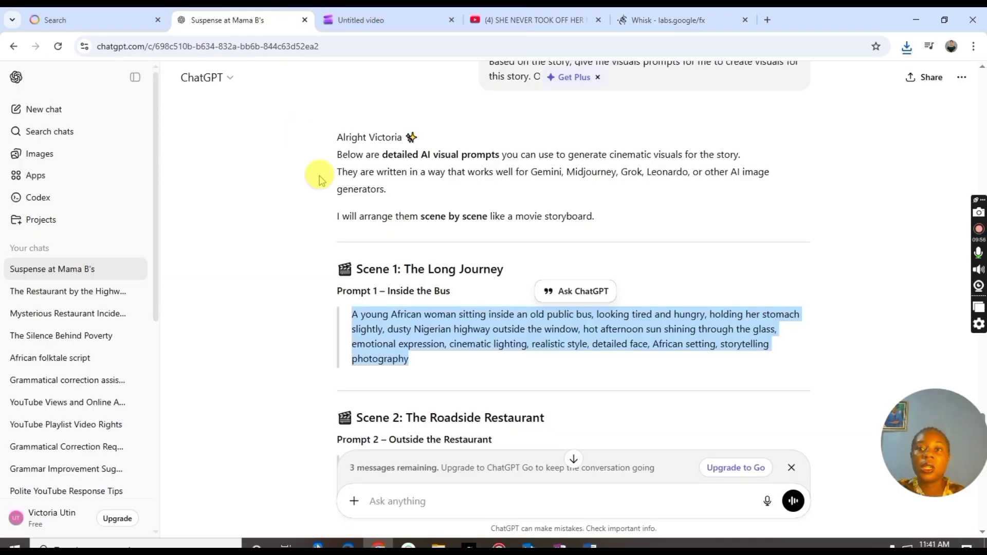
scroll(383, 404, "down", 1)
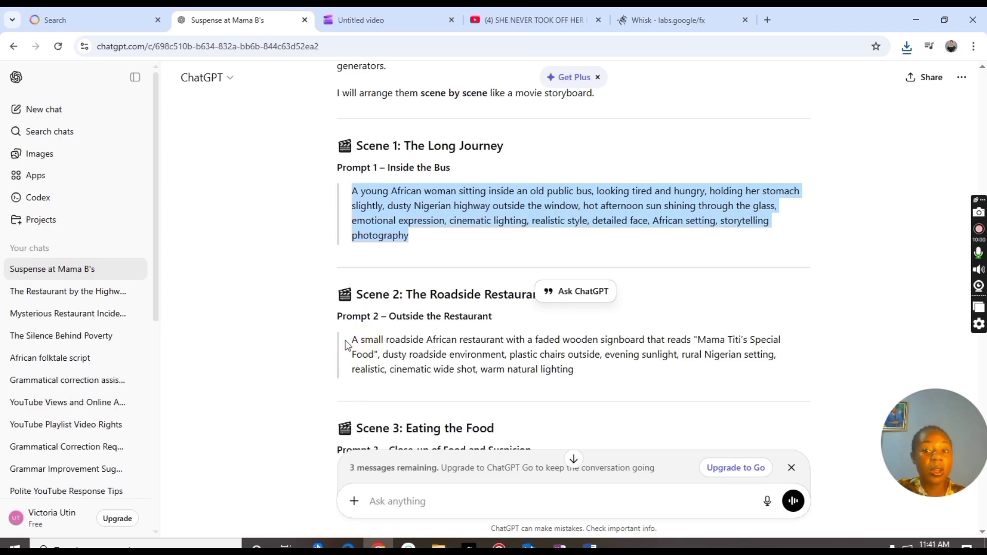
left_click_drag(352, 339, 662, 375)
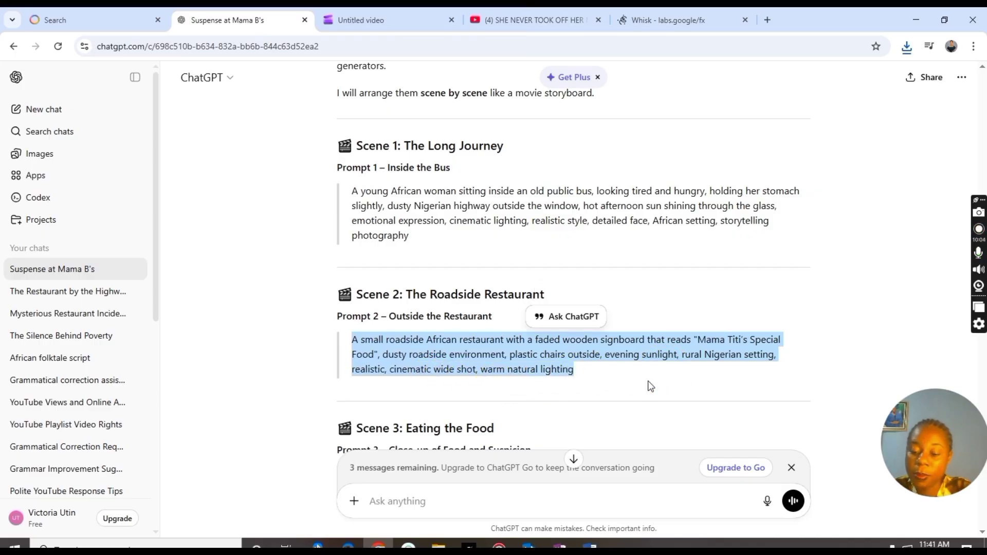
key("ctrl+c")
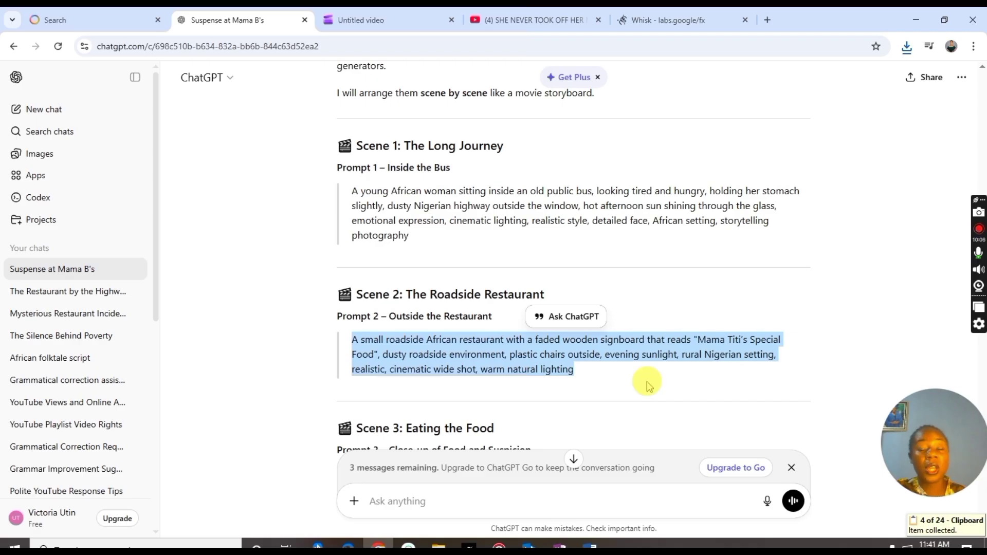
- Switch to Grok, open Imagine and paste the copied roadside-restaurant prompt into its prompt box
left_click(767, 23)
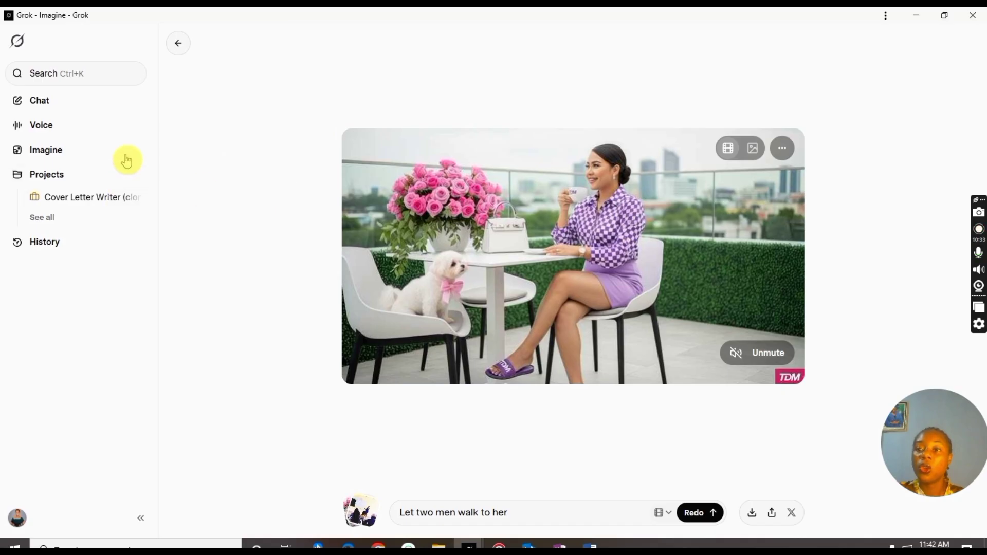
left_click(63, 159)
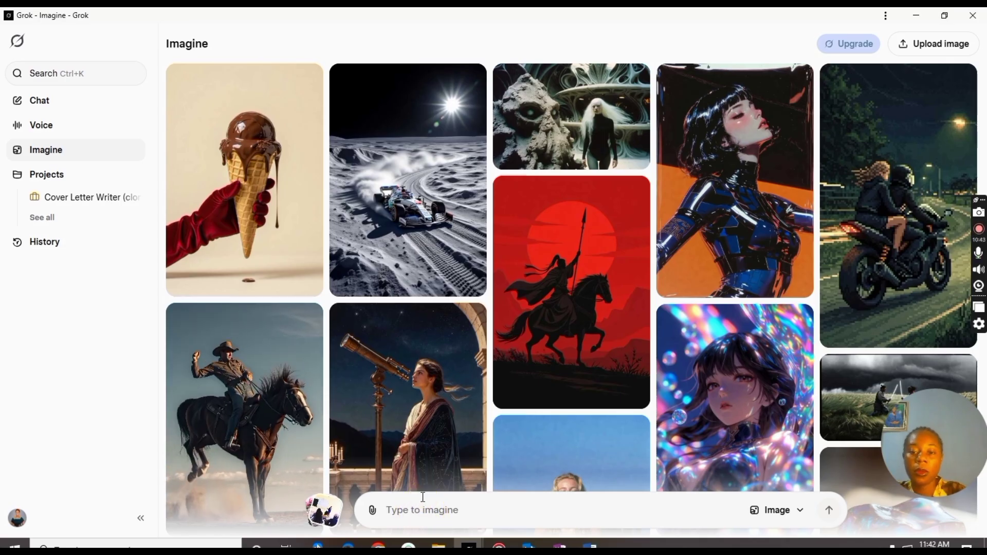
key("ctrl+v")
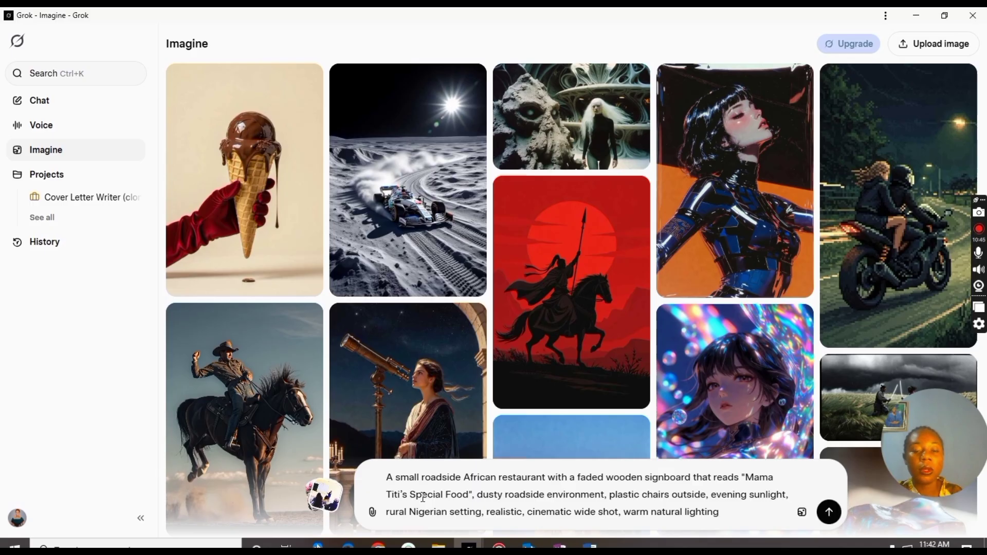
left_click(632, 524)
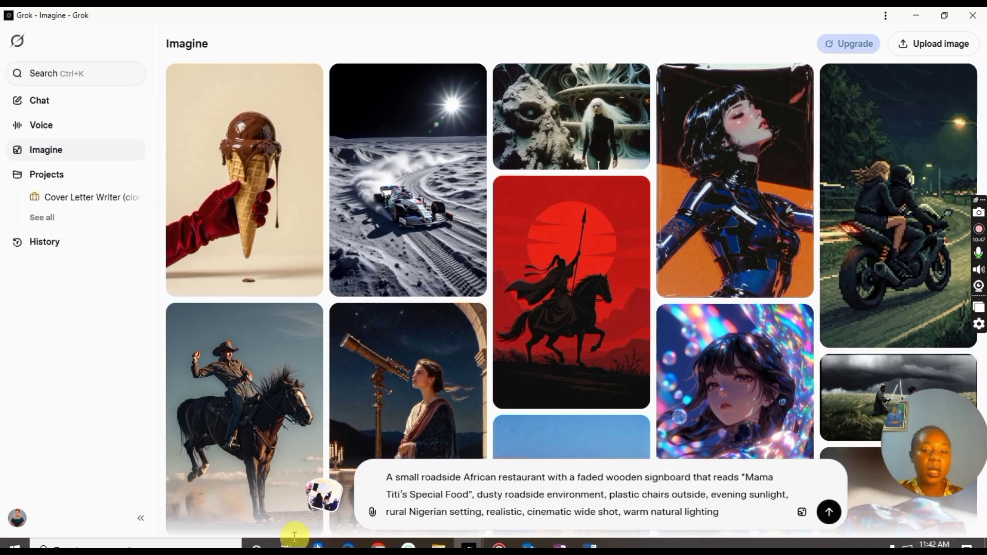
- Review the video and aspect-ratio options, keep the wide landscape format, and generate images from the roadside-restaurant prompt
left_click(804, 513)
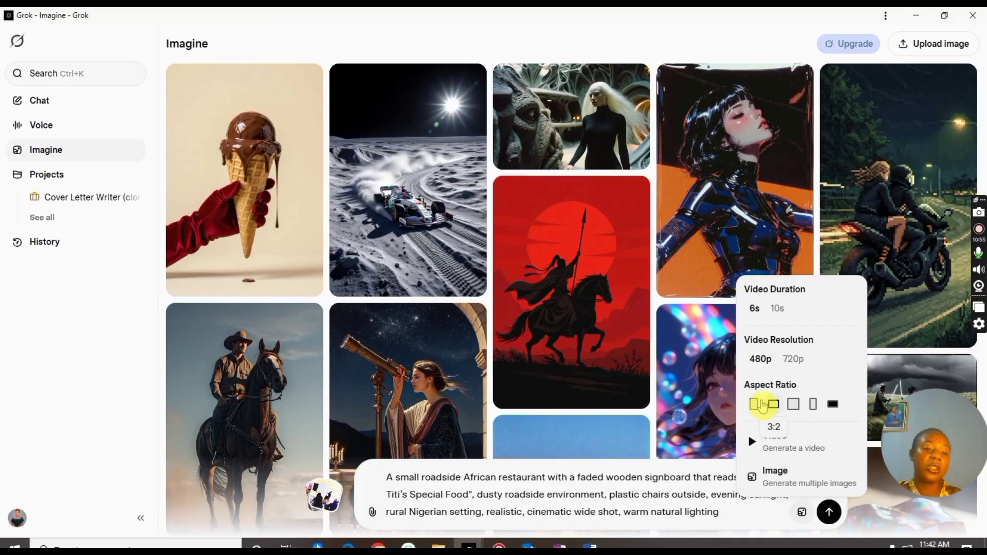
left_click(794, 407)
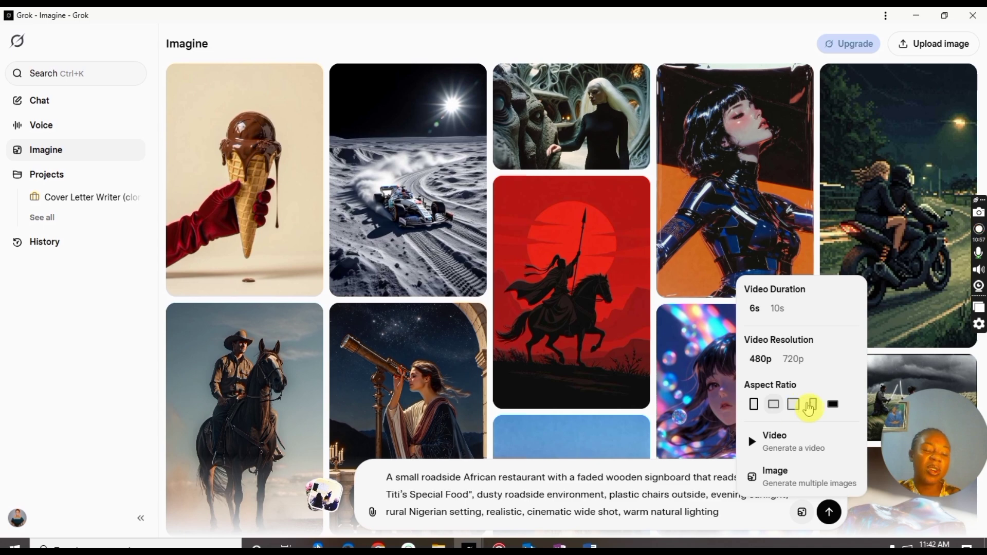
left_click(793, 406)
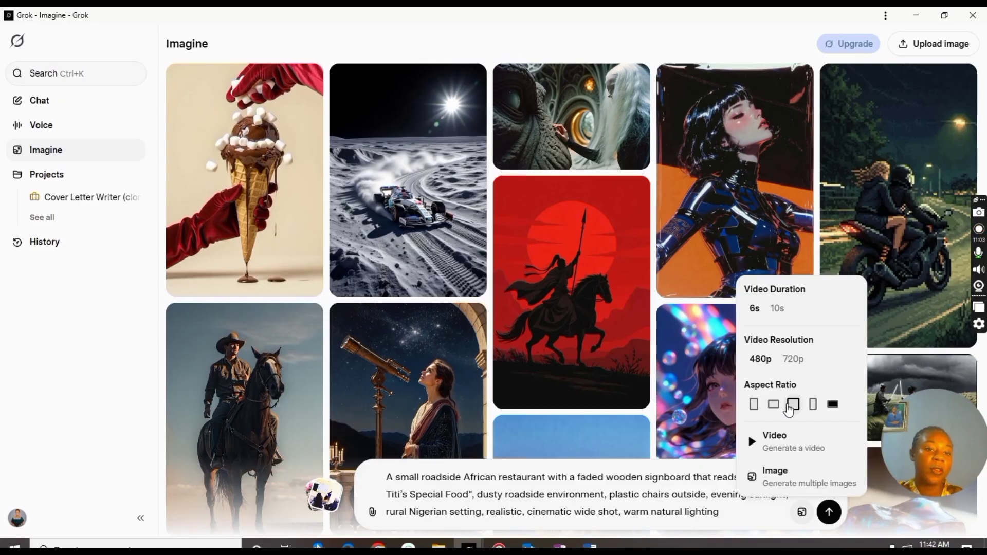
left_click(813, 405)
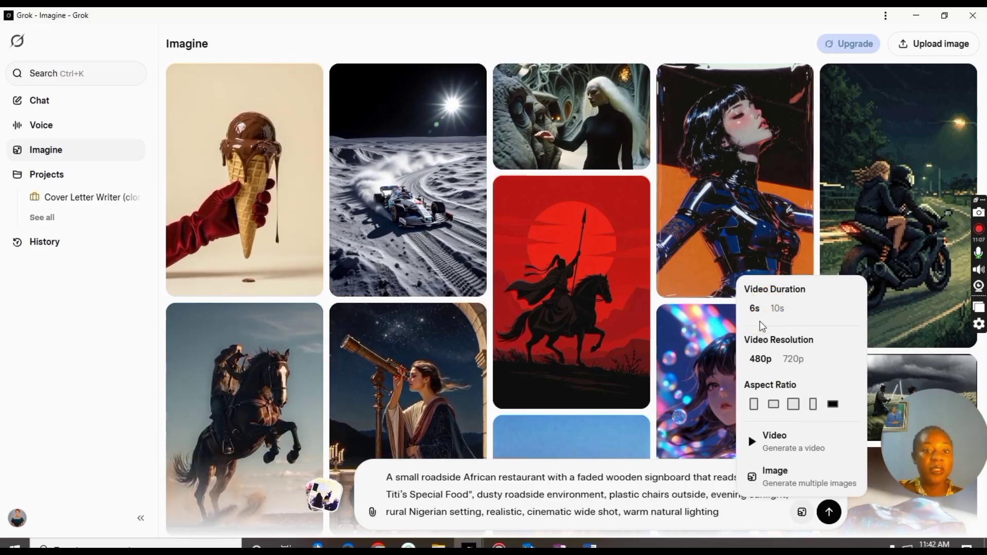
left_click(758, 323)
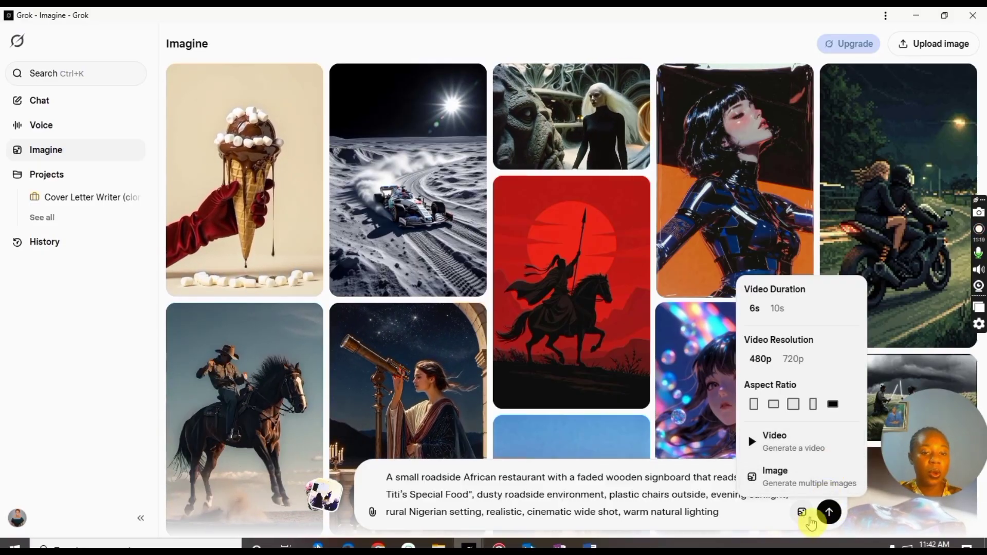
left_click(828, 513)
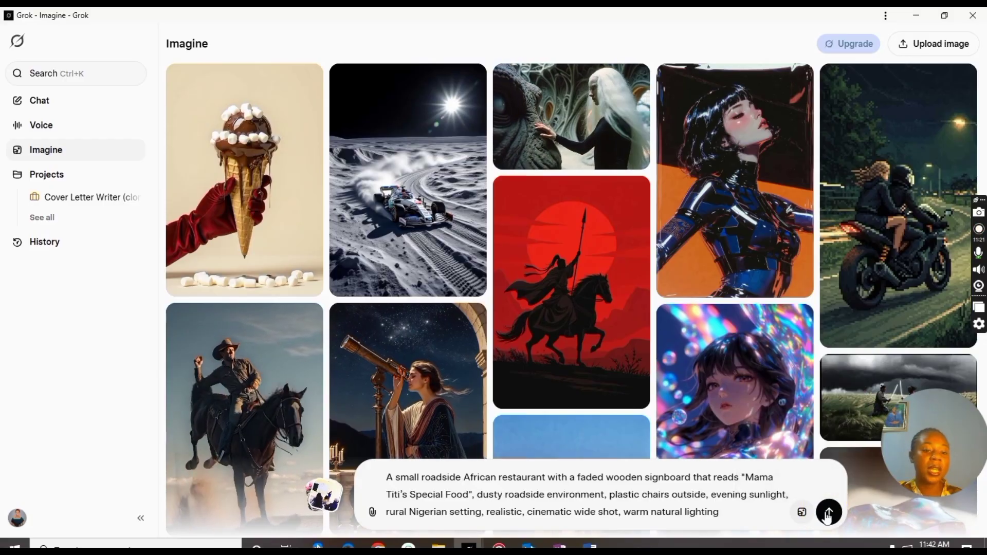
left_click(828, 515)
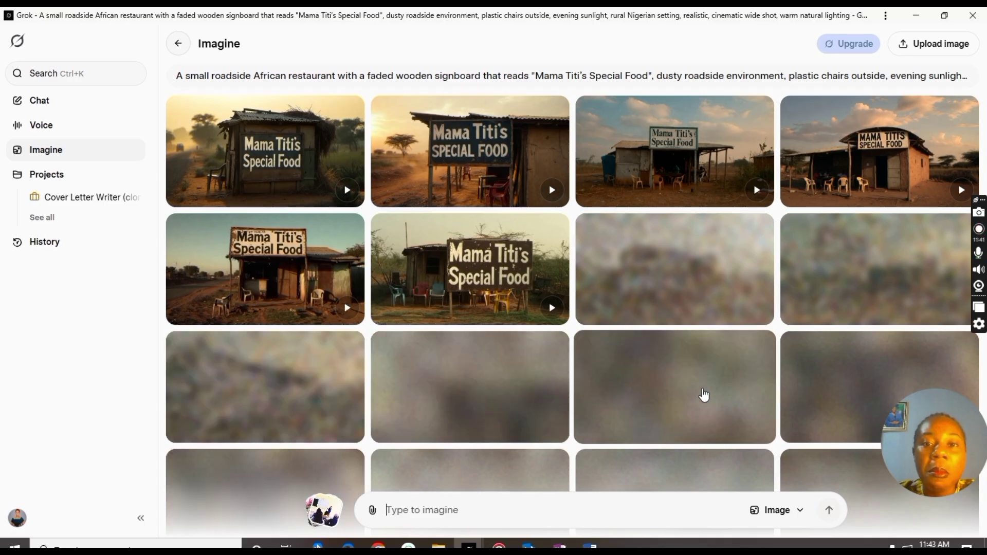
left_click(704, 395)
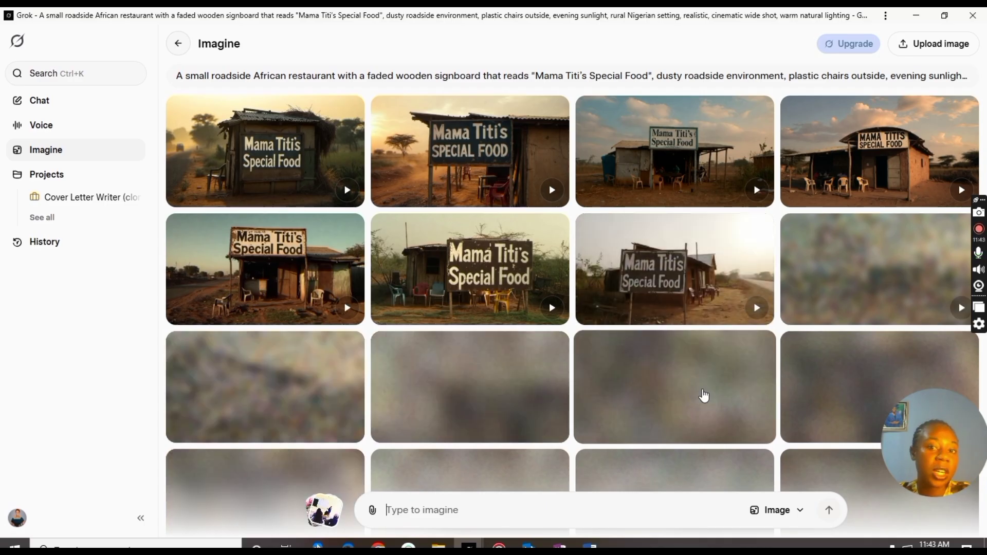
left_click(704, 395)
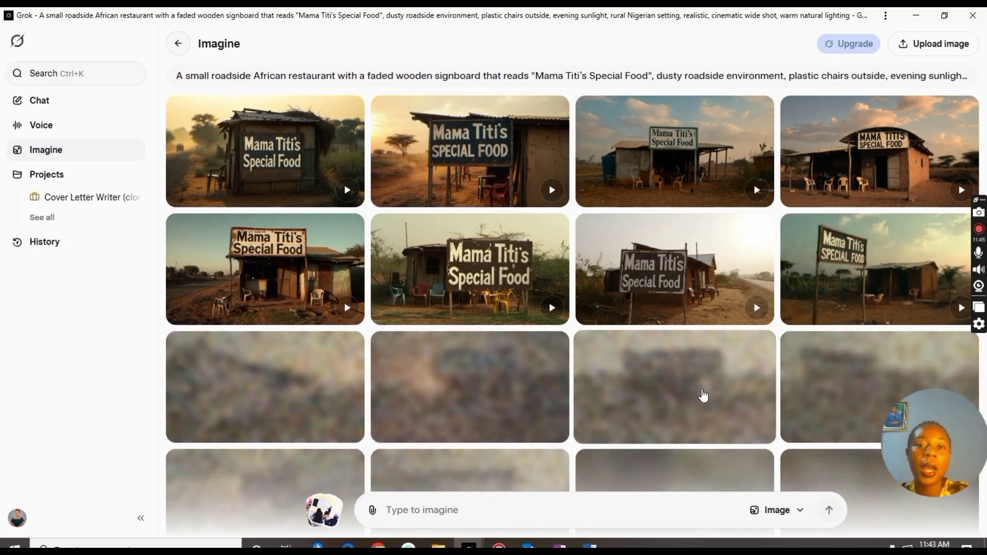
left_click(704, 395)
left_click(686, 376)
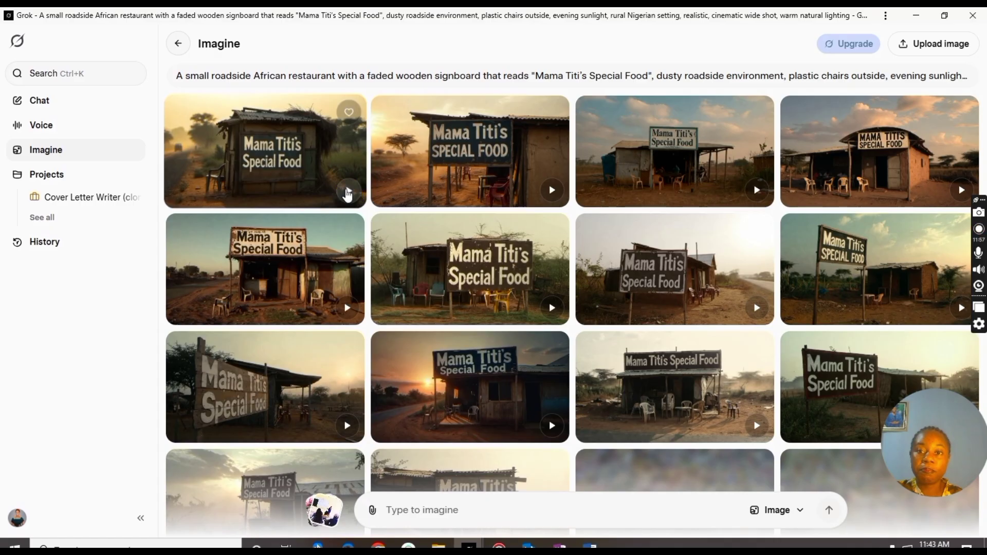
- Turn the first generated "Mama Titi's Special Food" image into a video and open the result
left_click(352, 192)
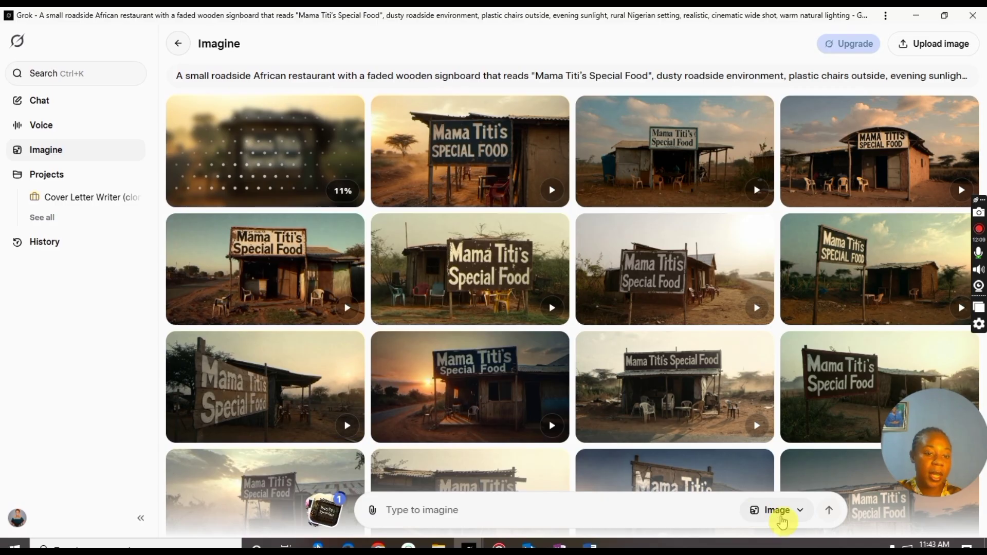
left_click(782, 515)
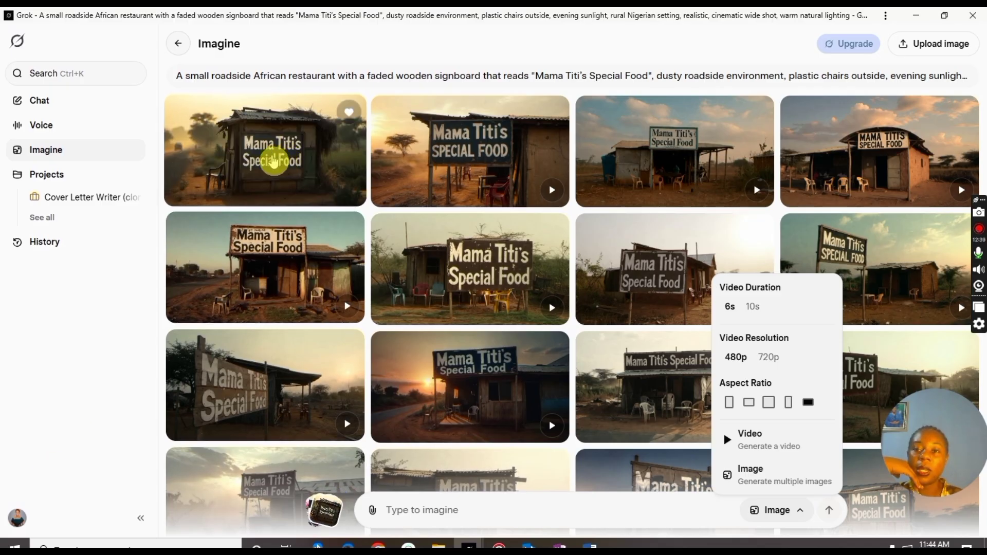
left_click(274, 161)
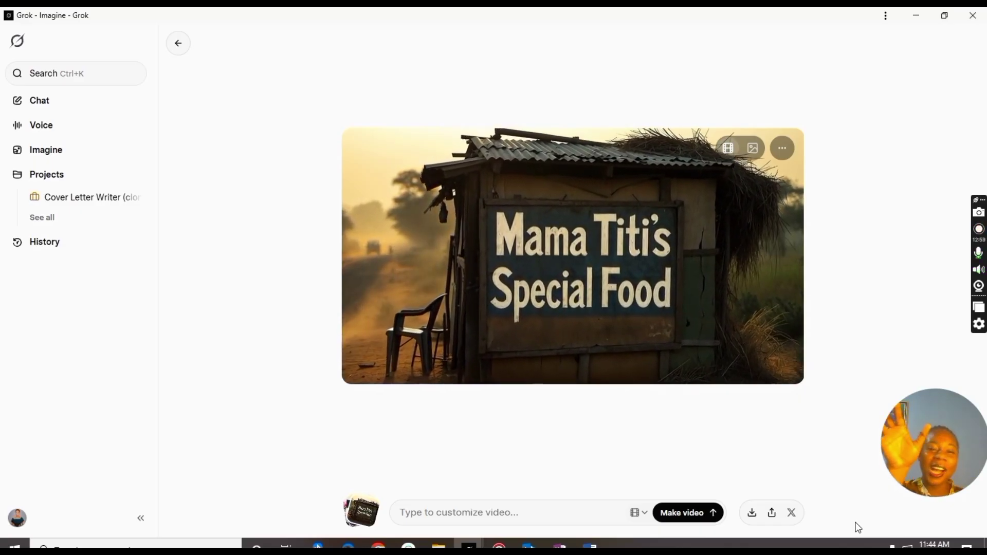
- Preview the generated "Mama Titi's Special Food" video, pausing and resuming its playback
left_click(858, 526)
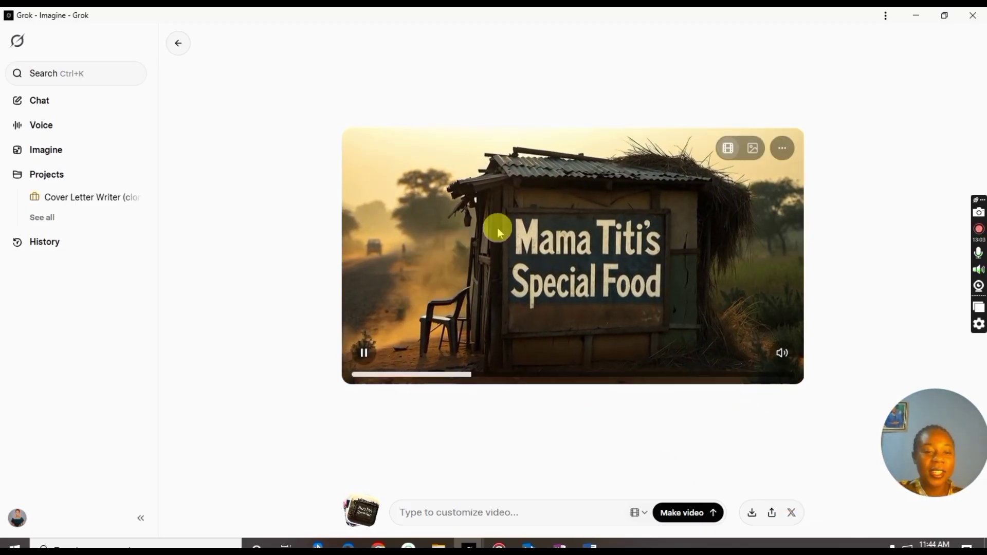
left_click(362, 357)
double_click(362, 360)
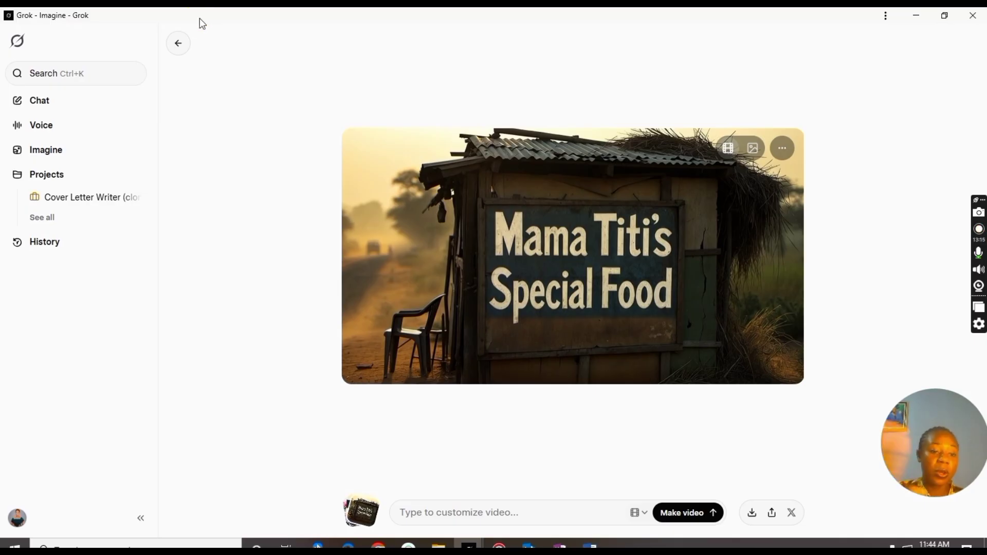
- Go back to the ChatGPT conversation and copy the text of Prompt 3, Close-up of Food and Suspicion, under Scene 3
left_click(923, 16)
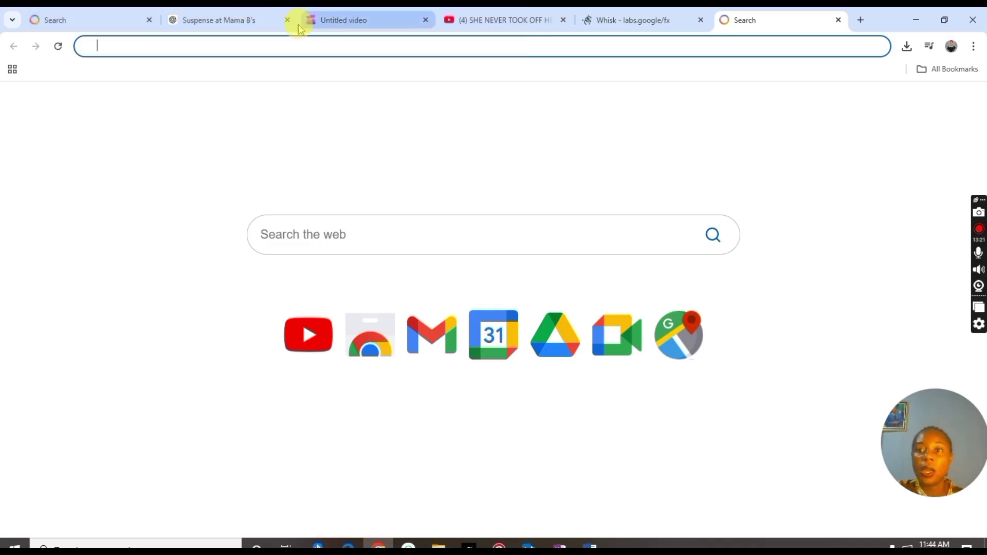
left_click(216, 21)
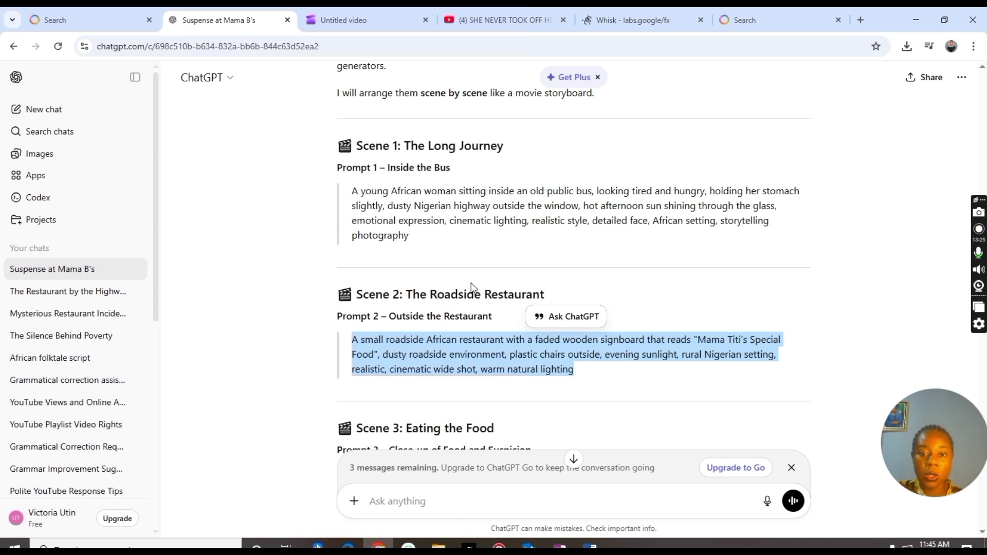
scroll(471, 283, "down", 5)
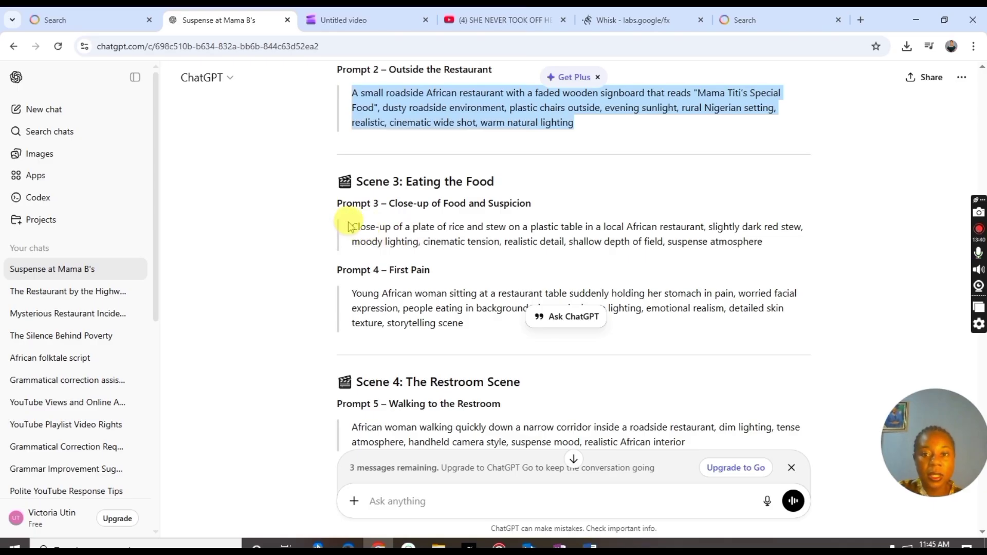
left_click_drag(349, 226, 834, 246)
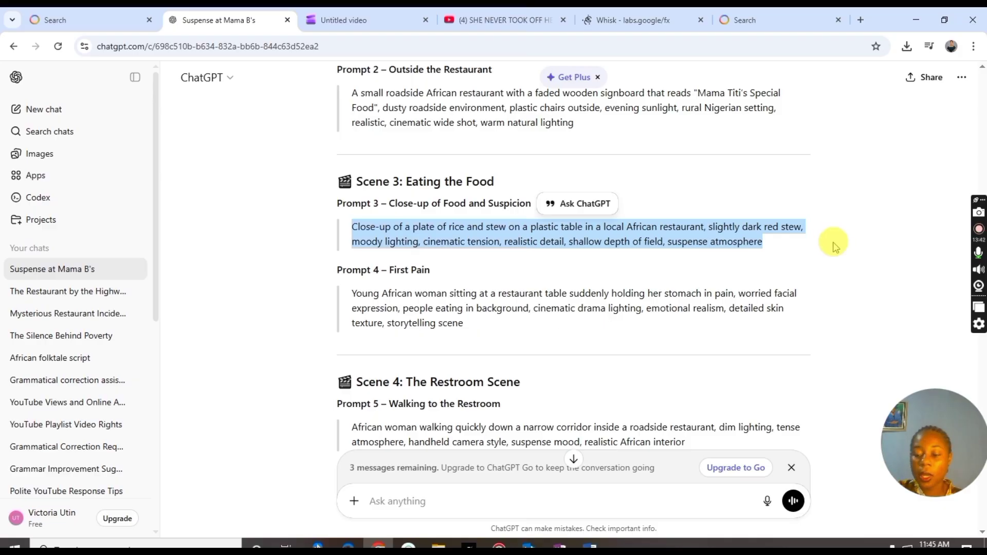
key("ctrl+c")
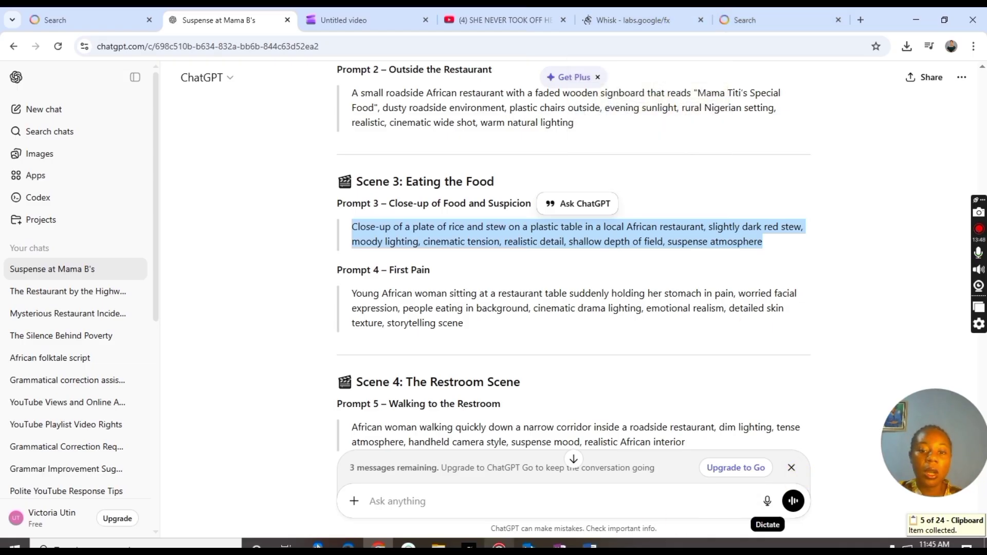
- Switch back to Grok Imagine, choose video output and generate a video from the copied rice-and-stew prompt
mouse_move(471, 543)
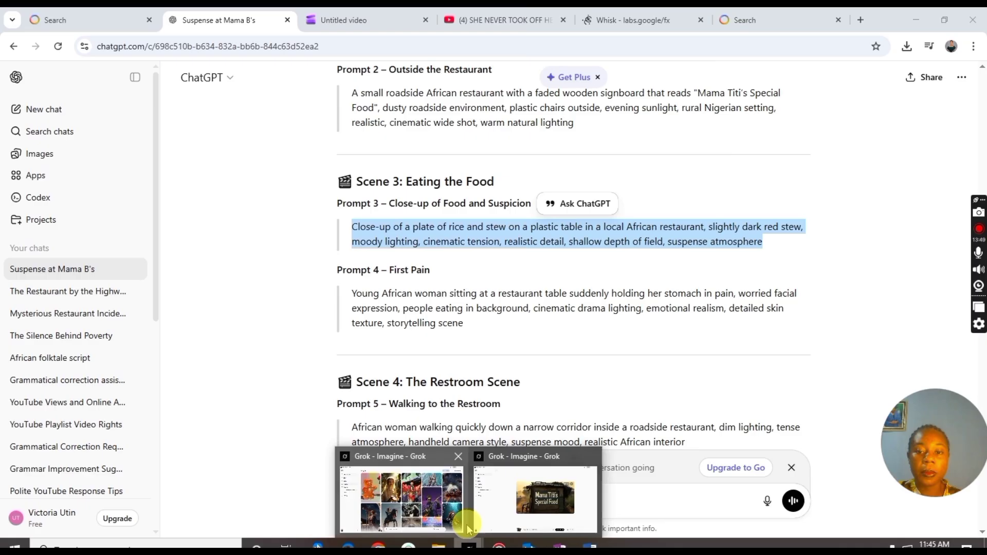
left_click(529, 498)
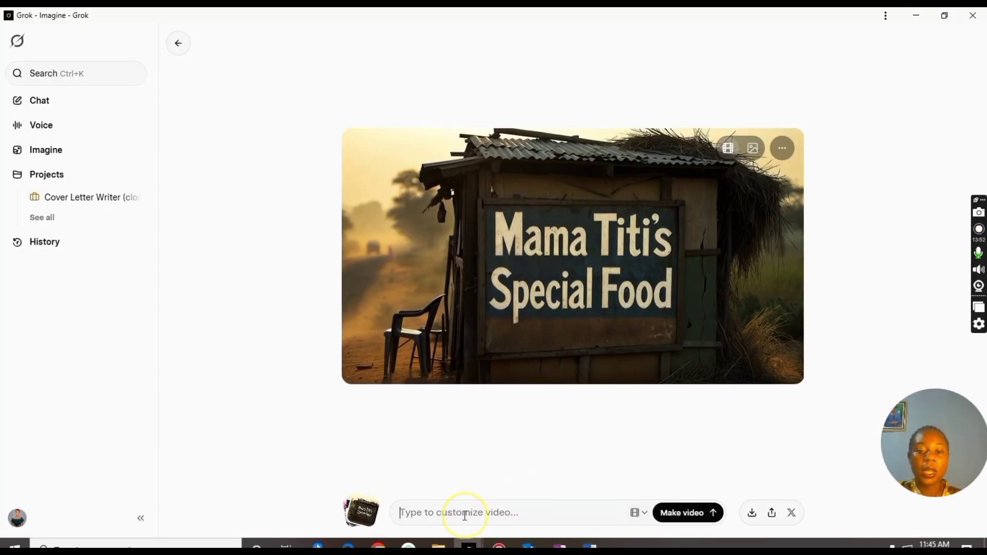
left_click(792, 512)
left_click(777, 510)
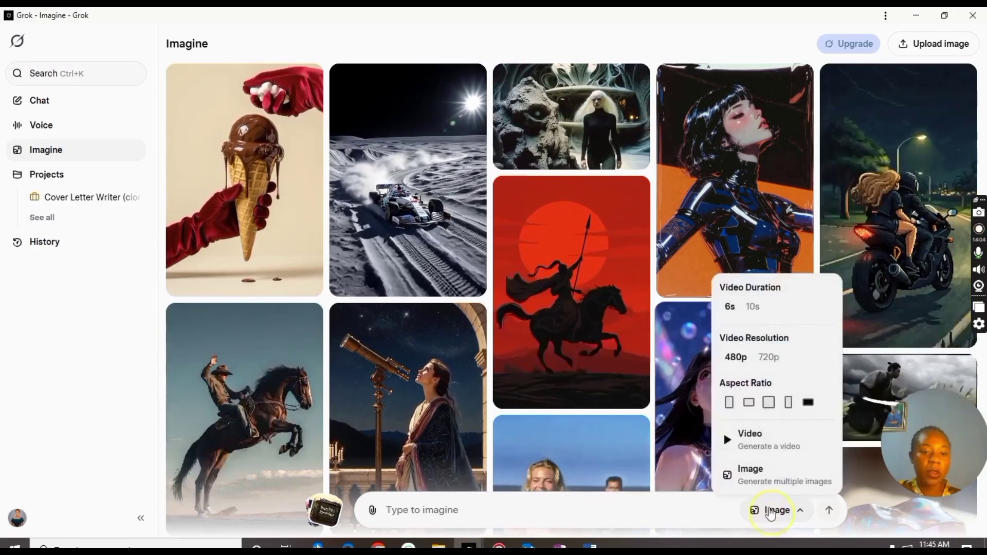
left_click(750, 440)
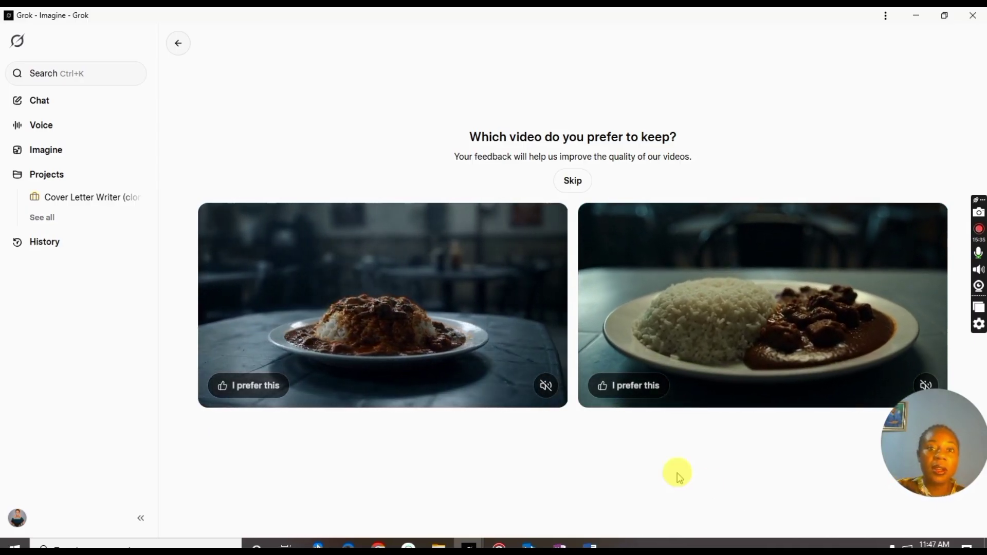
- Skip the video preference question, mute the rice-and-stew clip and preview it
left_click(577, 184)
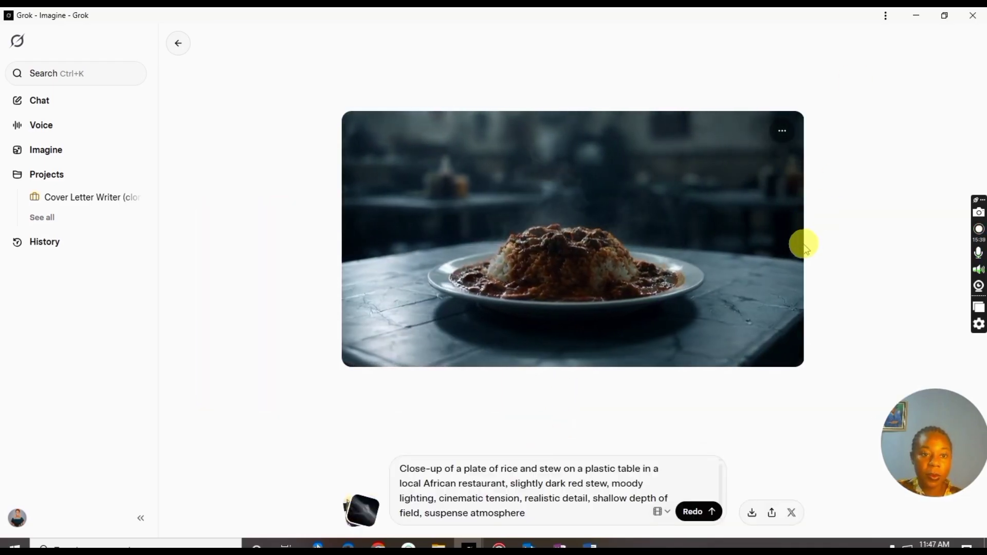
left_click(777, 338)
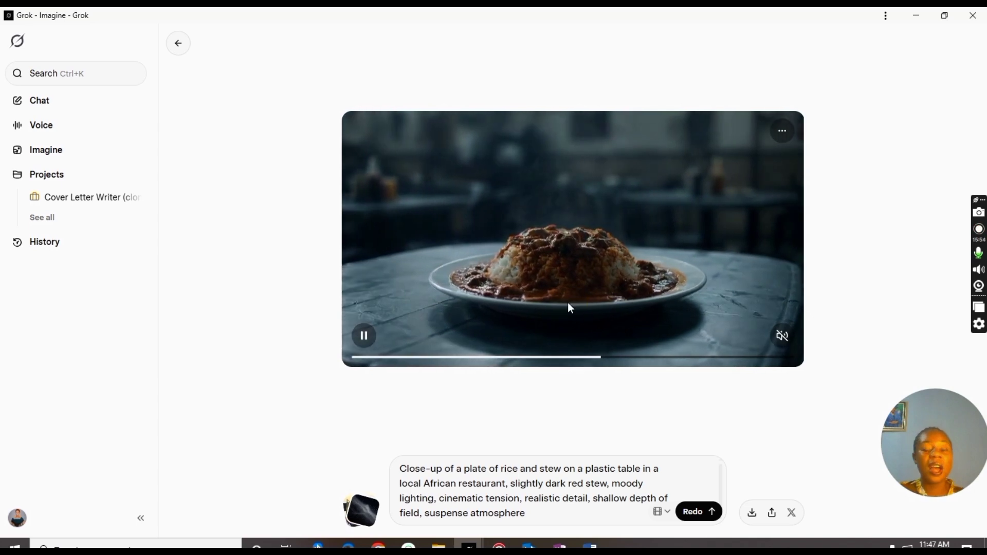
left_click(569, 304)
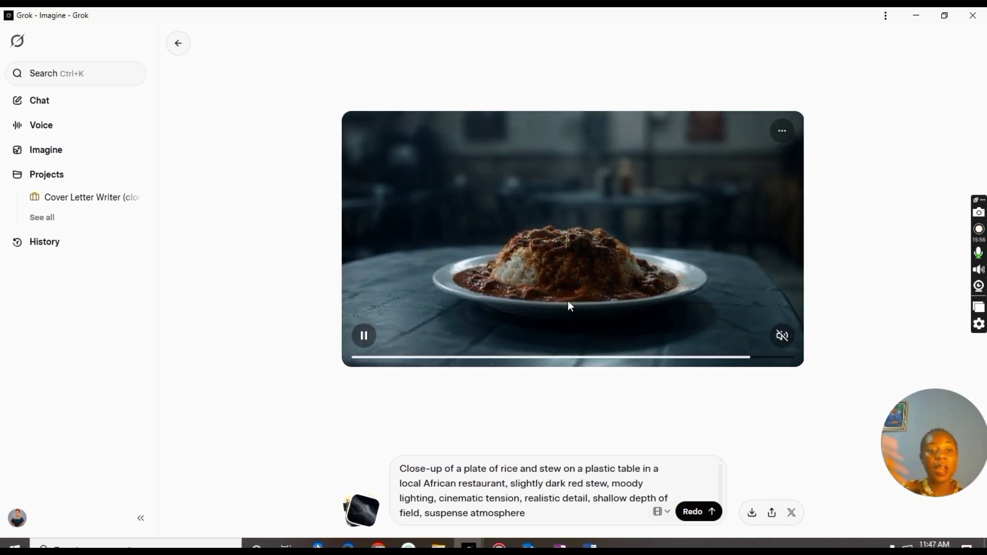
- Keep previewing the rice-and-stew video, pausing and resuming its playback
left_click(568, 303)
left_click(568, 303)
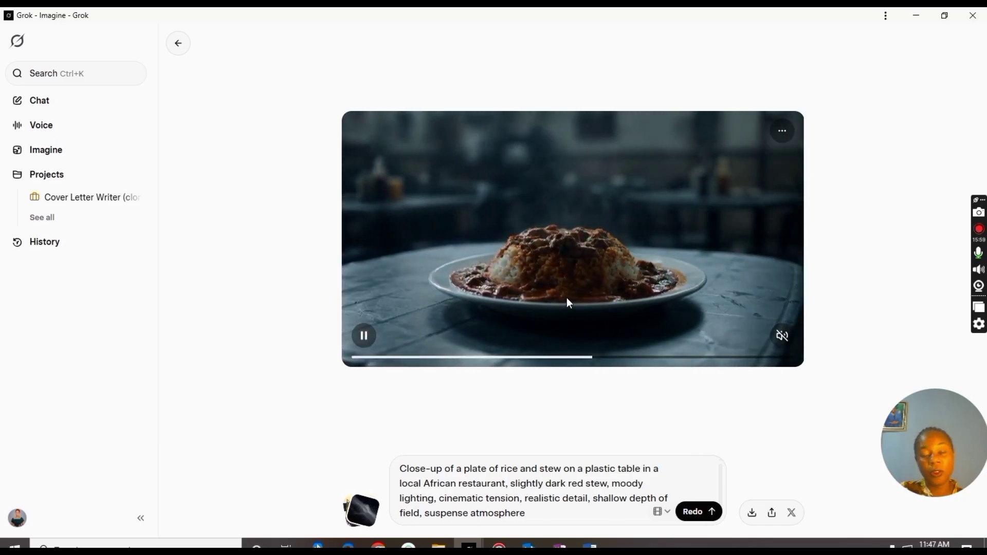
left_click(567, 299)
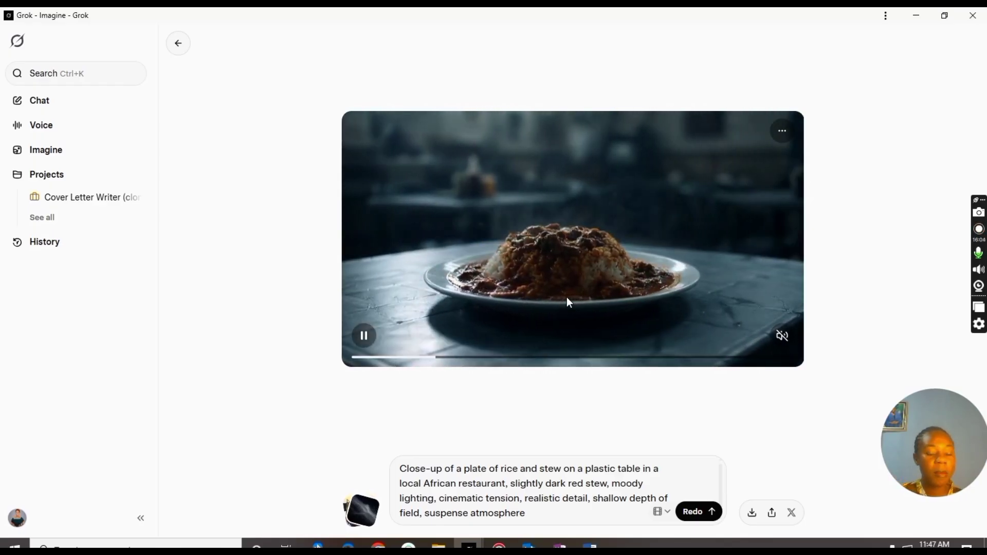
left_click(566, 296)
left_click(567, 296)
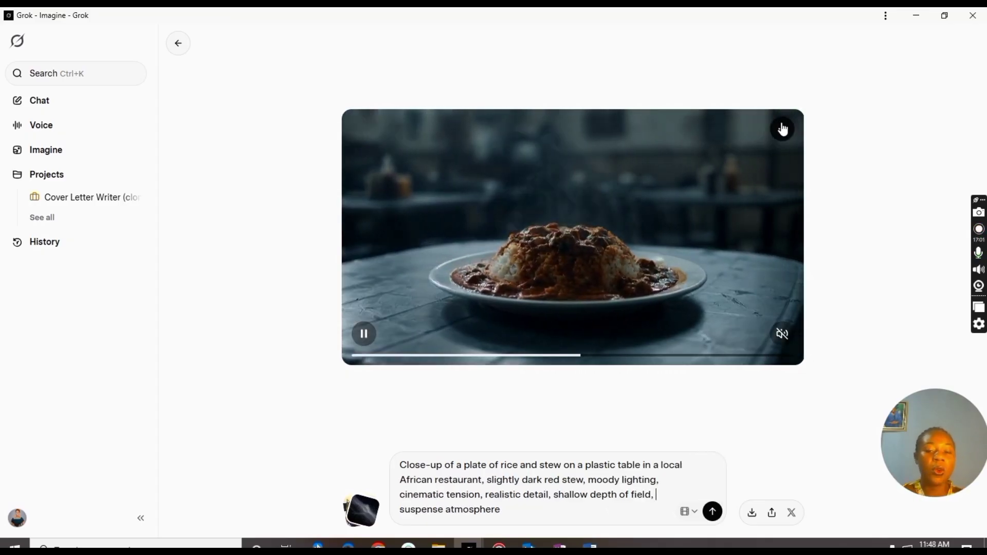
- Review the options available for the rice-and-stew video, including those for saving it, without choosing any
left_click(782, 129)
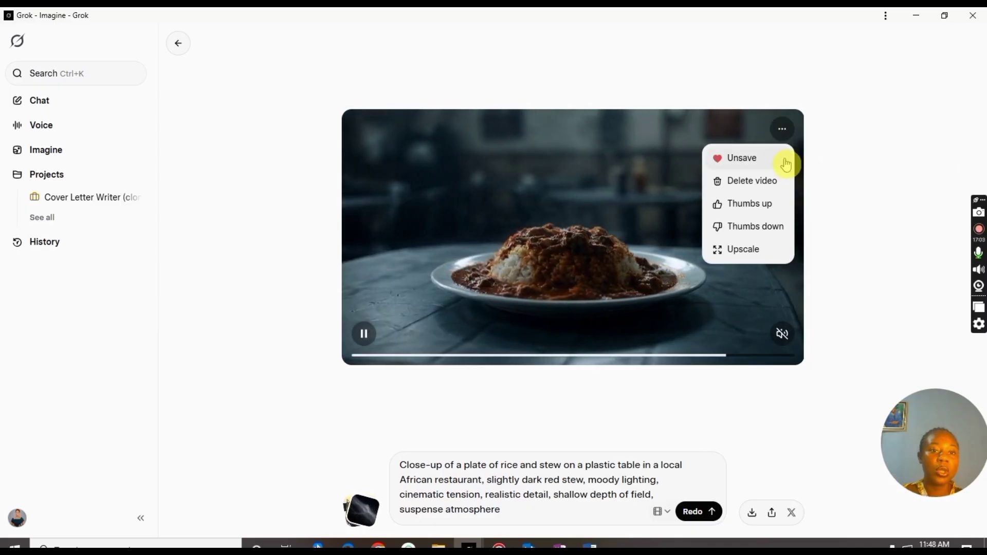
left_click(647, 145)
right_click(704, 163)
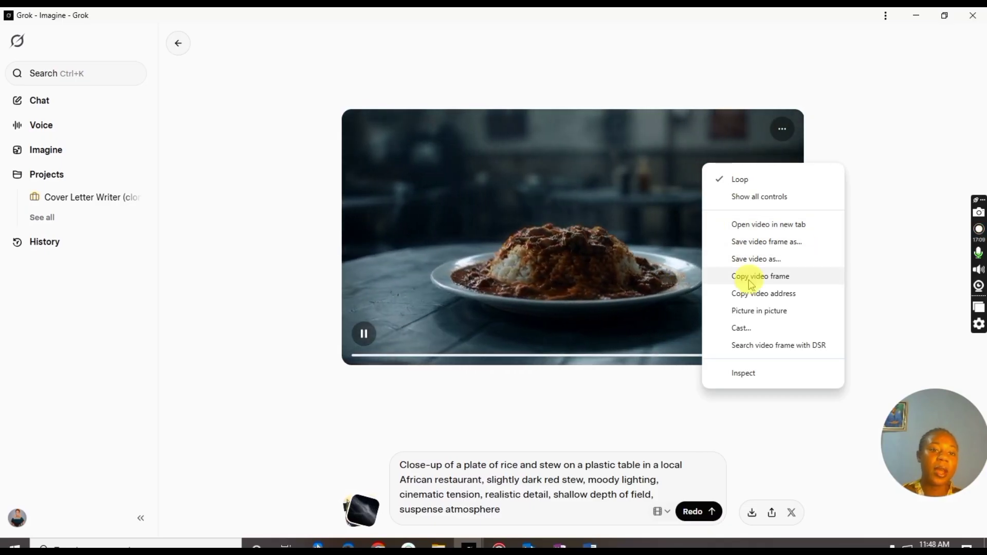
left_click(883, 86)
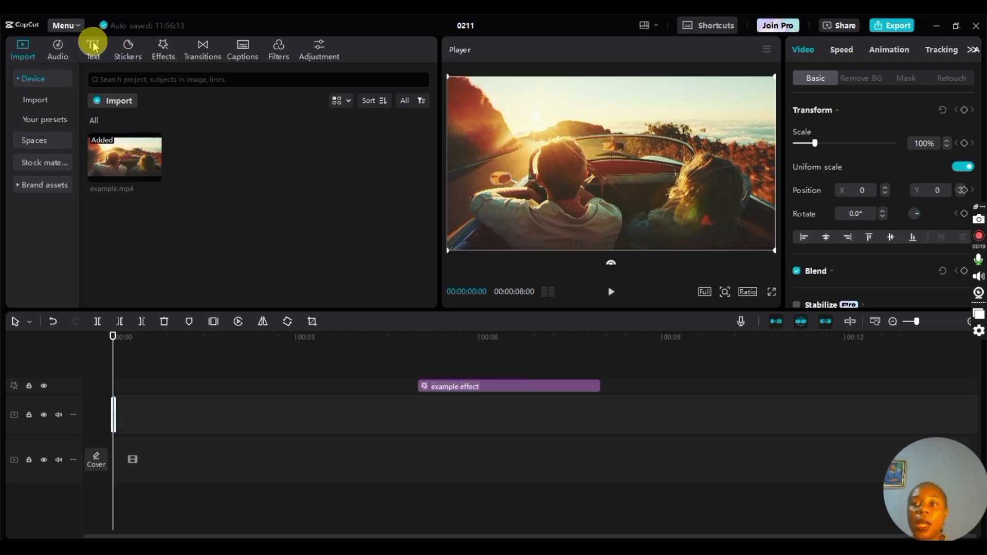
- In CapCut, import the image b2414130-2df1-4fb9-9d40-b8bd03c97f66 from the Desktop and place it near the start of the timeline
left_click(21, 56)
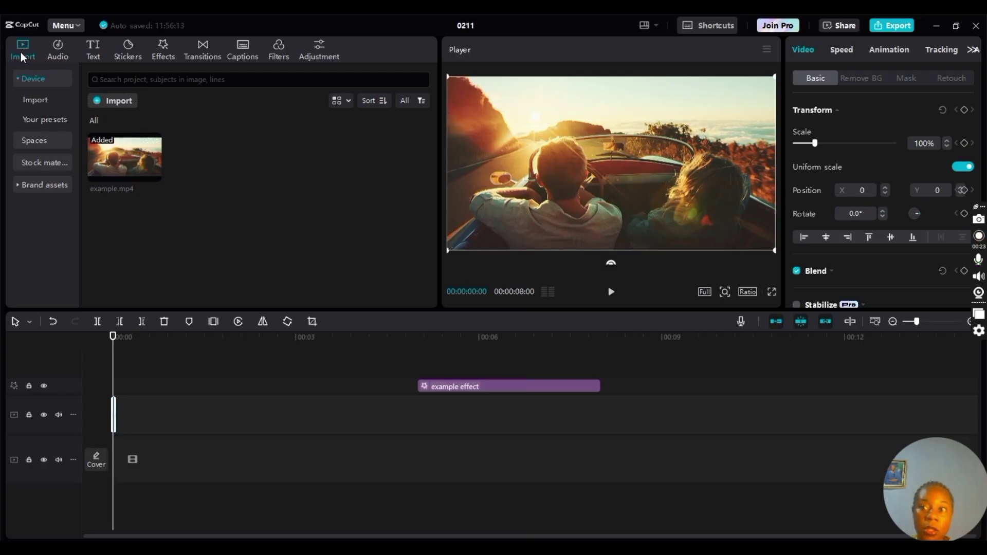
left_click(21, 53)
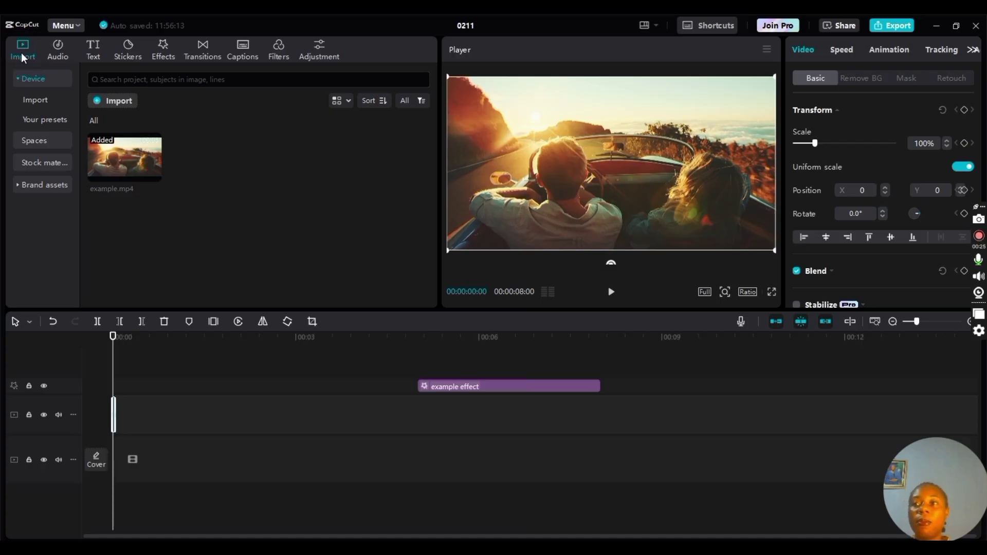
left_click(22, 51)
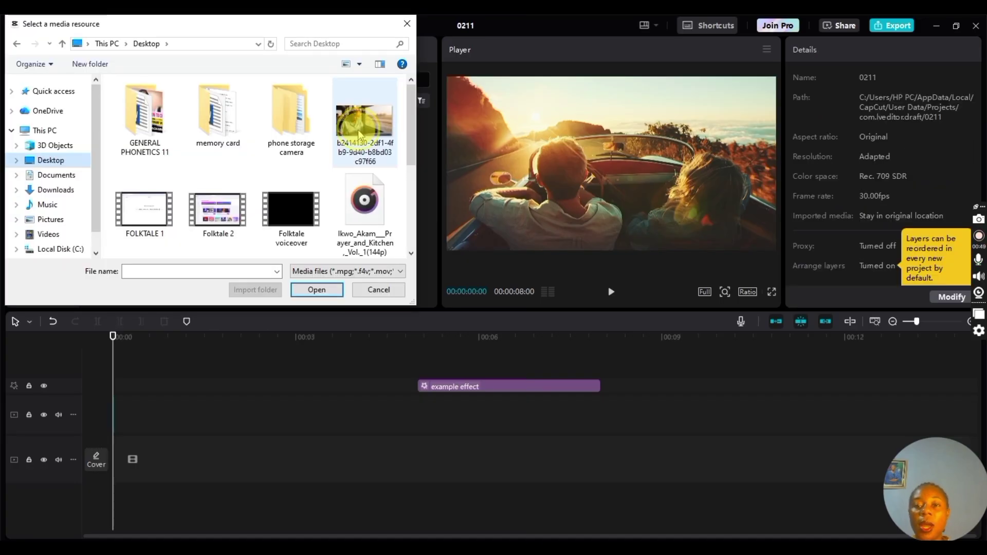
left_click(358, 134)
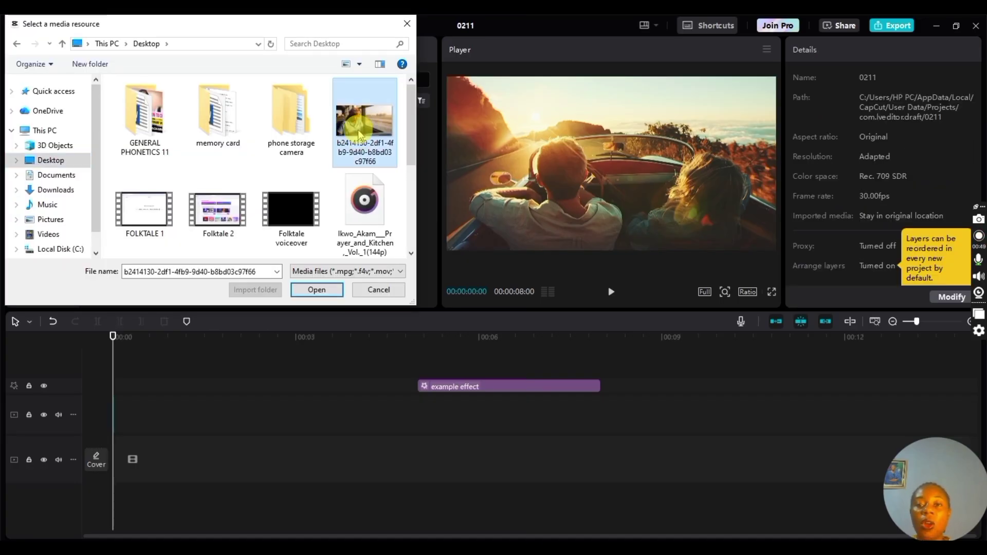
left_click(333, 291)
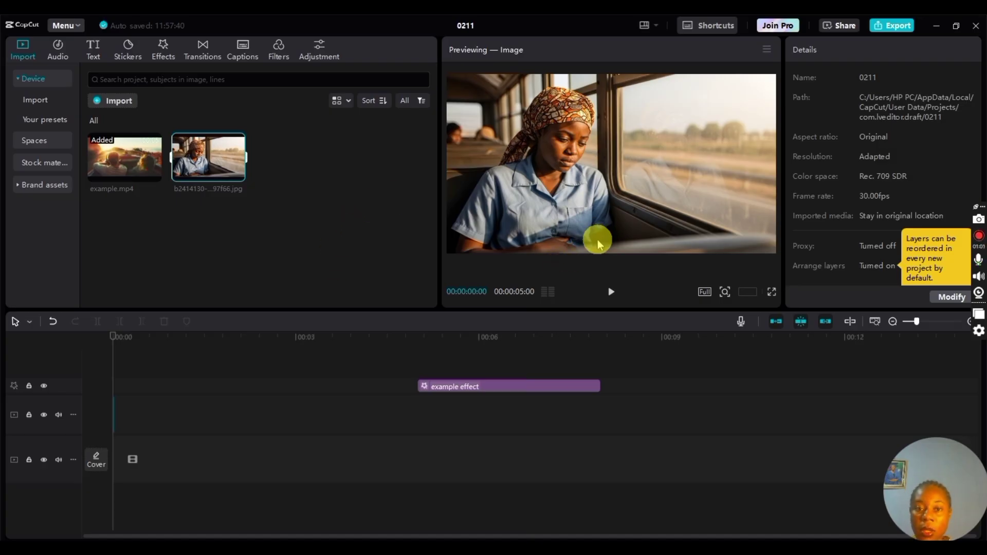
left_click_drag(211, 169, 122, 416)
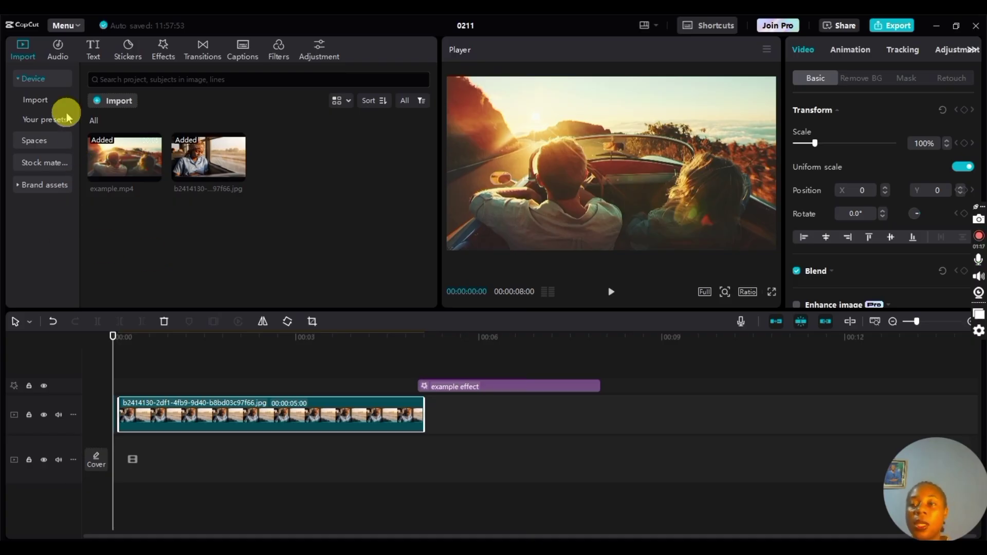
- Extract the audio from the Desktop video "Folktale voiceover" and place it at the start of the timeline
left_click(58, 45)
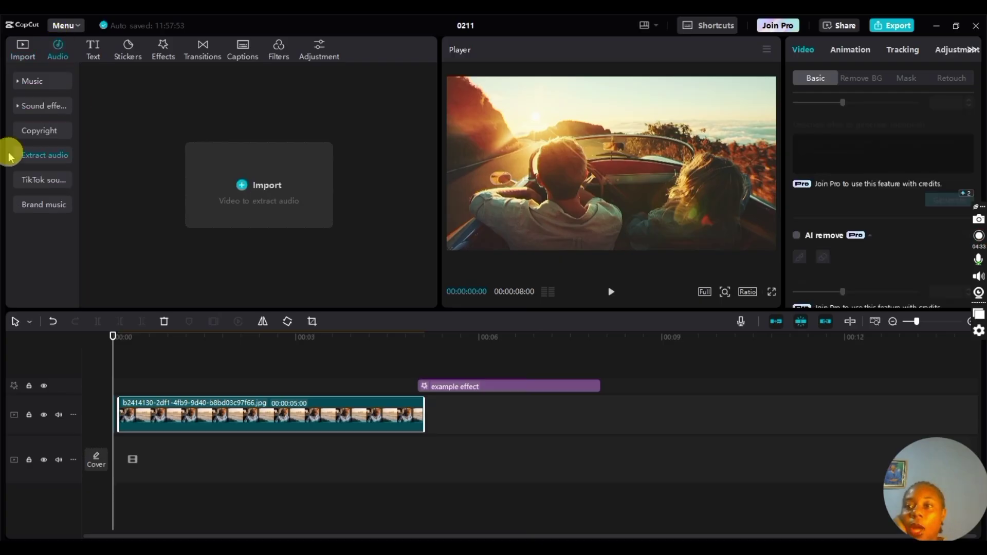
left_click(51, 82)
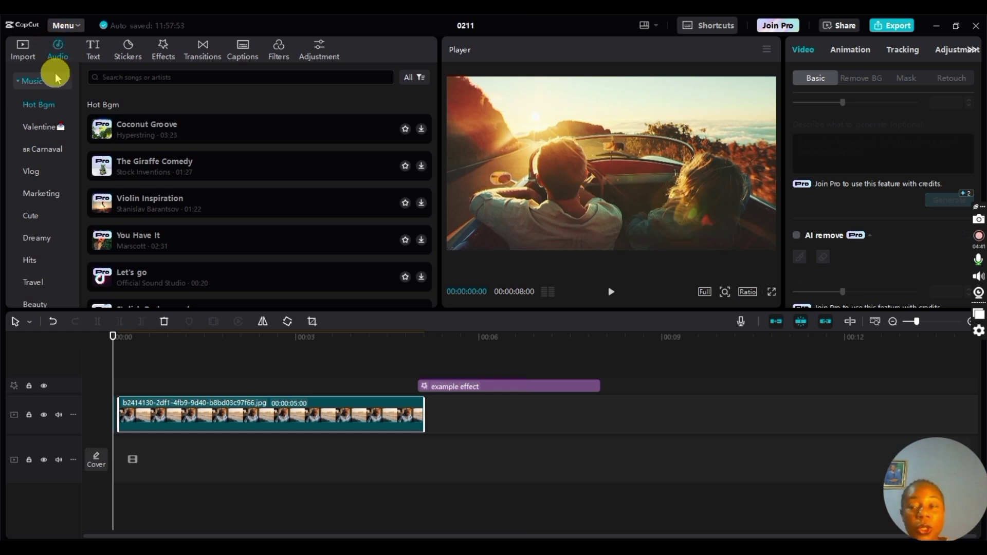
scroll(56, 148, "down", 5)
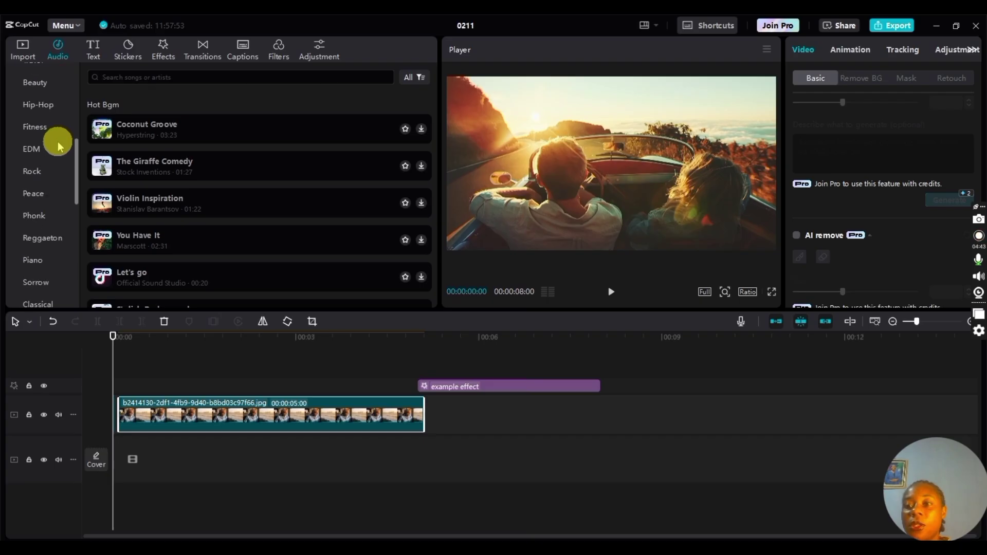
scroll(57, 140, "down", 5)
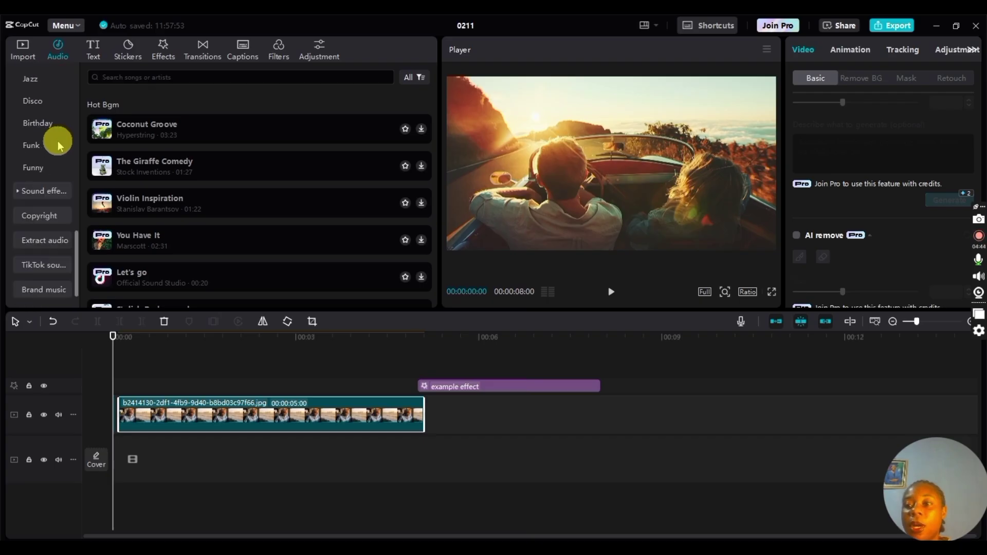
left_click(57, 240)
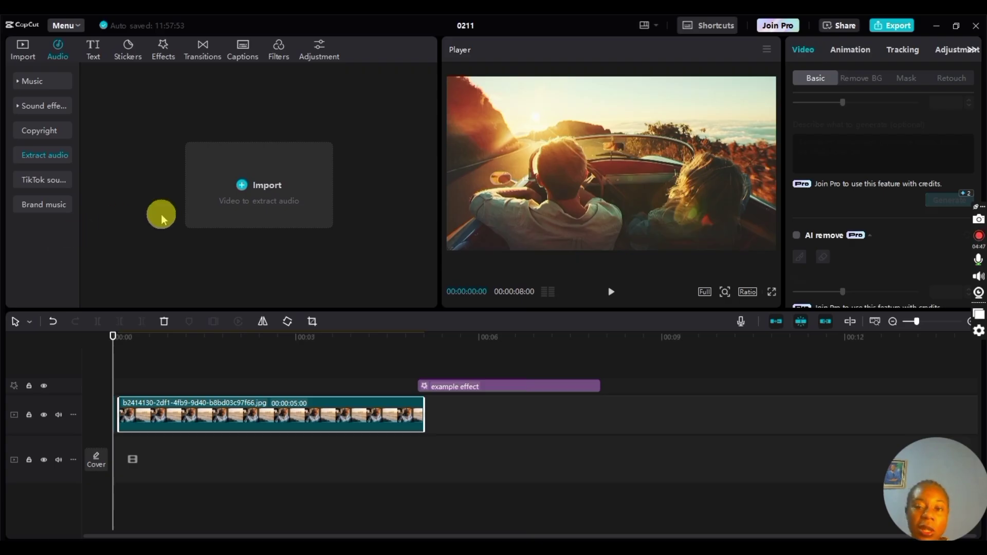
left_click(269, 194)
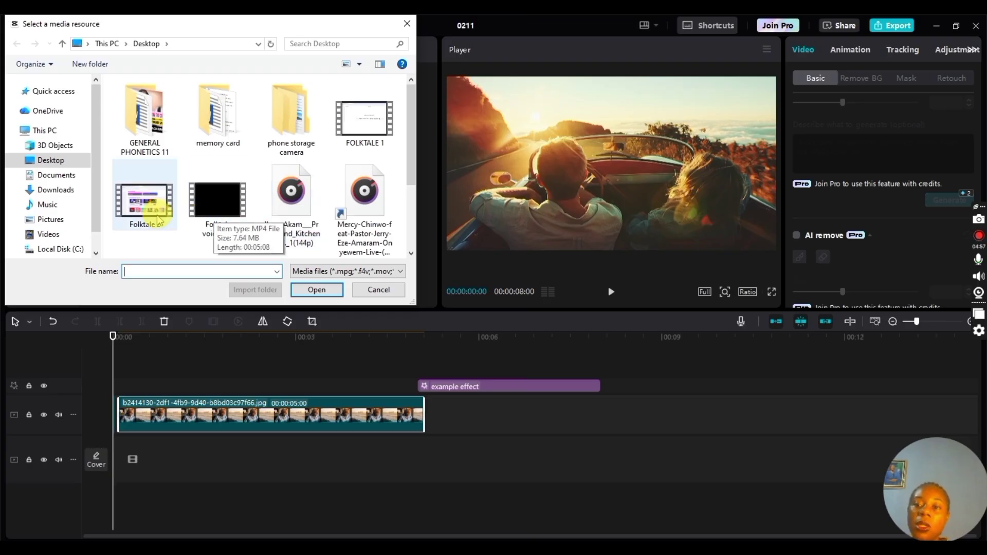
left_click(213, 221)
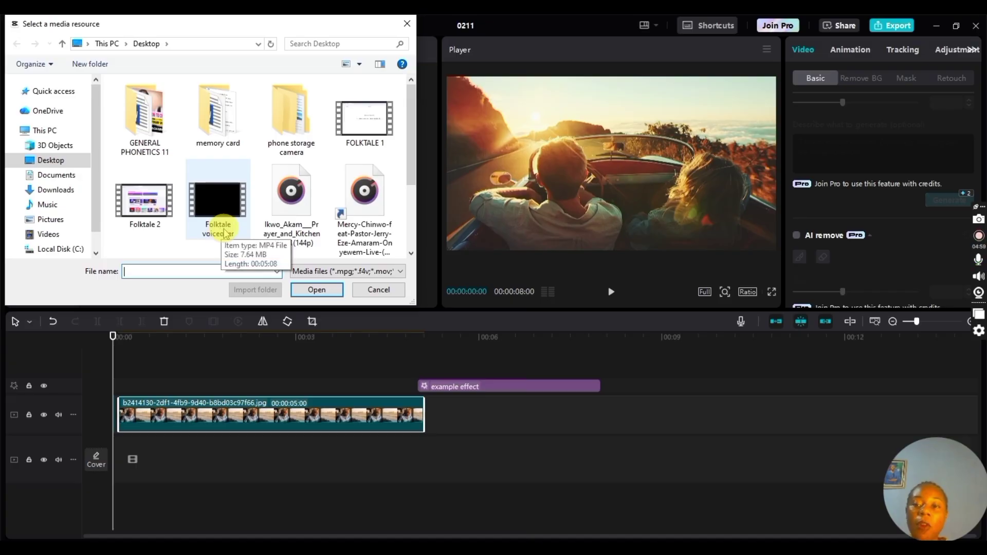
left_click(227, 213)
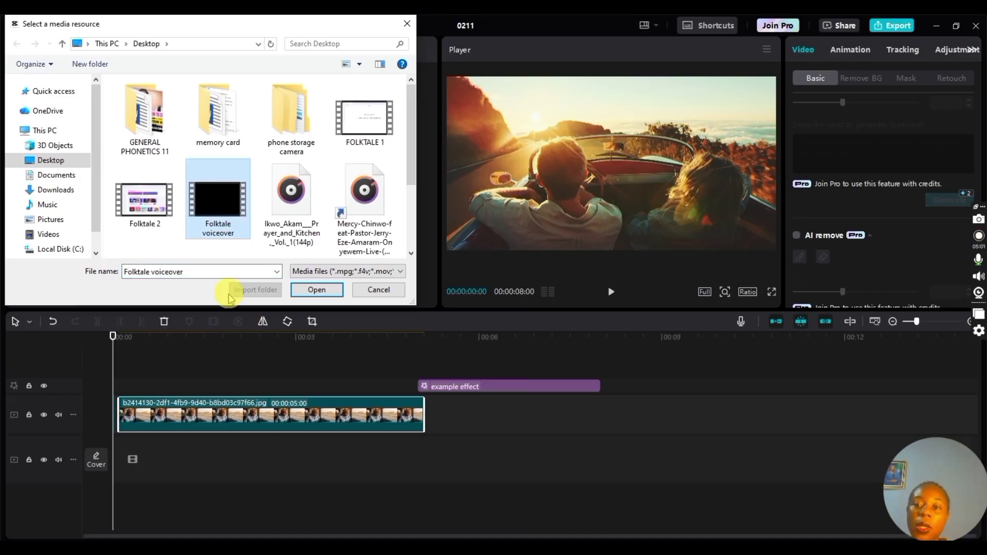
left_click(316, 290)
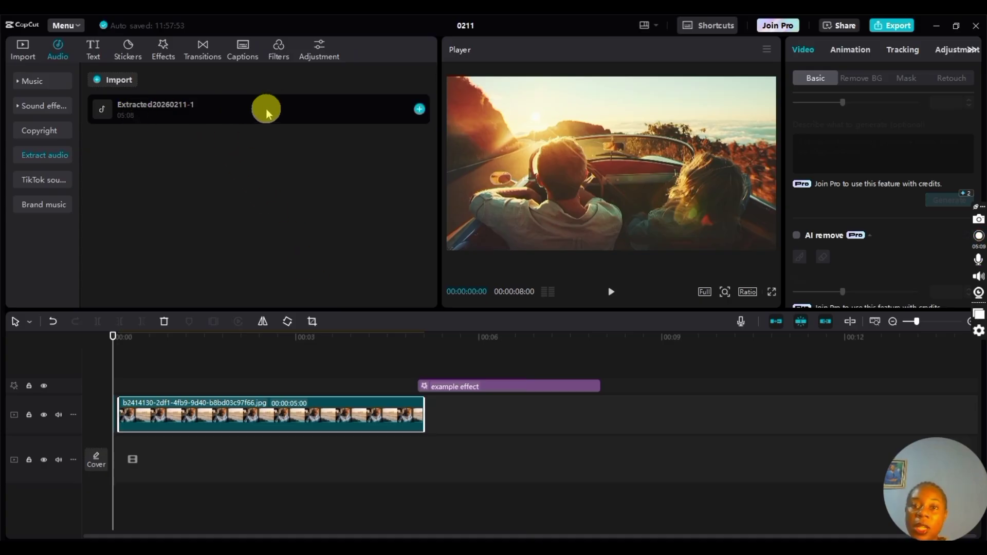
left_click(140, 149)
left_click_drag(56, 219, 15, 419)
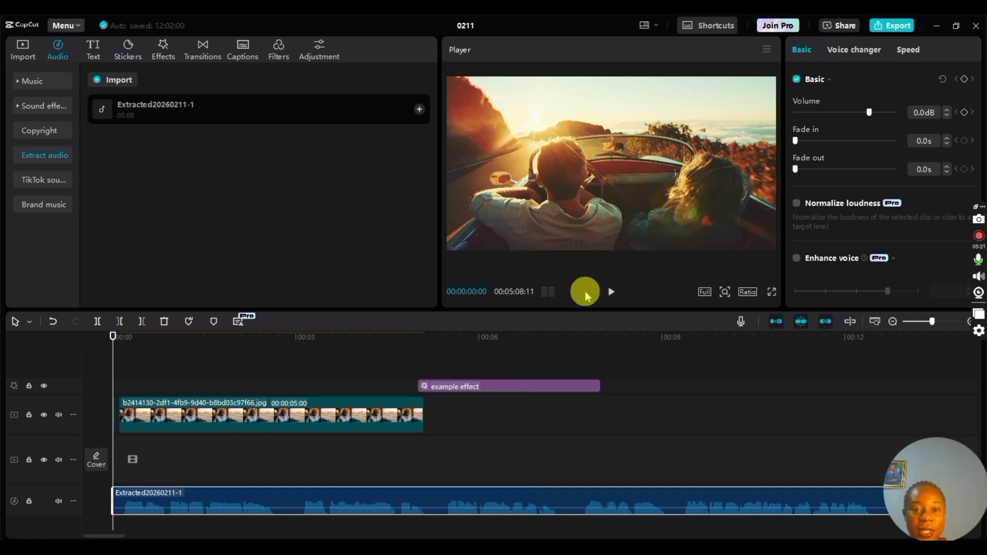
- Play the opening seconds of the timeline with the voice-over, pause just past the image clip and select that clip
left_click(611, 294)
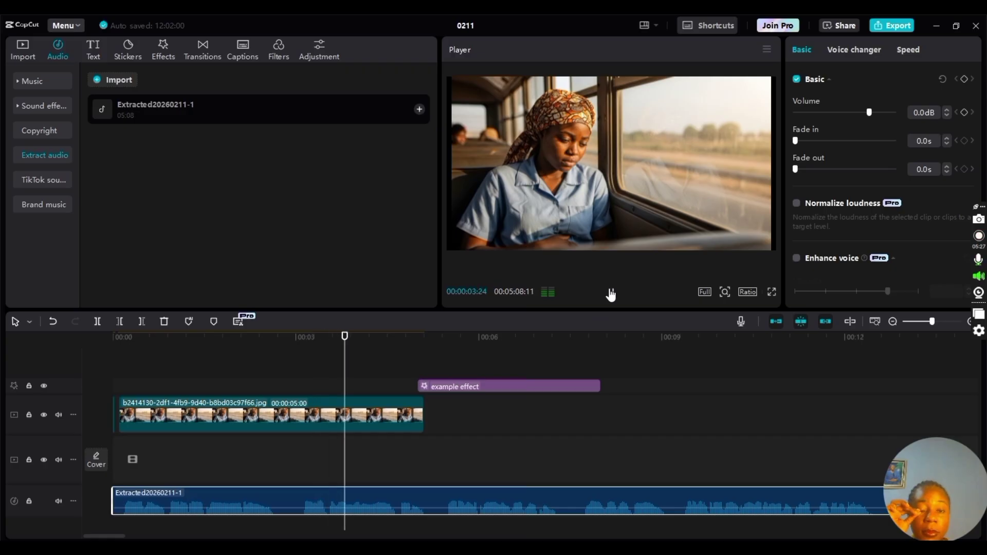
left_click(611, 294)
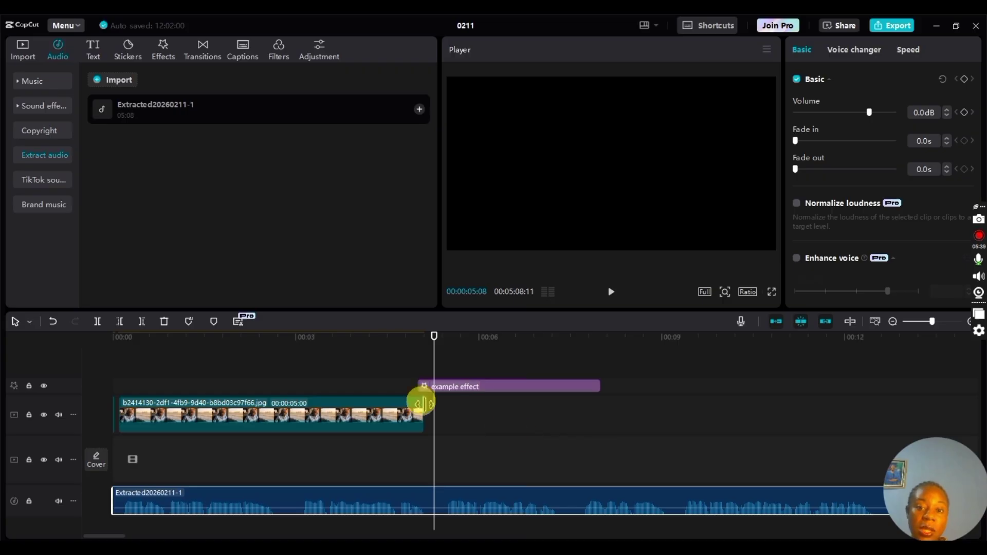
left_click(441, 407)
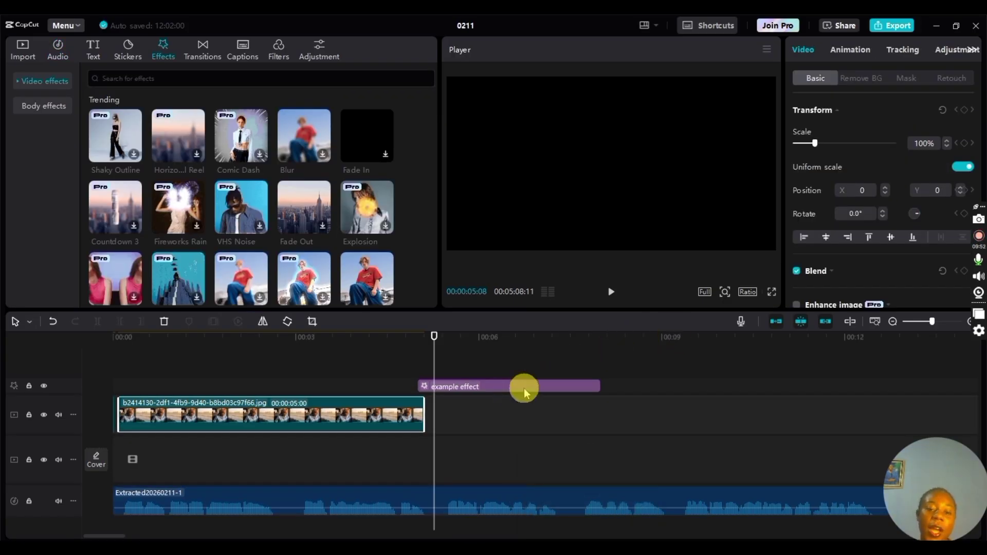